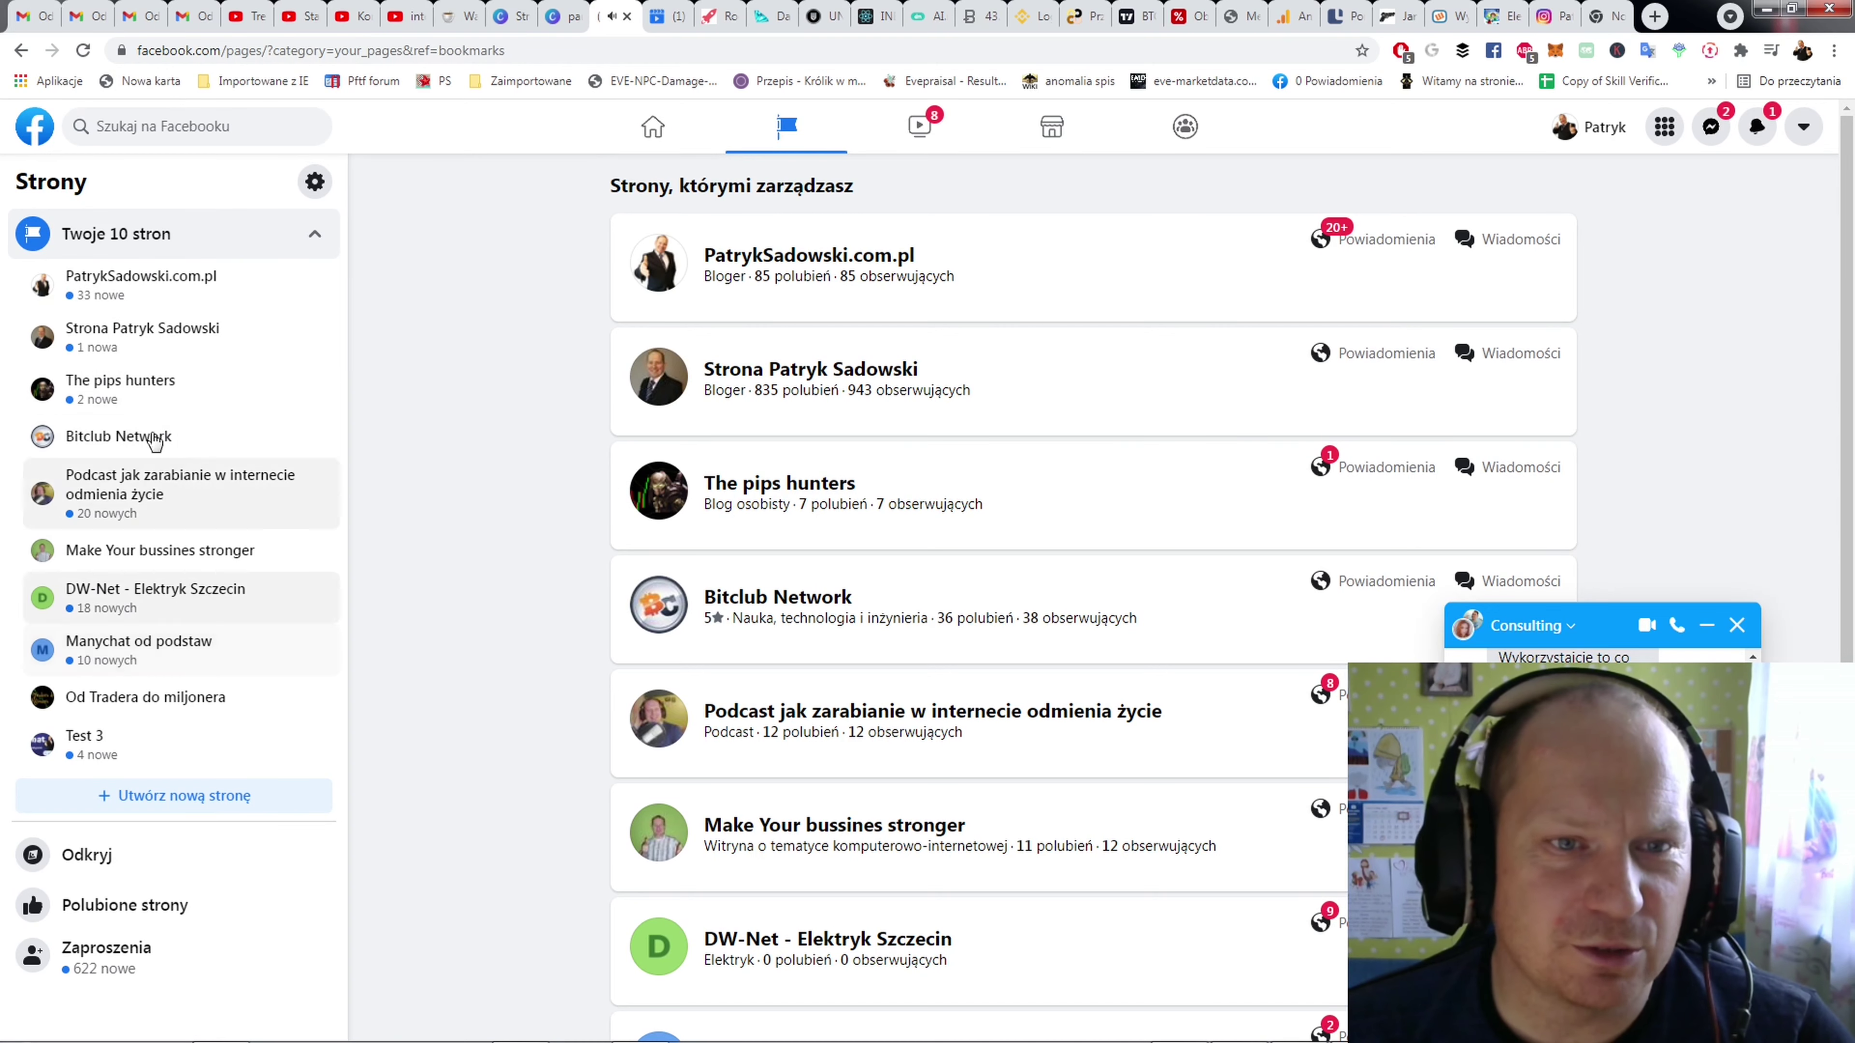
Step: Open Creator Studio from the publishing tools of The pips hunters page and switch it to the Instagram section
click(120, 382)
click(1732, 626)
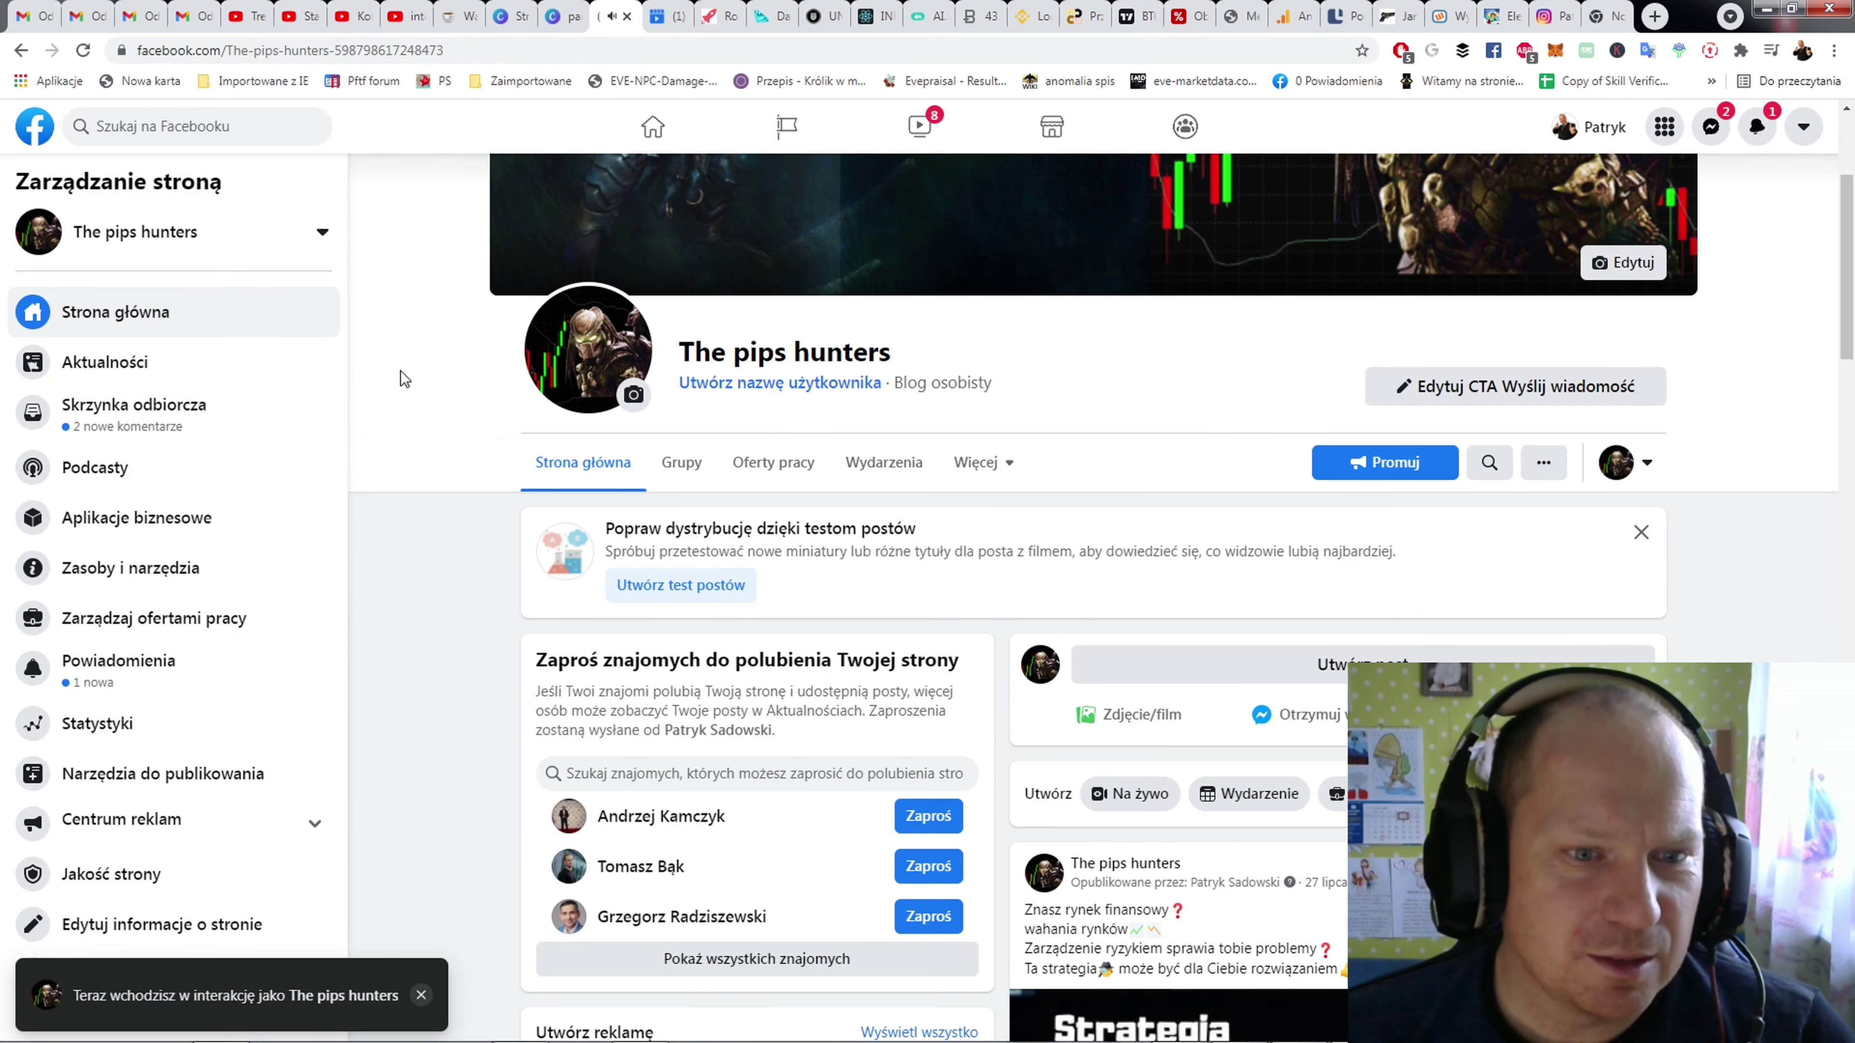
click(122, 776)
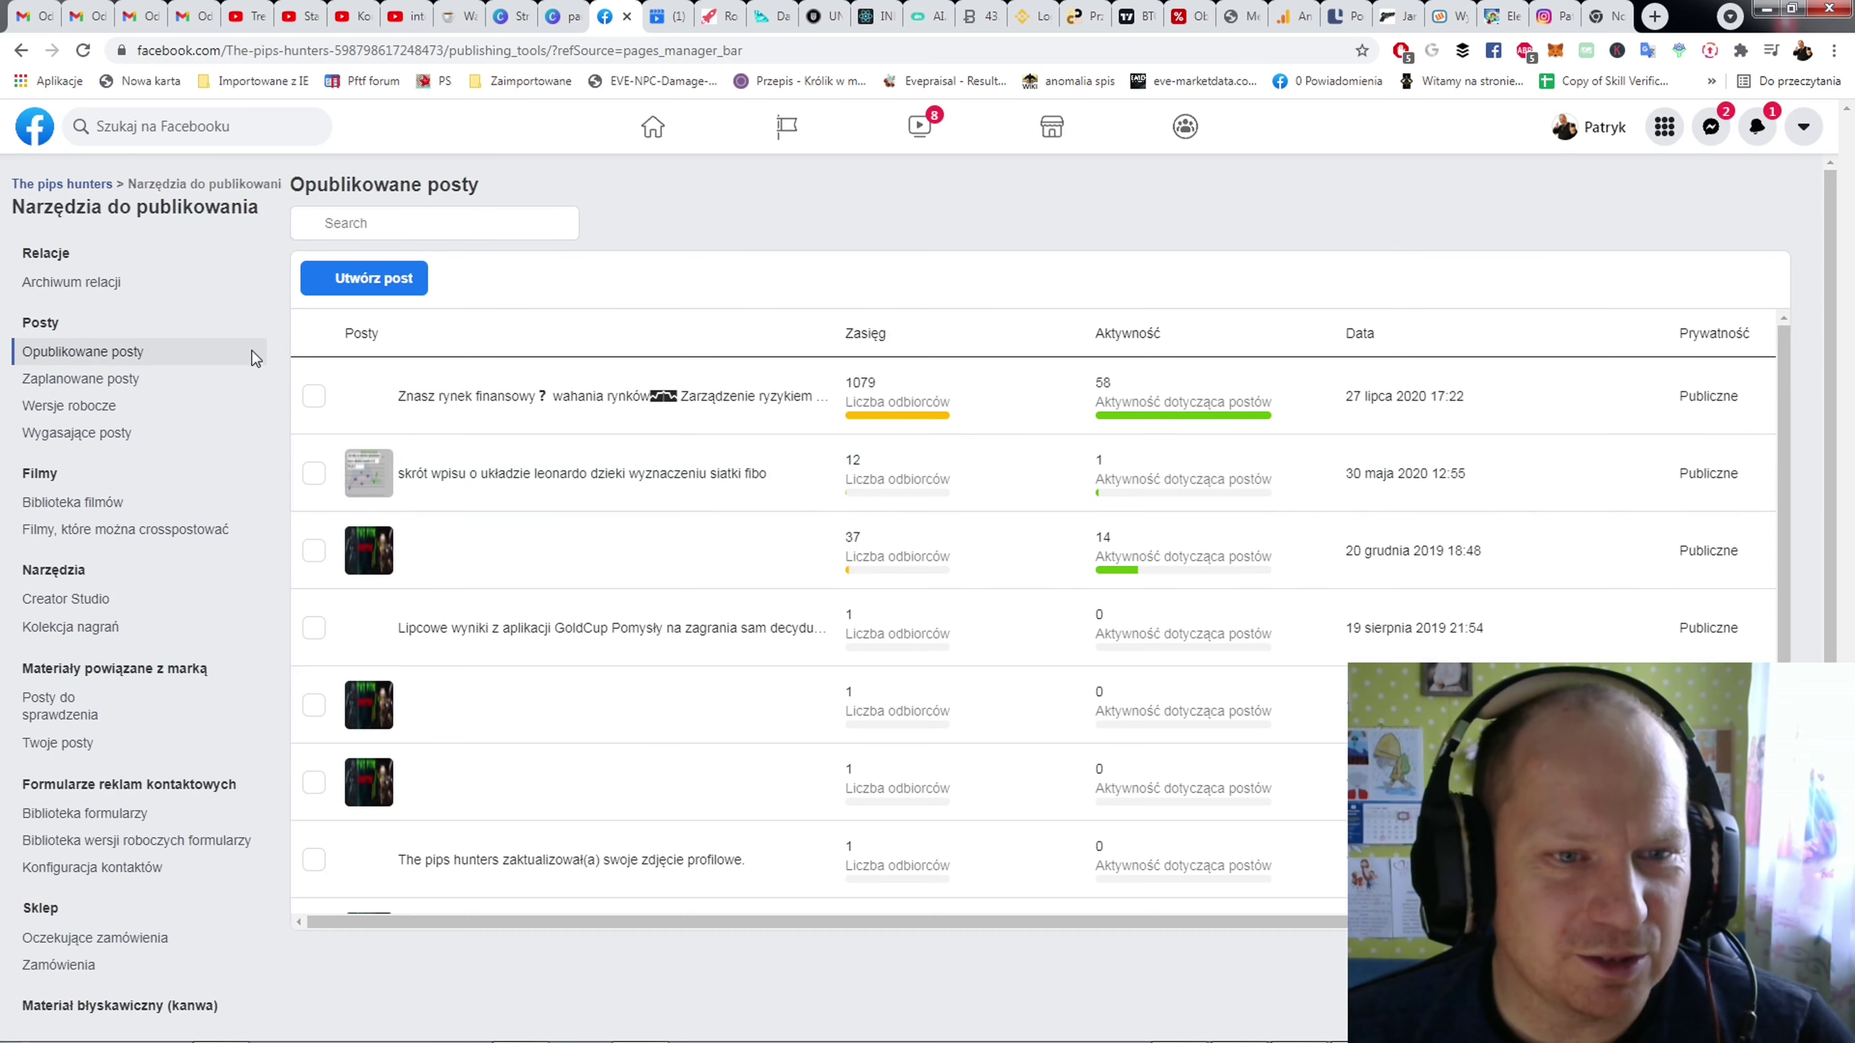
click(70, 602)
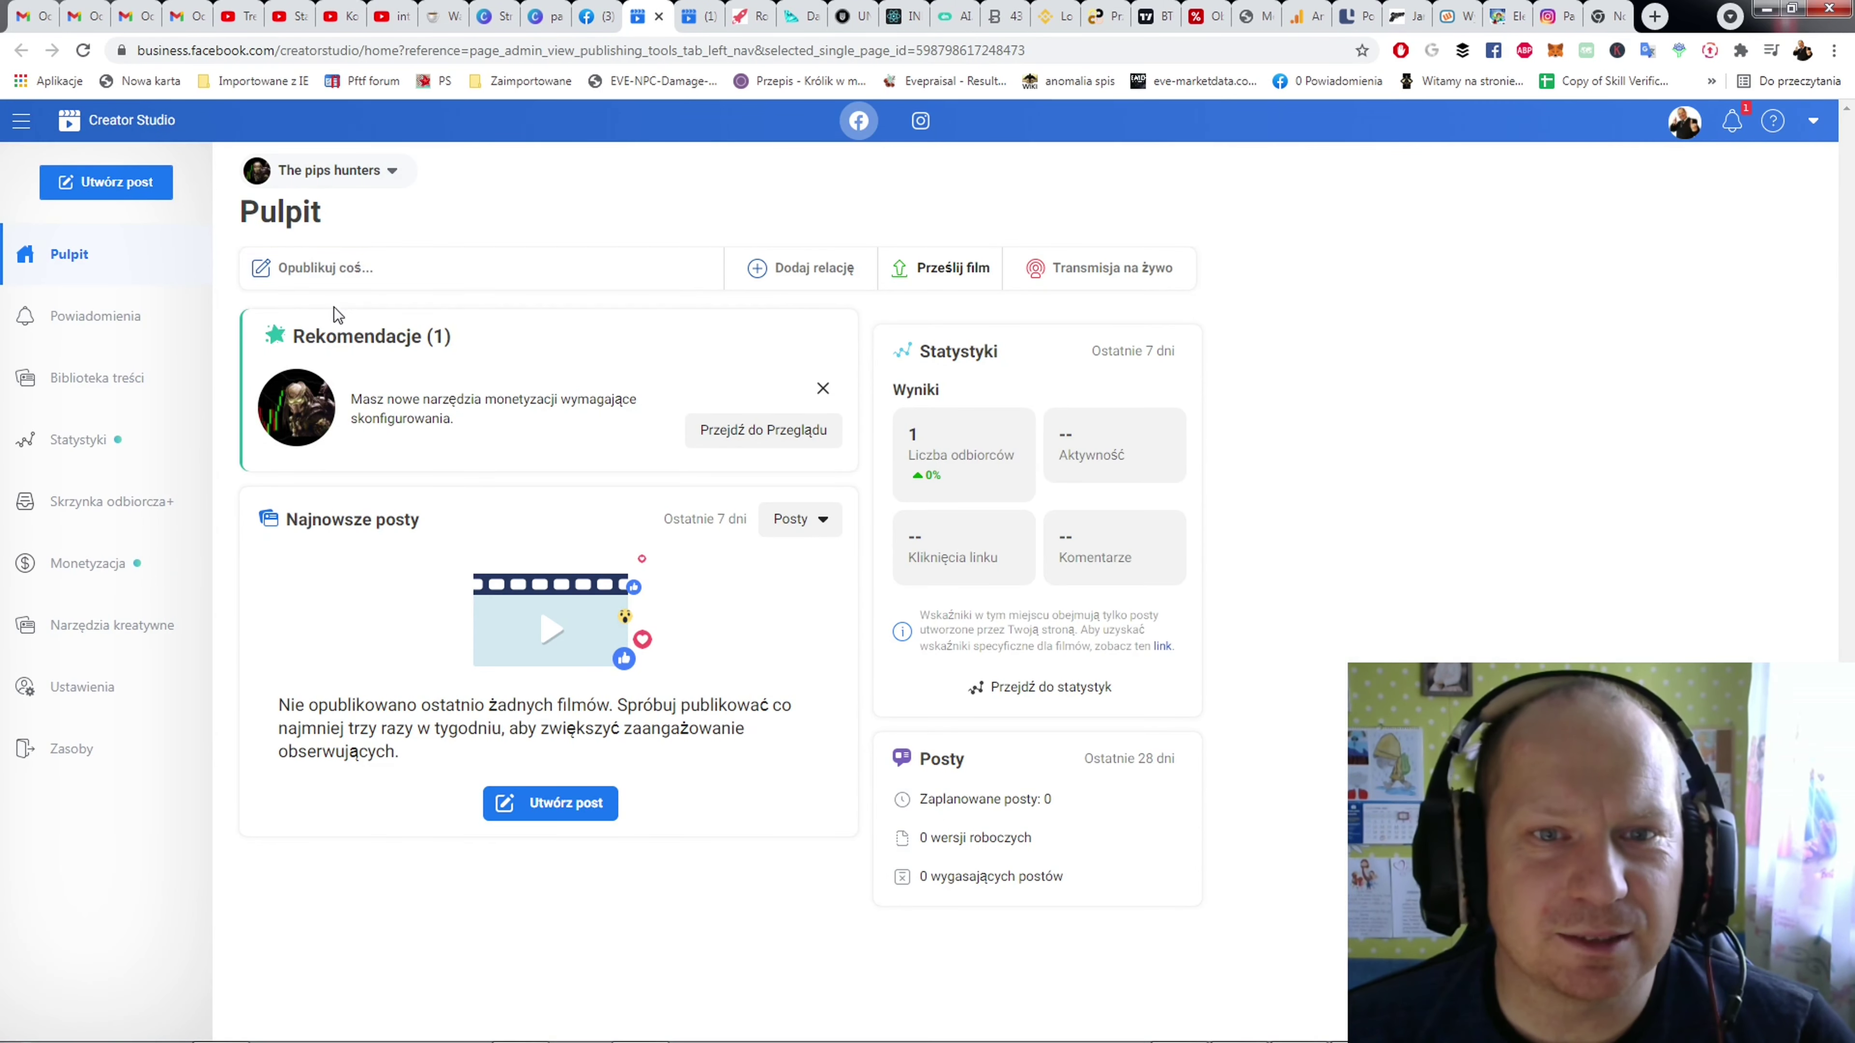
click(922, 123)
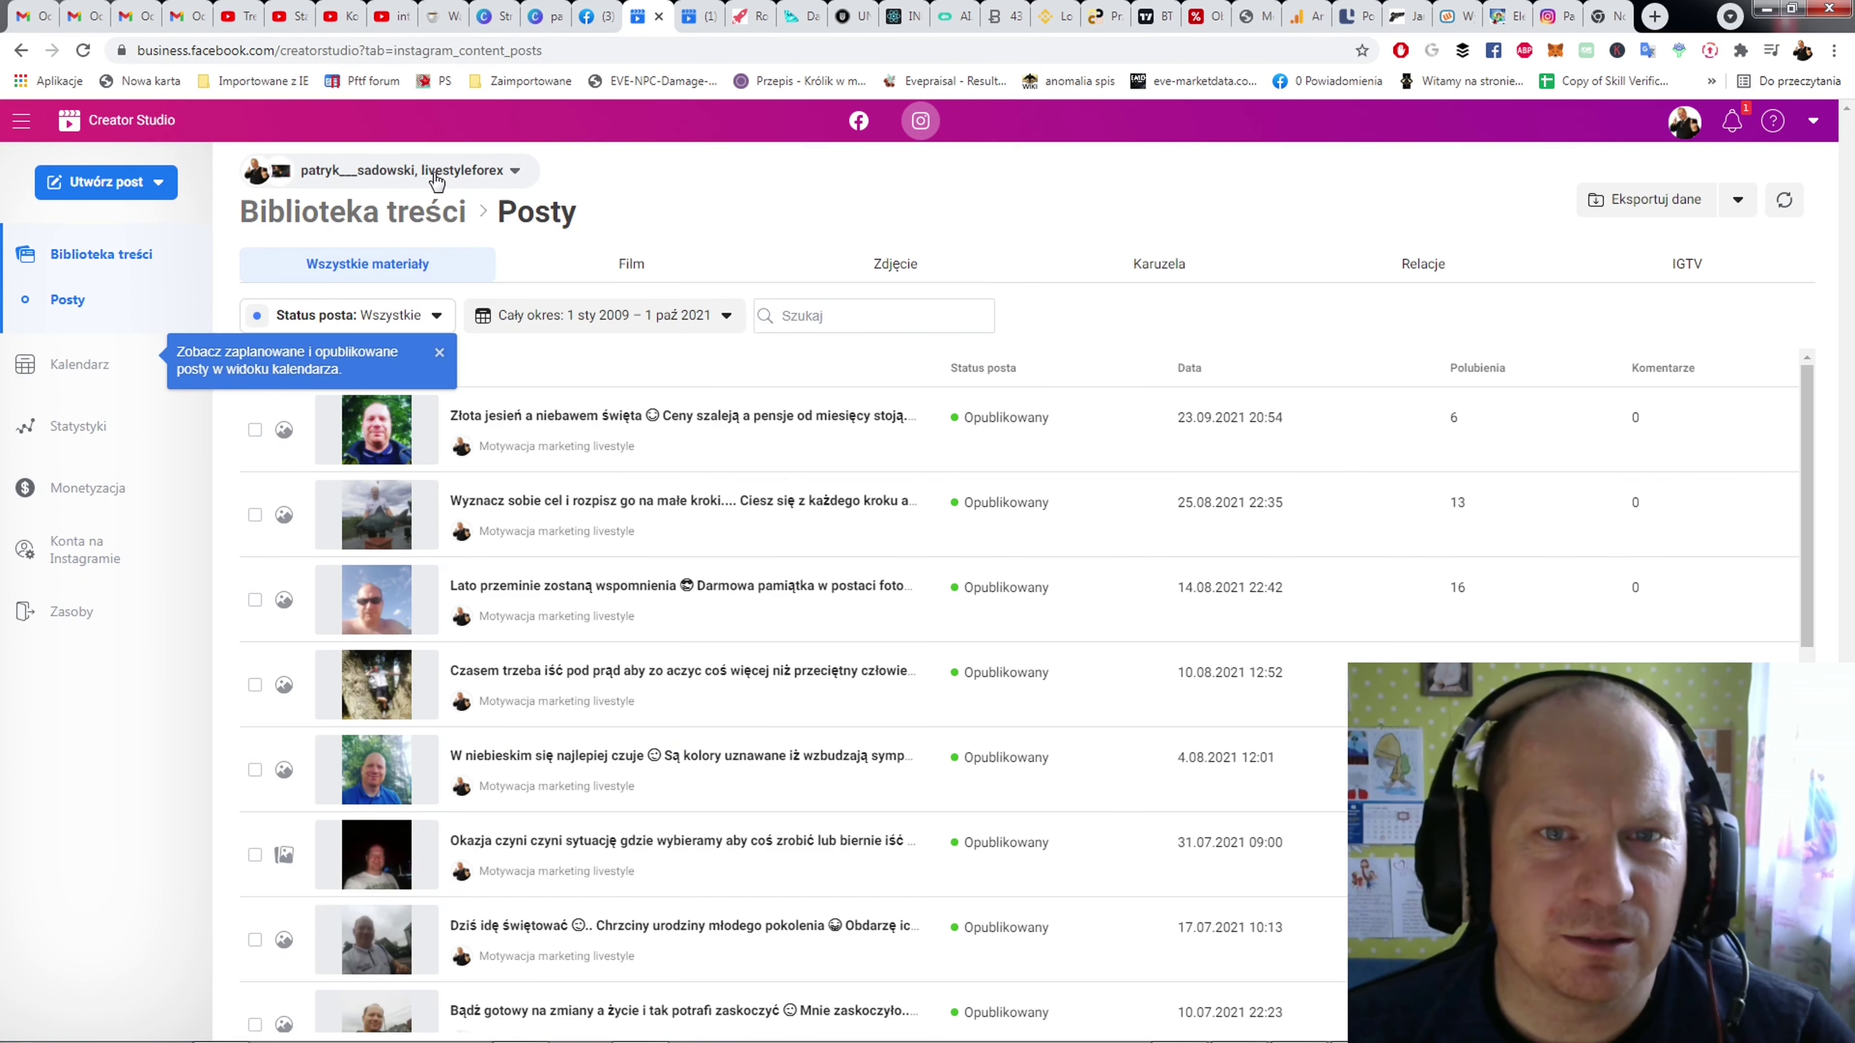
click(439, 354)
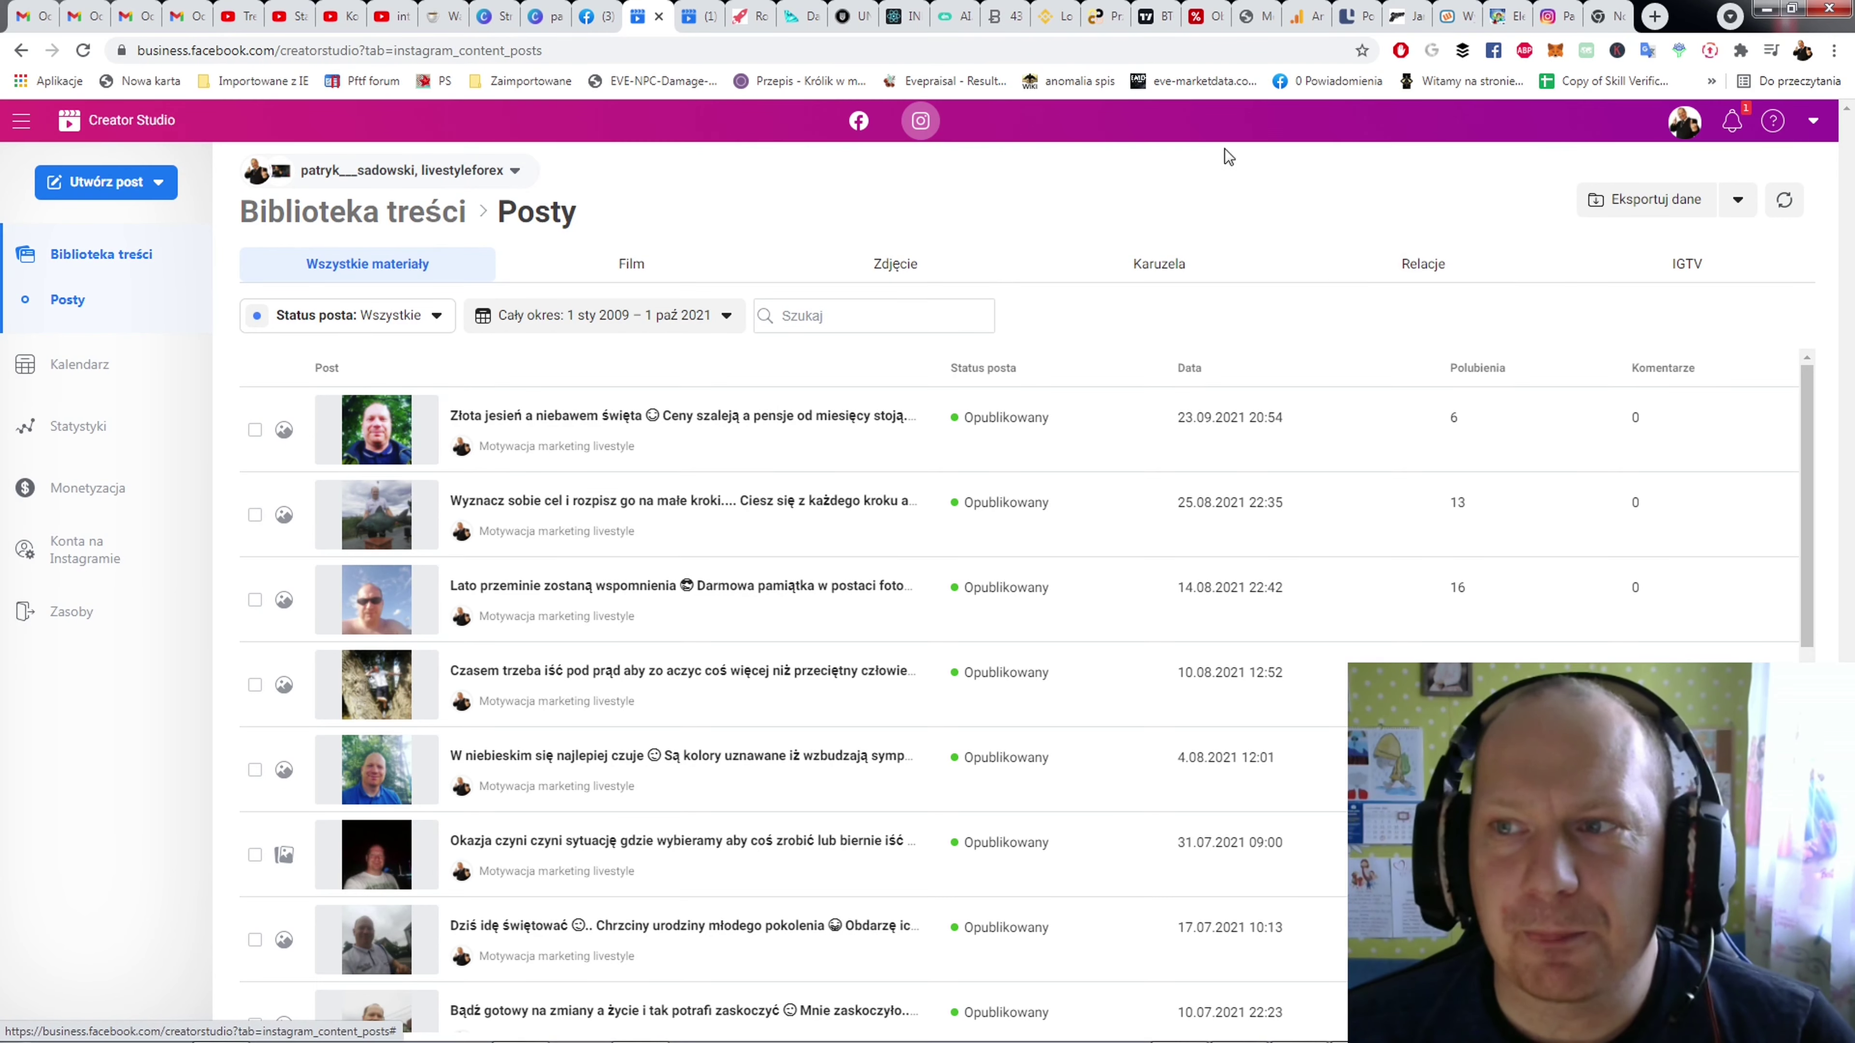
Step: Switch to Instagram and open the livestyleforex profile for editing
click(1555, 16)
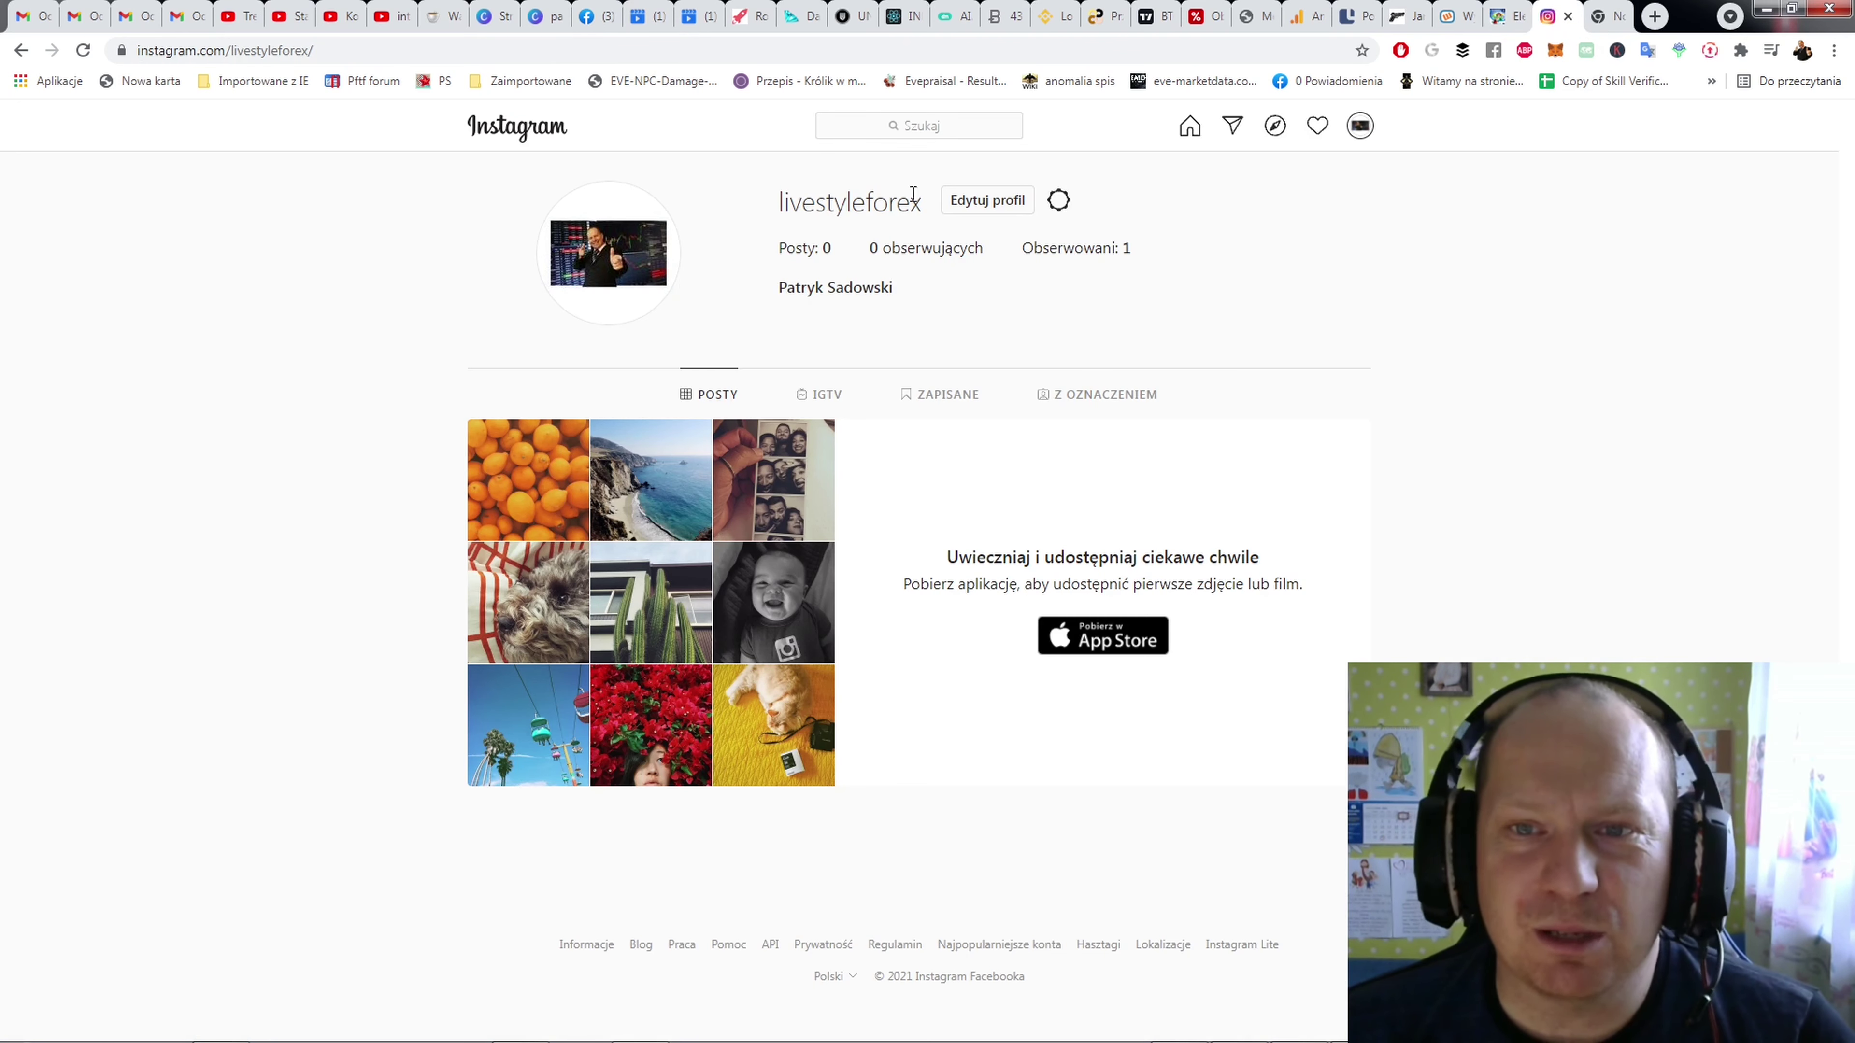
click(1190, 127)
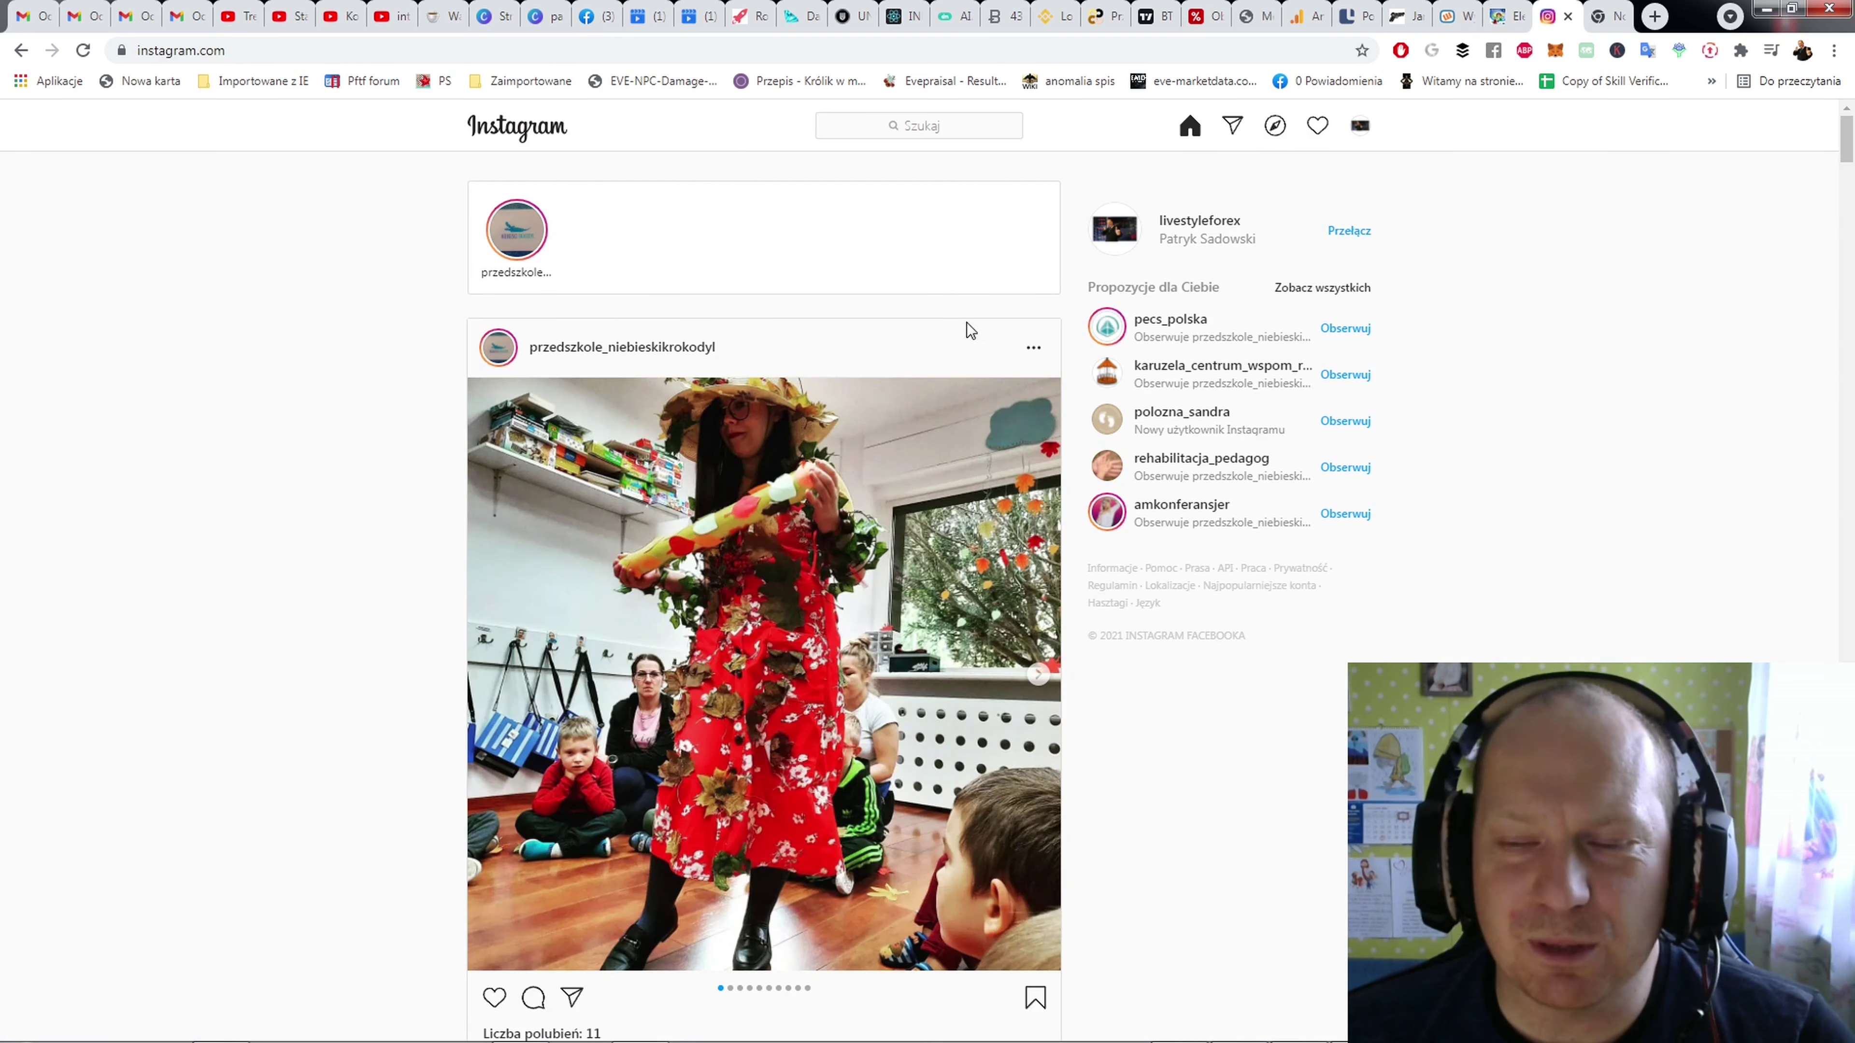
click(1362, 127)
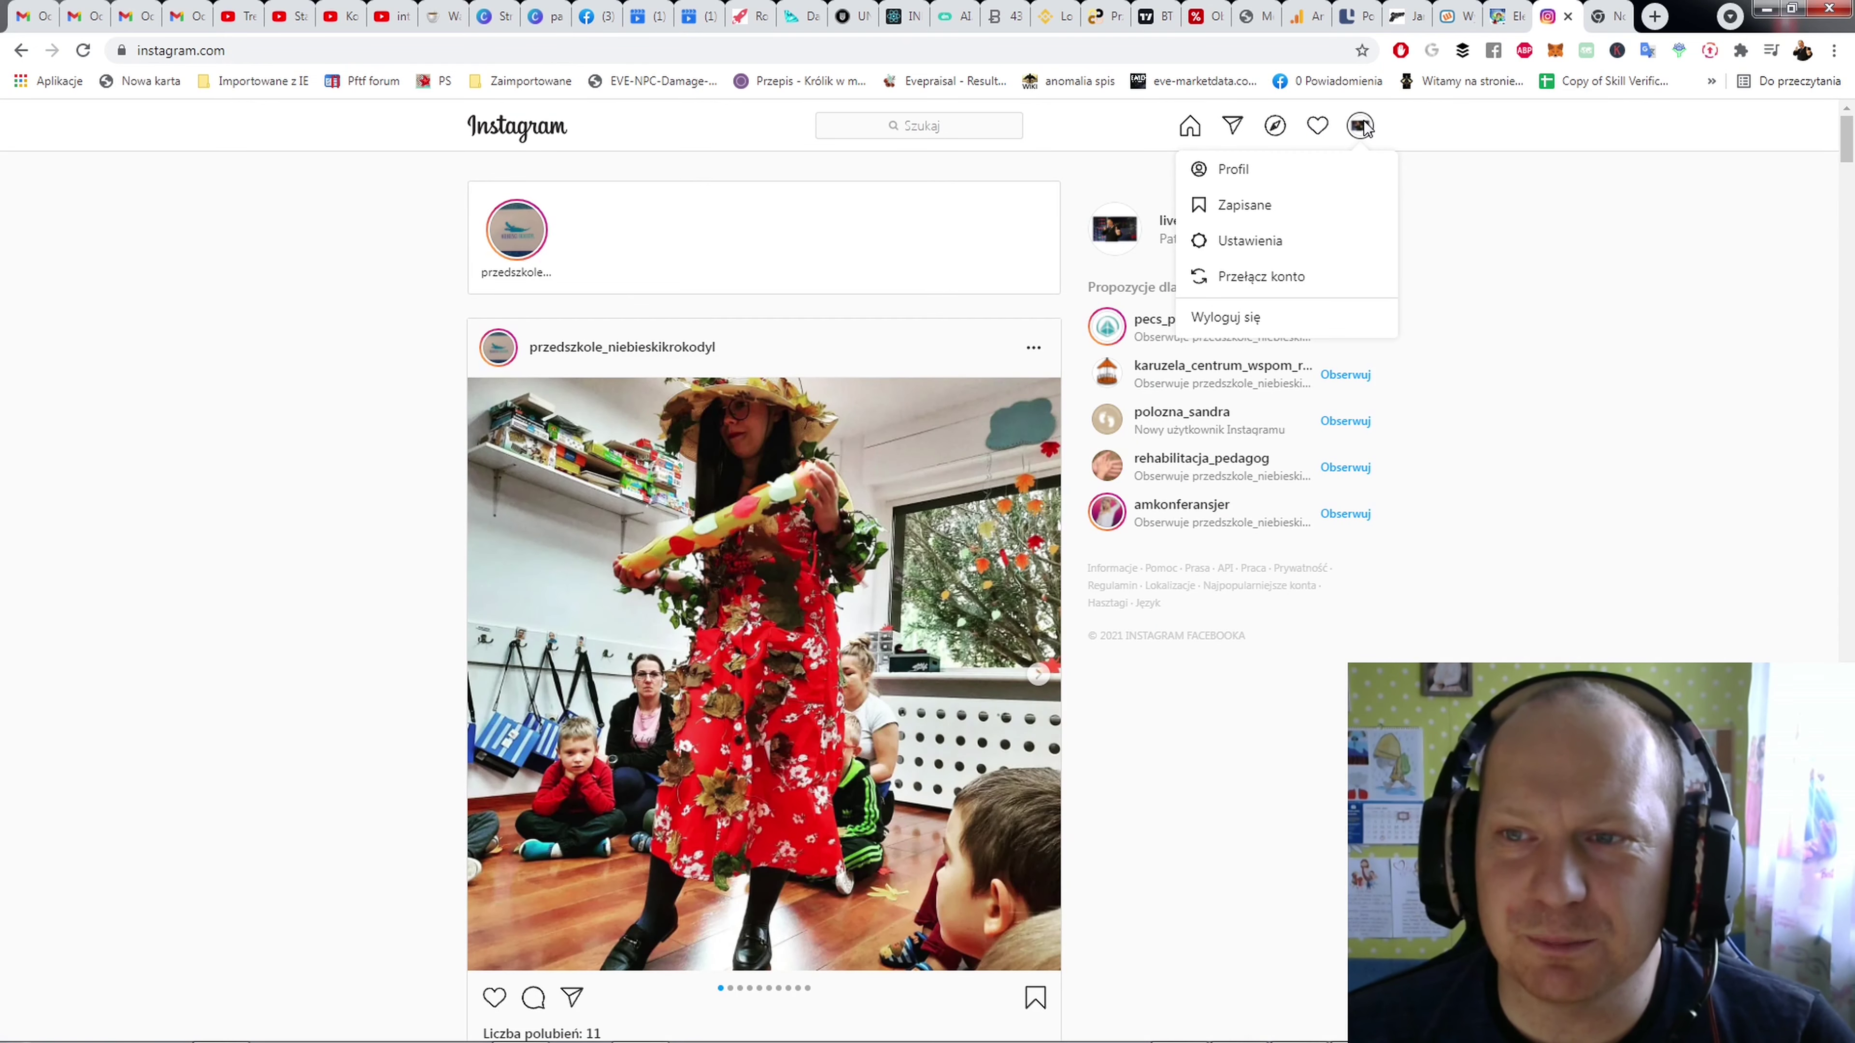
click(1287, 168)
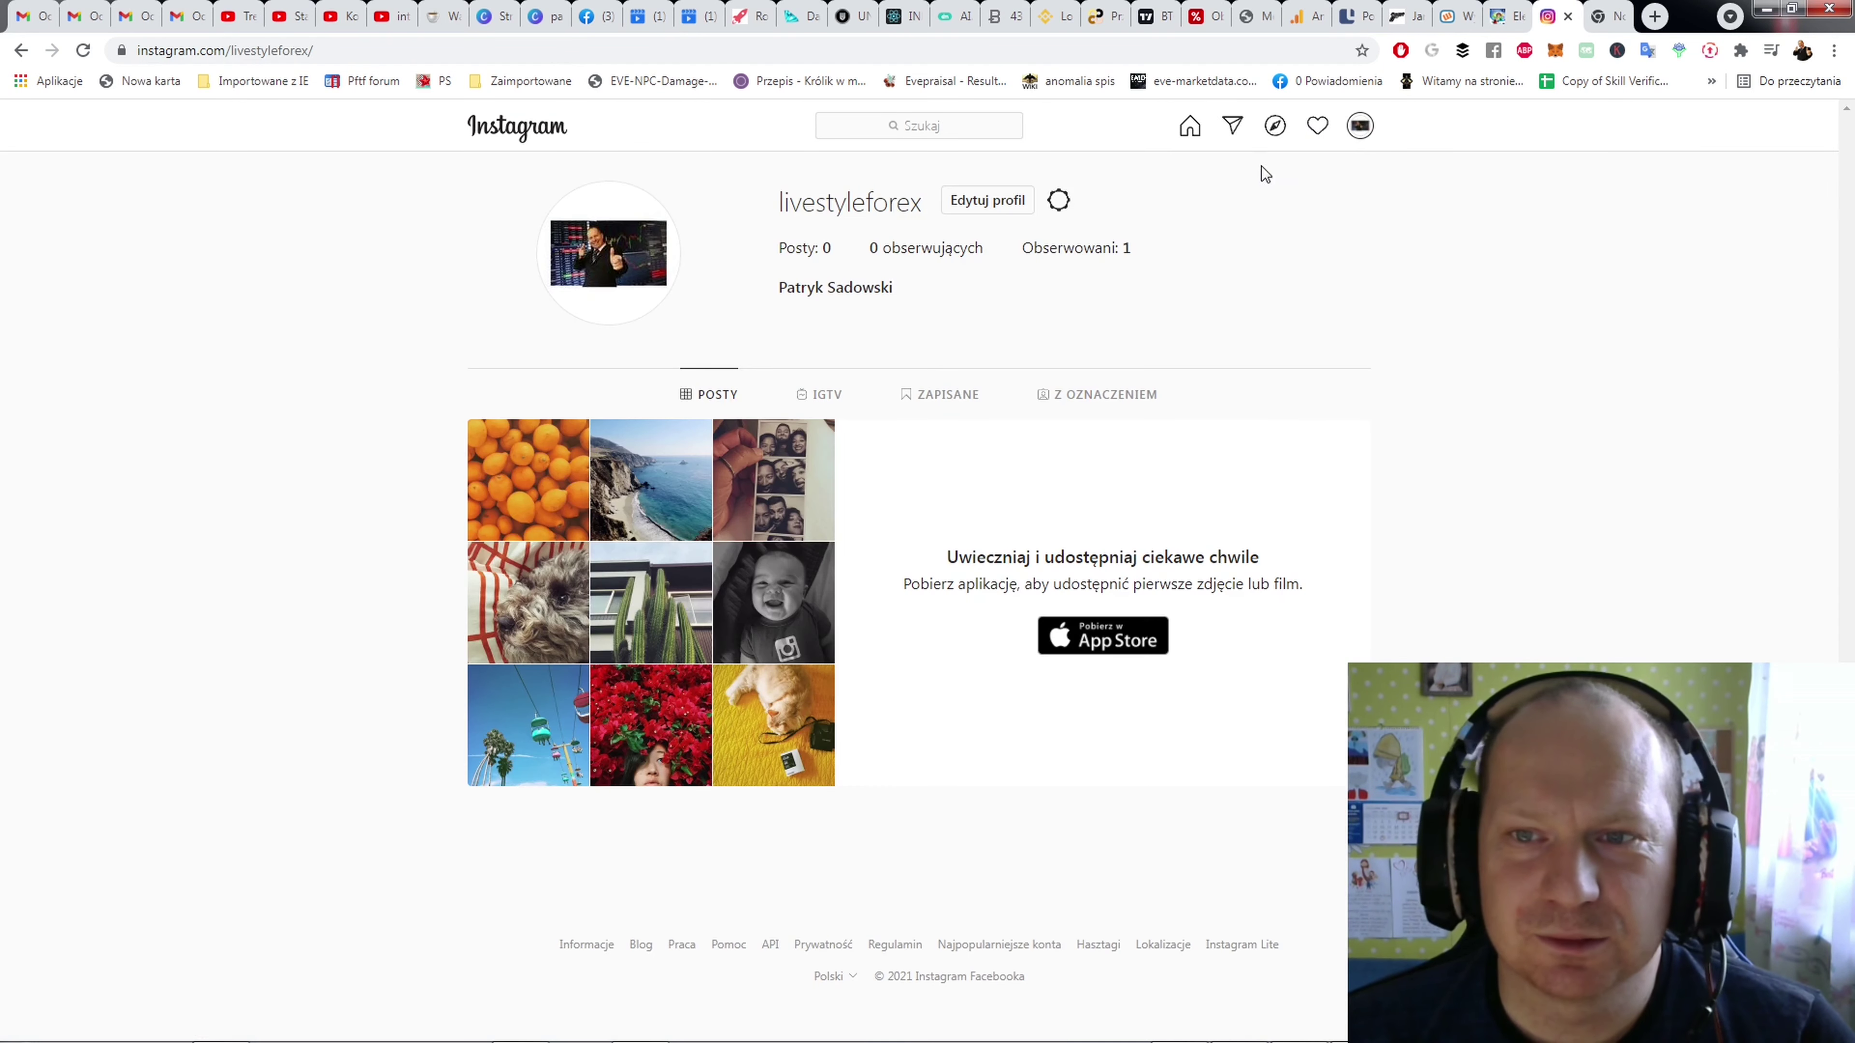
click(1002, 212)
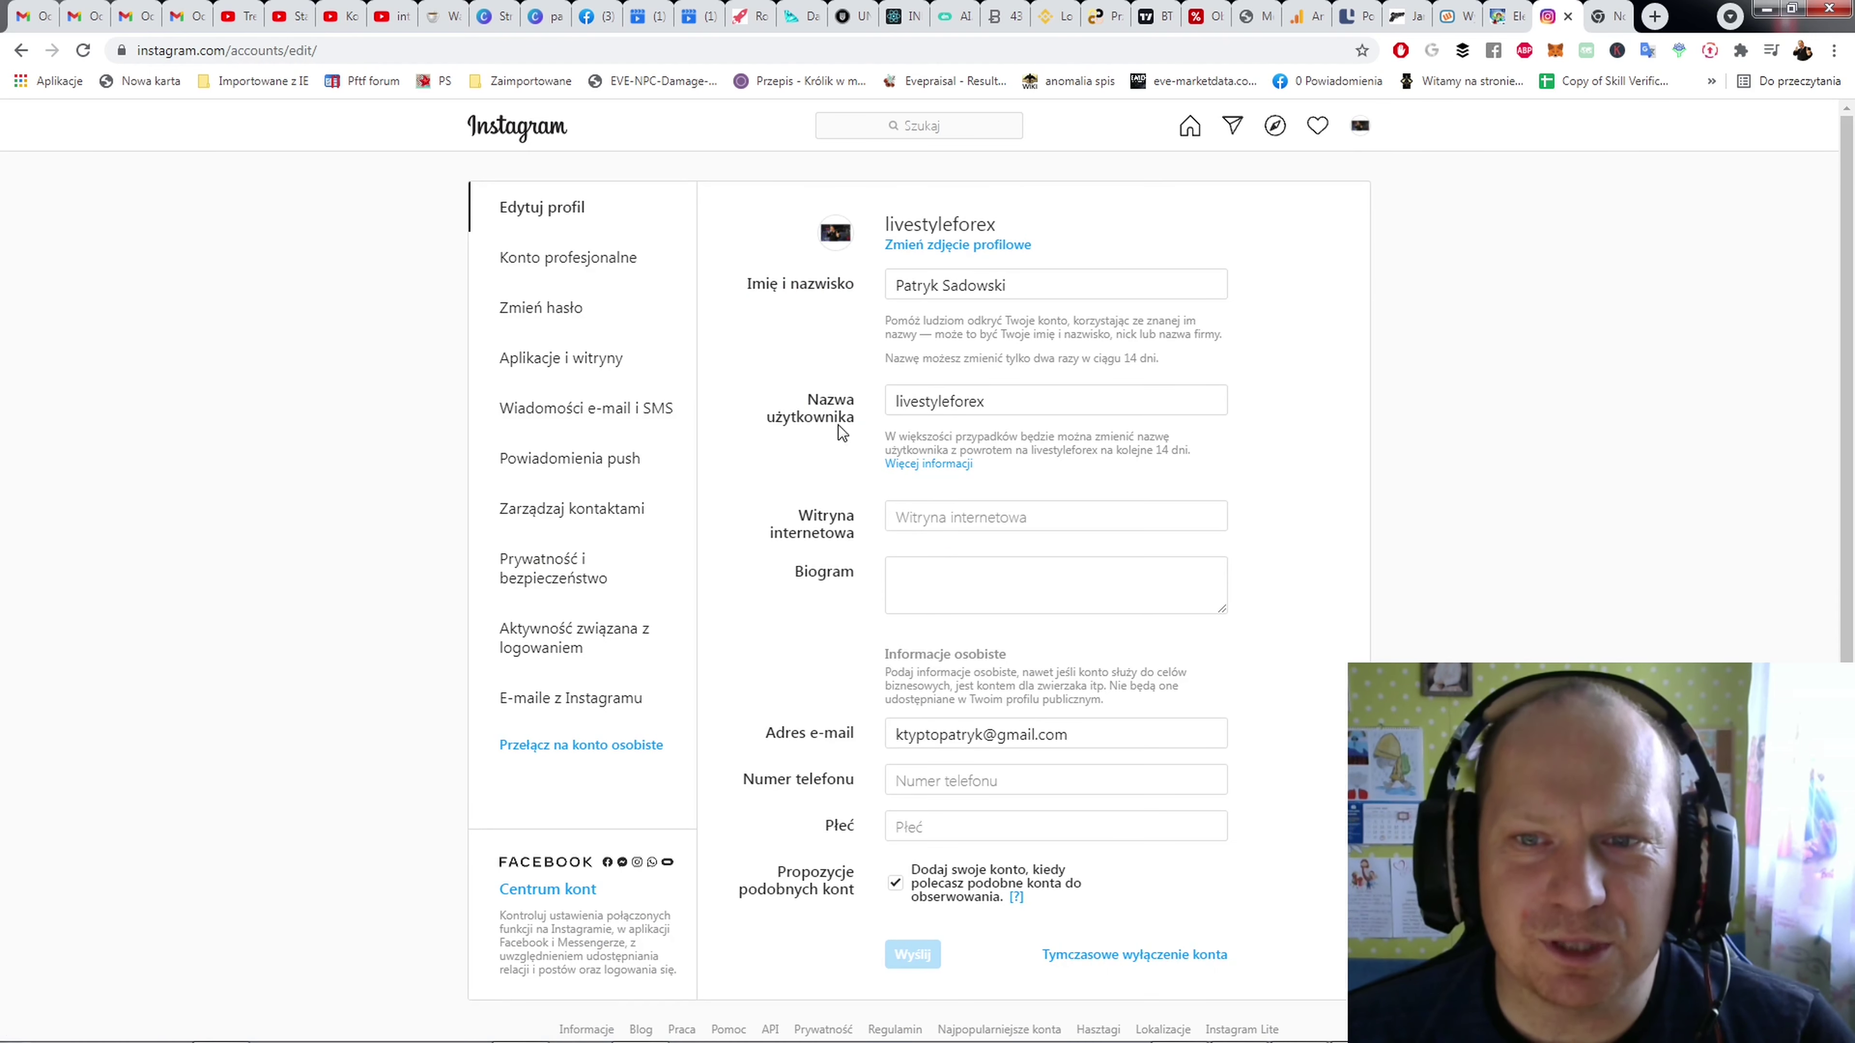
Step: Set the Instagram username to livestyleforex1 and save the profile
click(1000, 406)
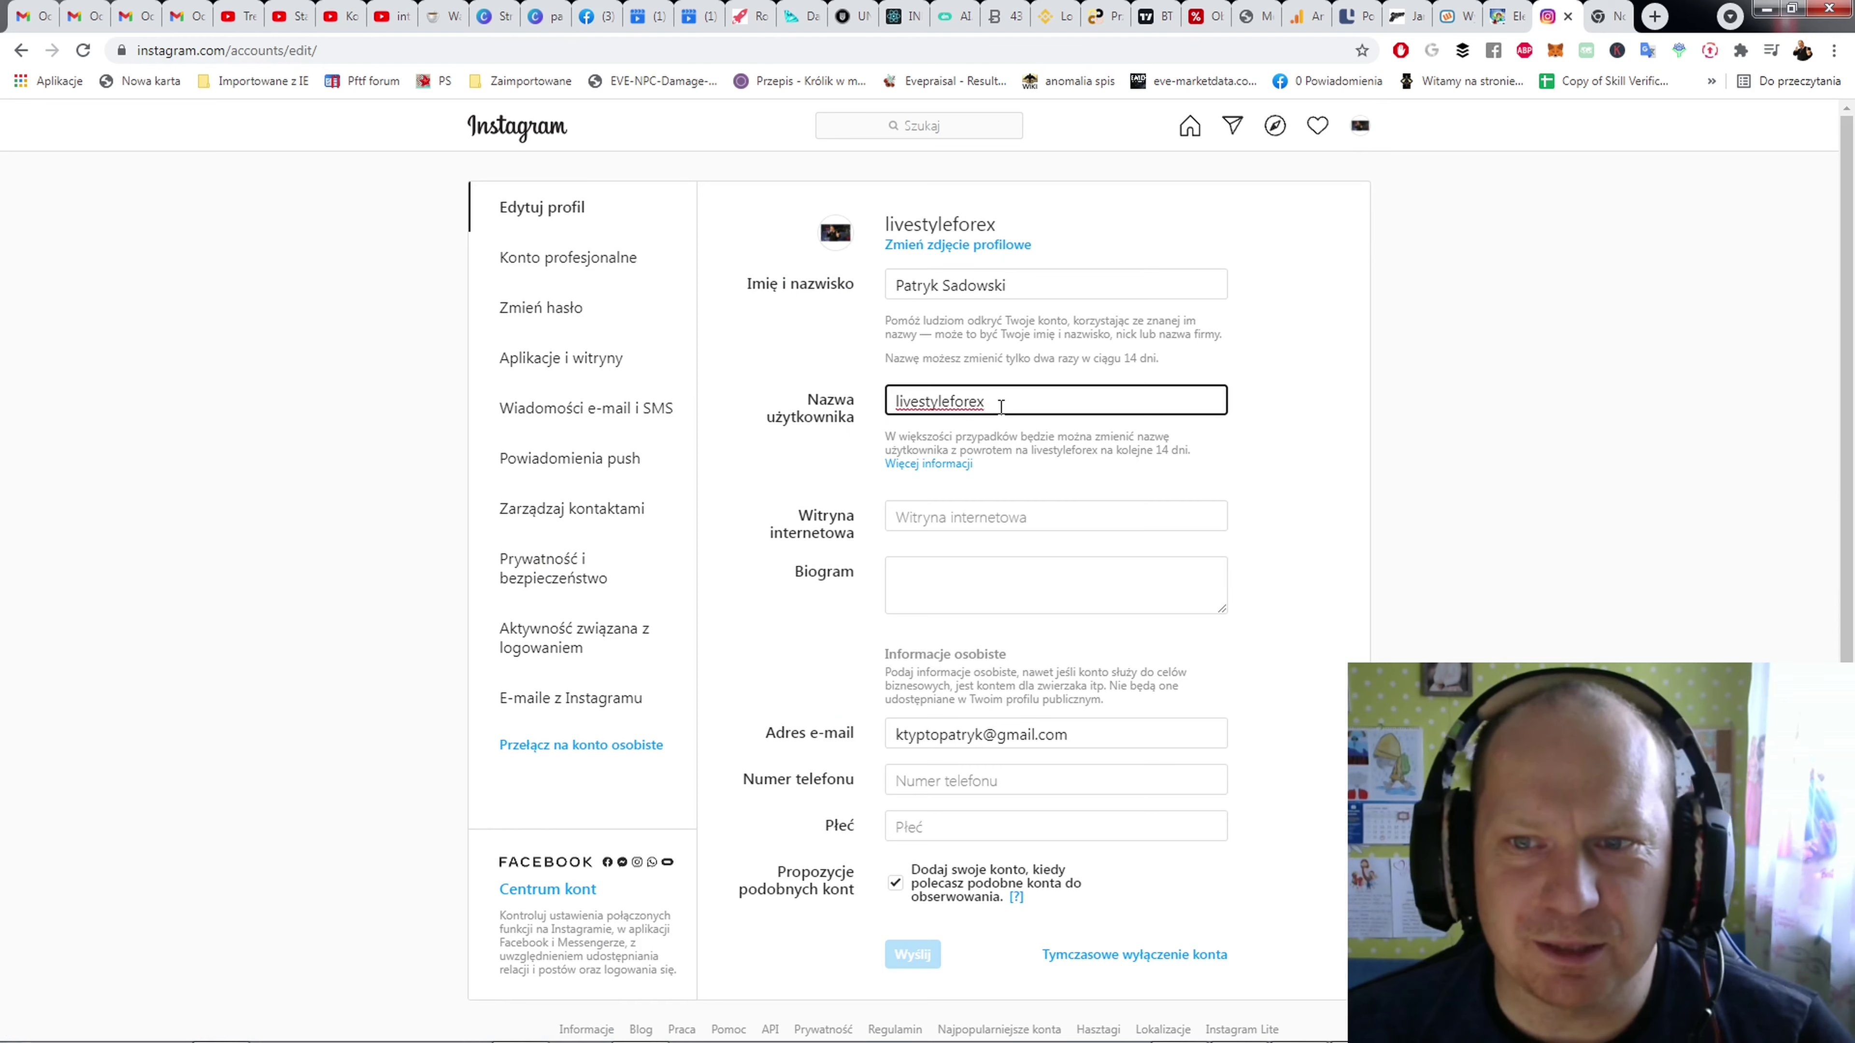
text(1)
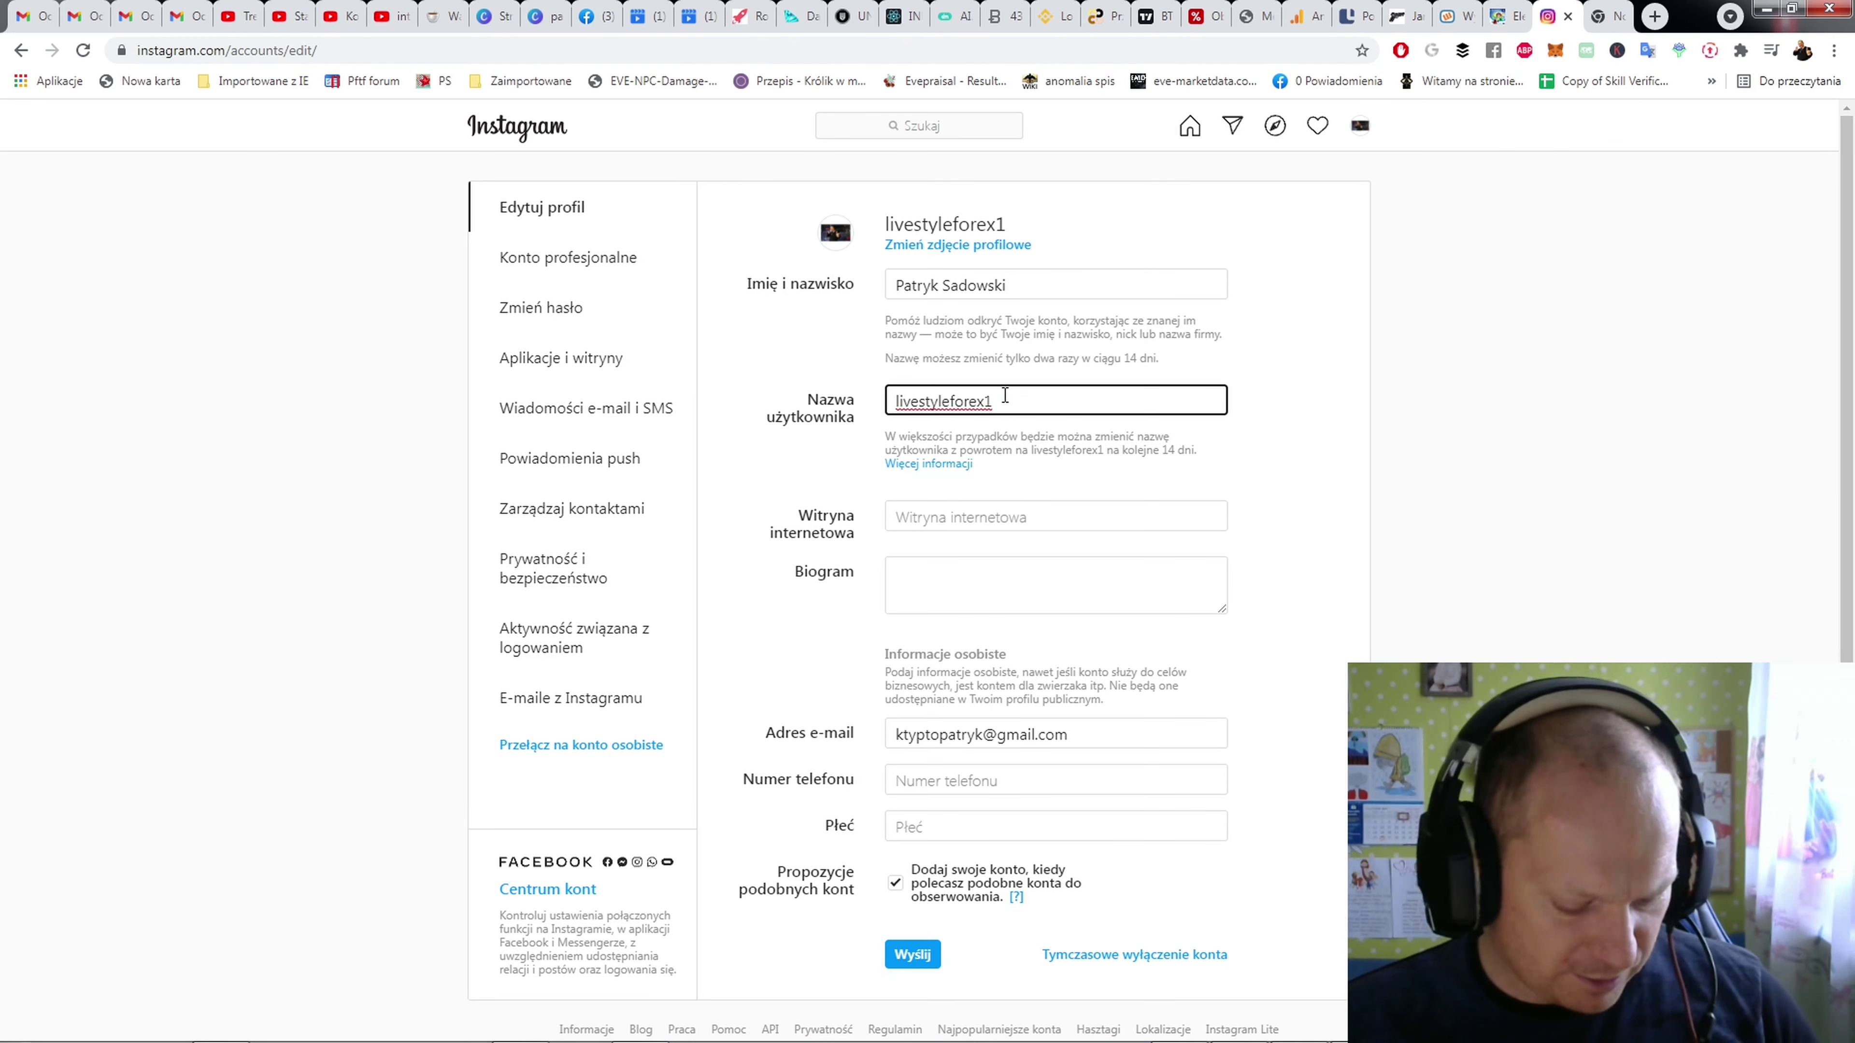
key(BackSpace)
text(1)
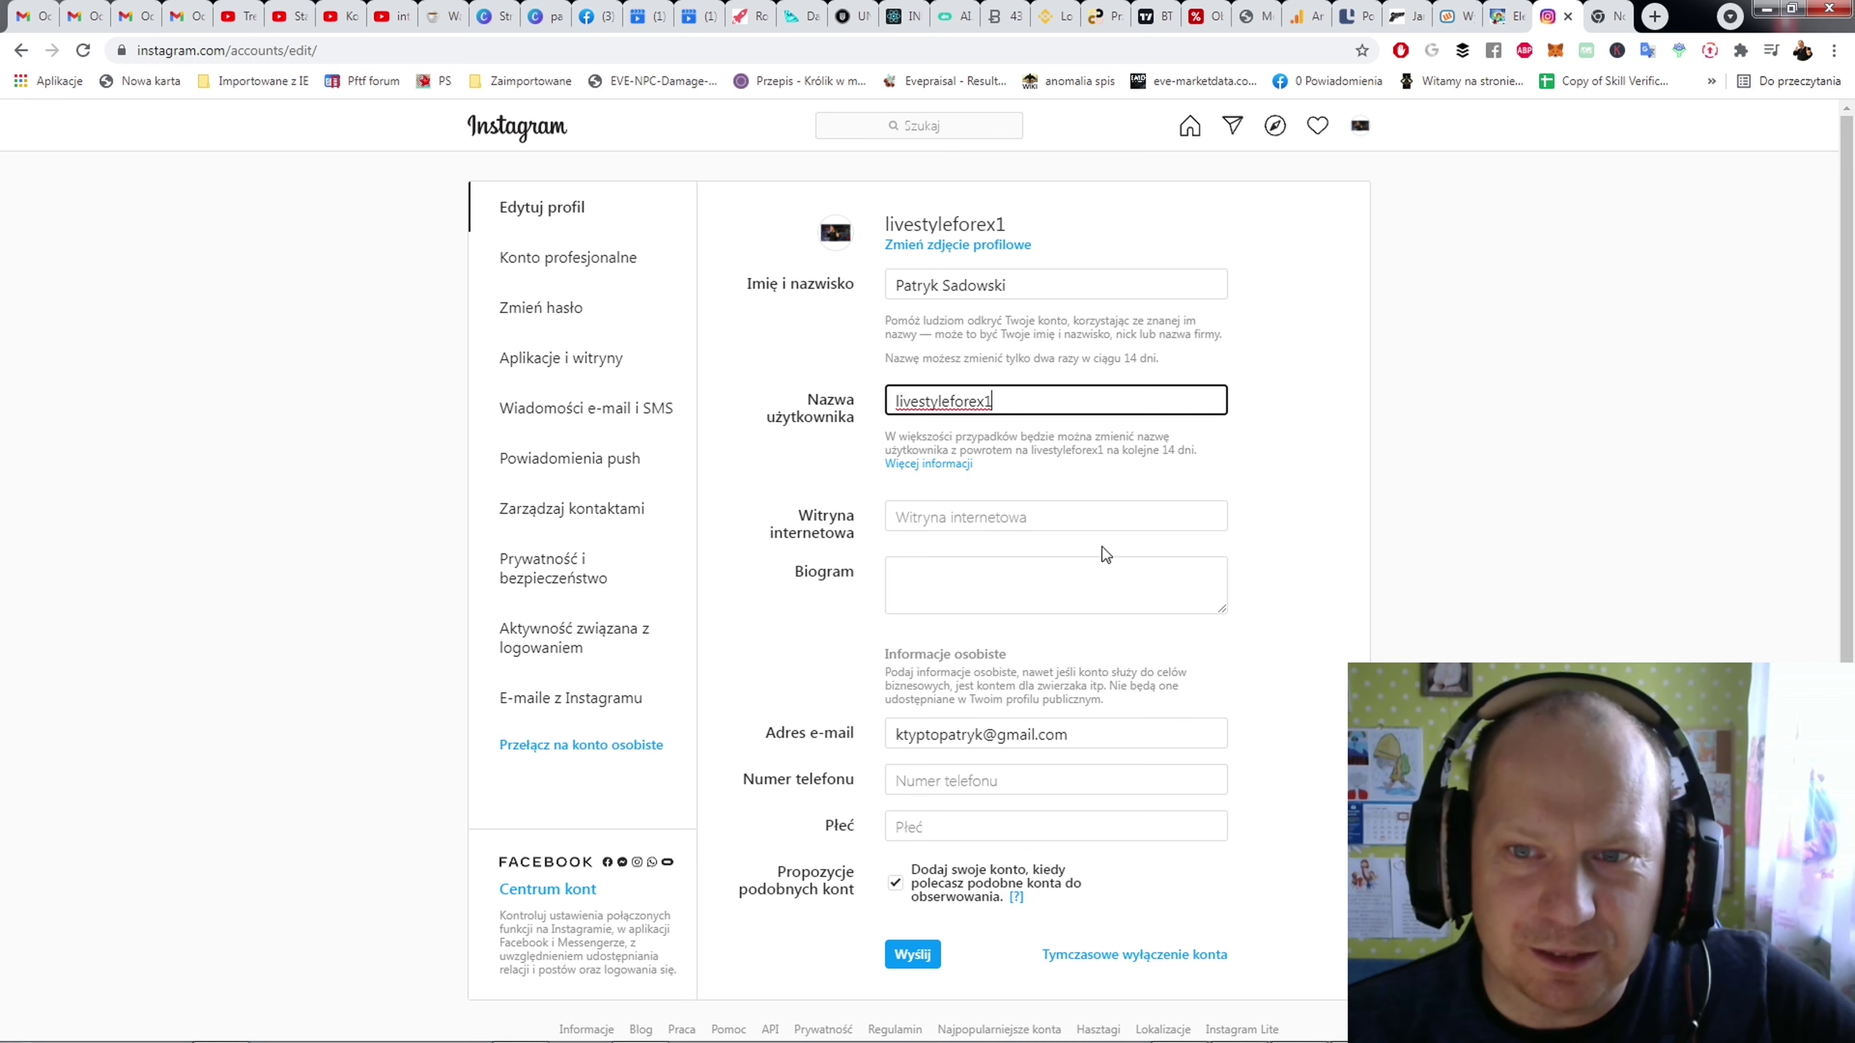
click(912, 955)
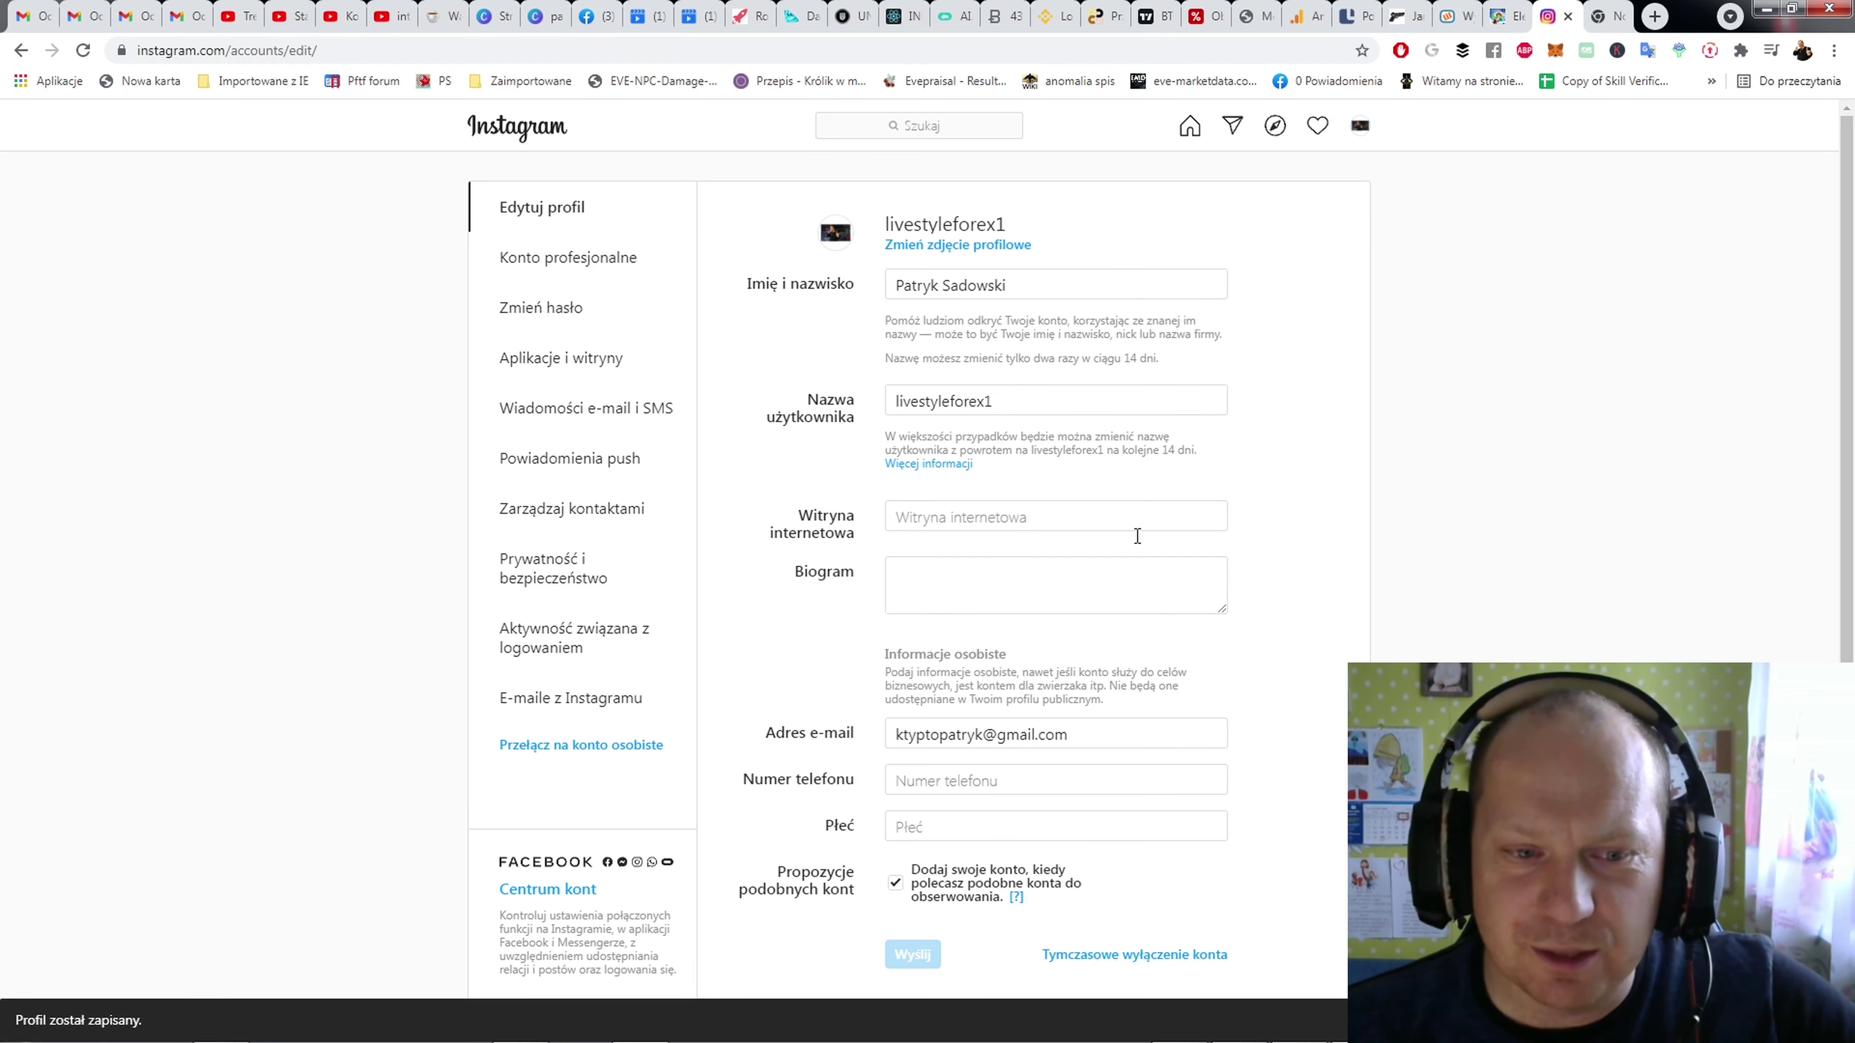
Step: Append 1 to the end of the full name in the Instagram profile and save it
mouse_move(390, 1037)
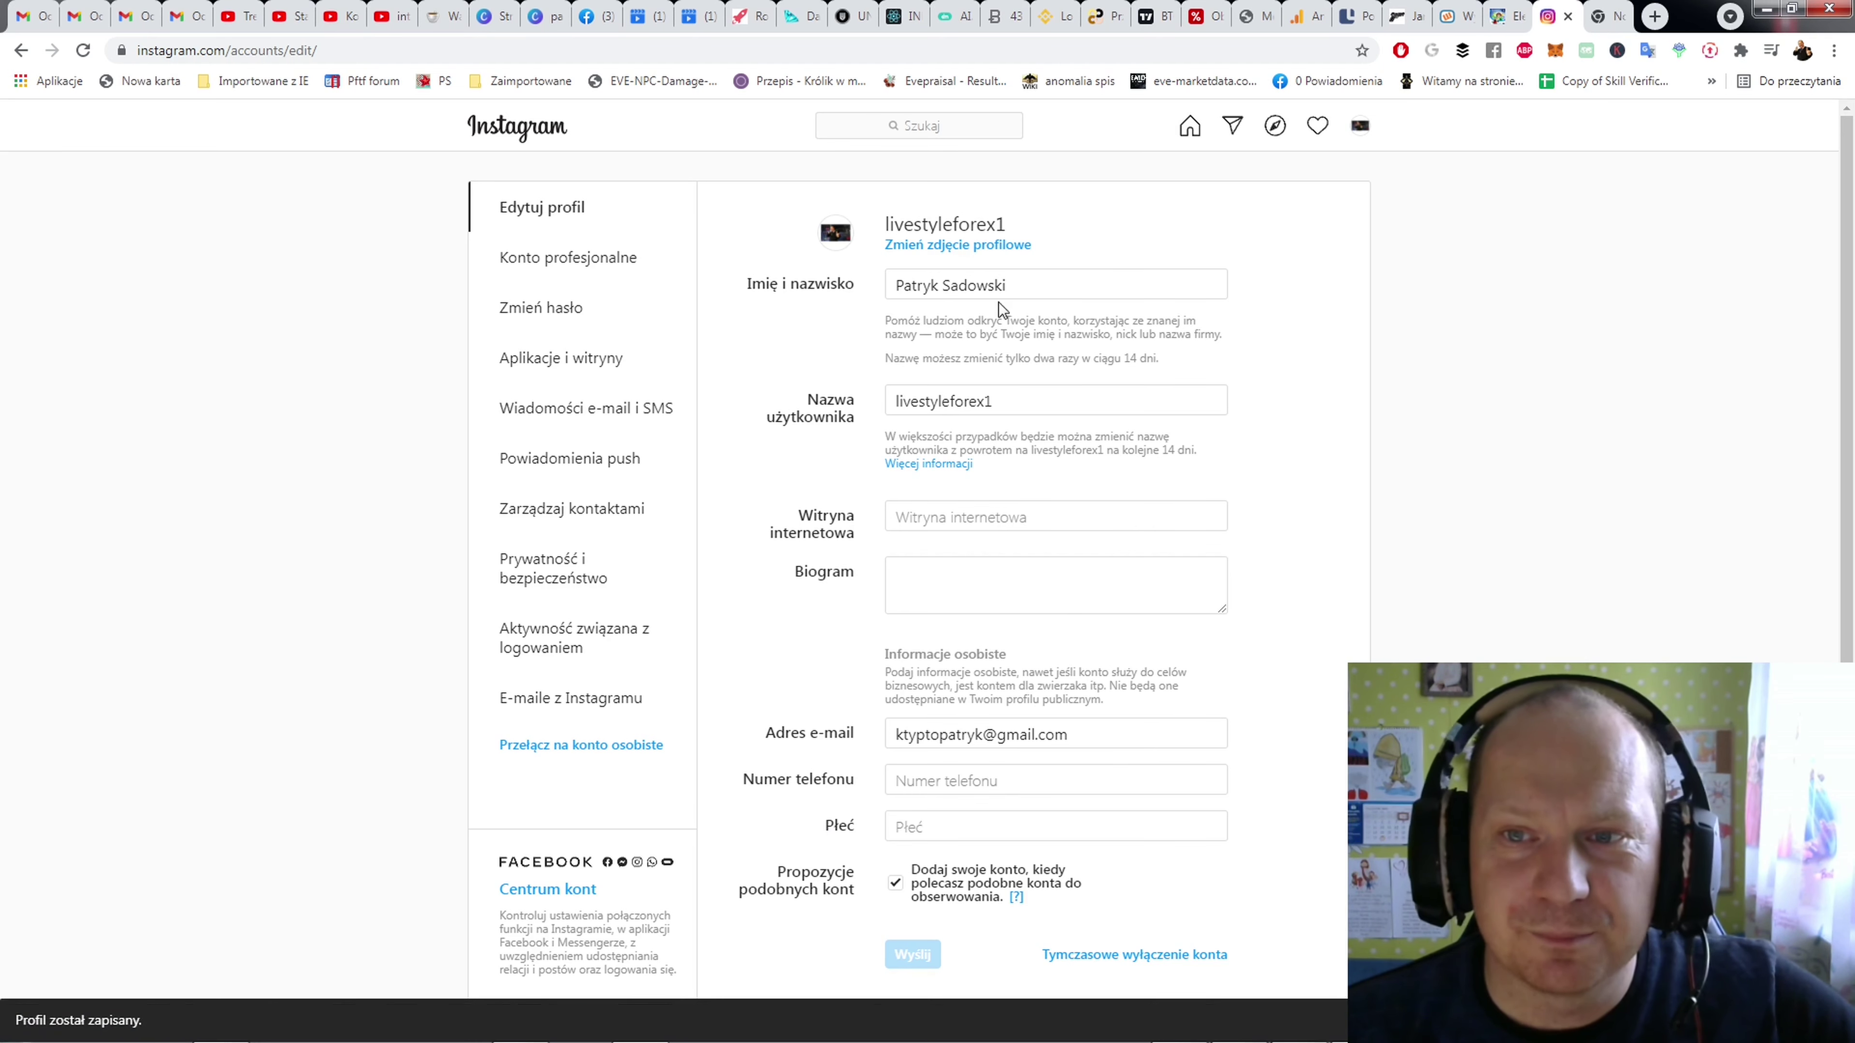
click(1023, 287)
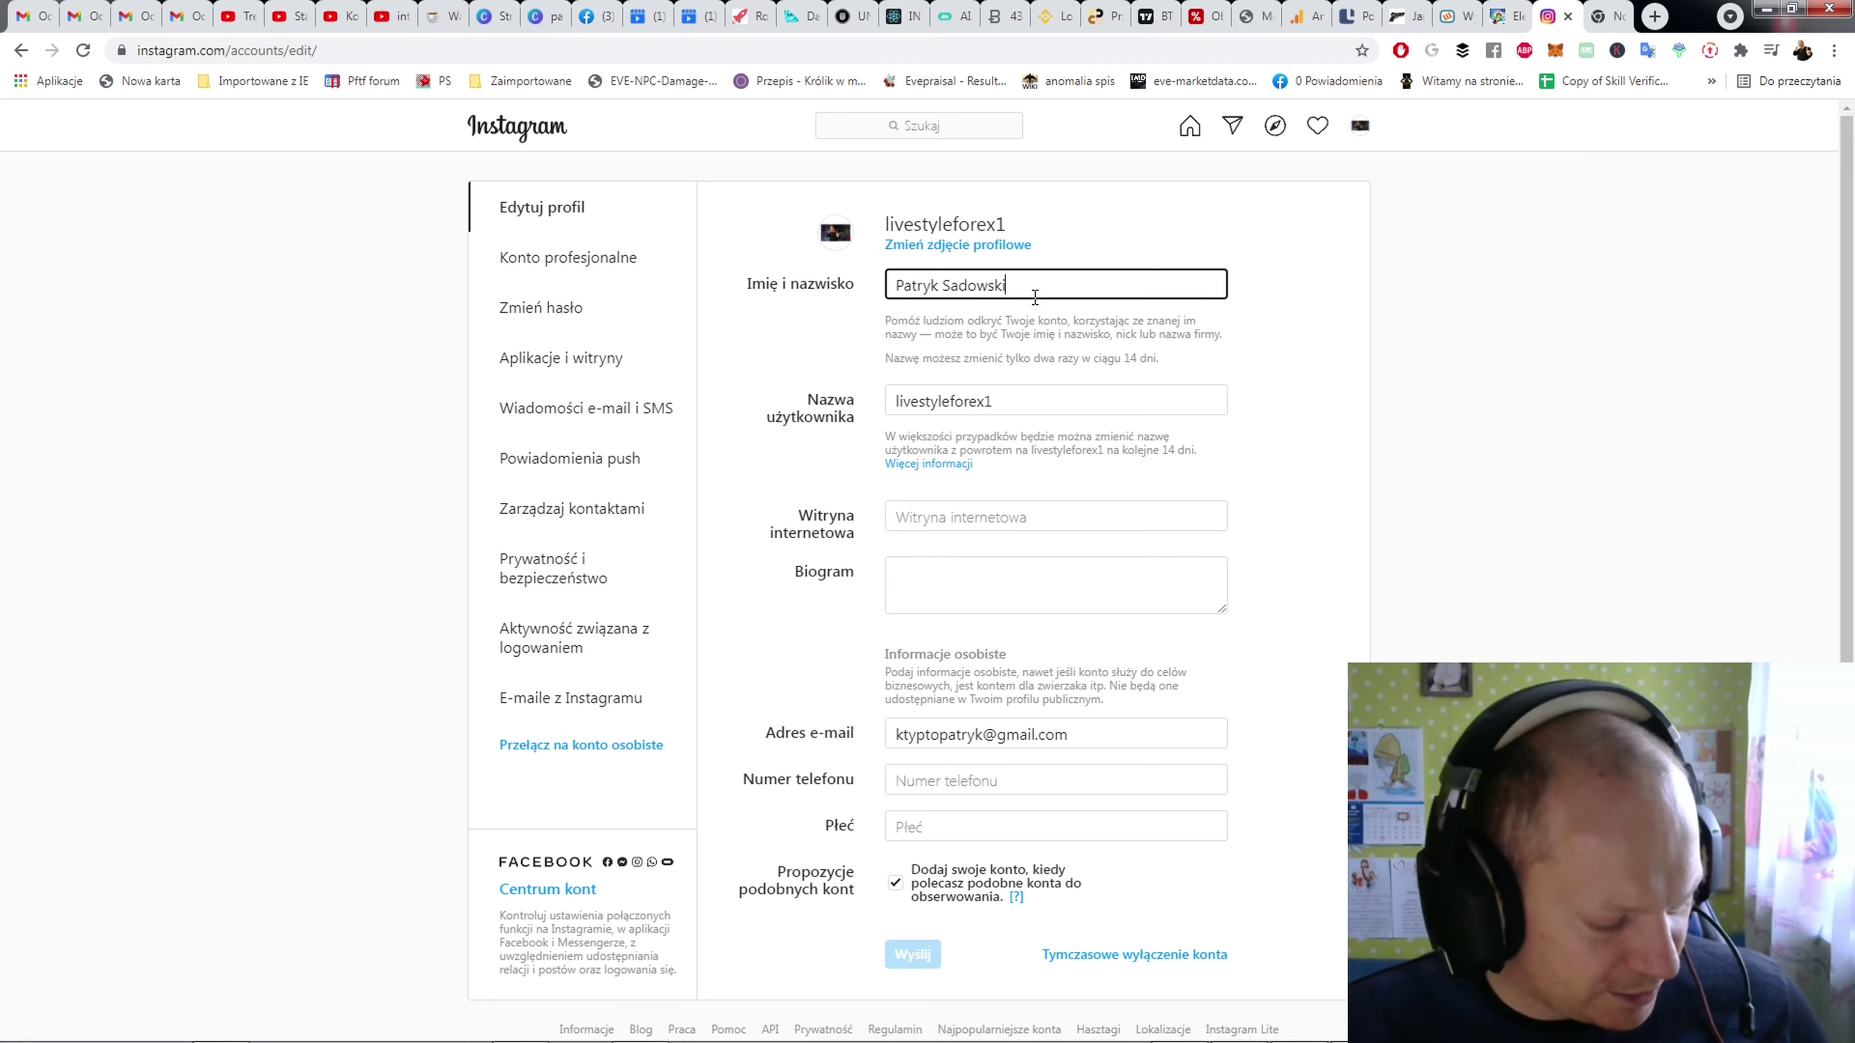
text(1)
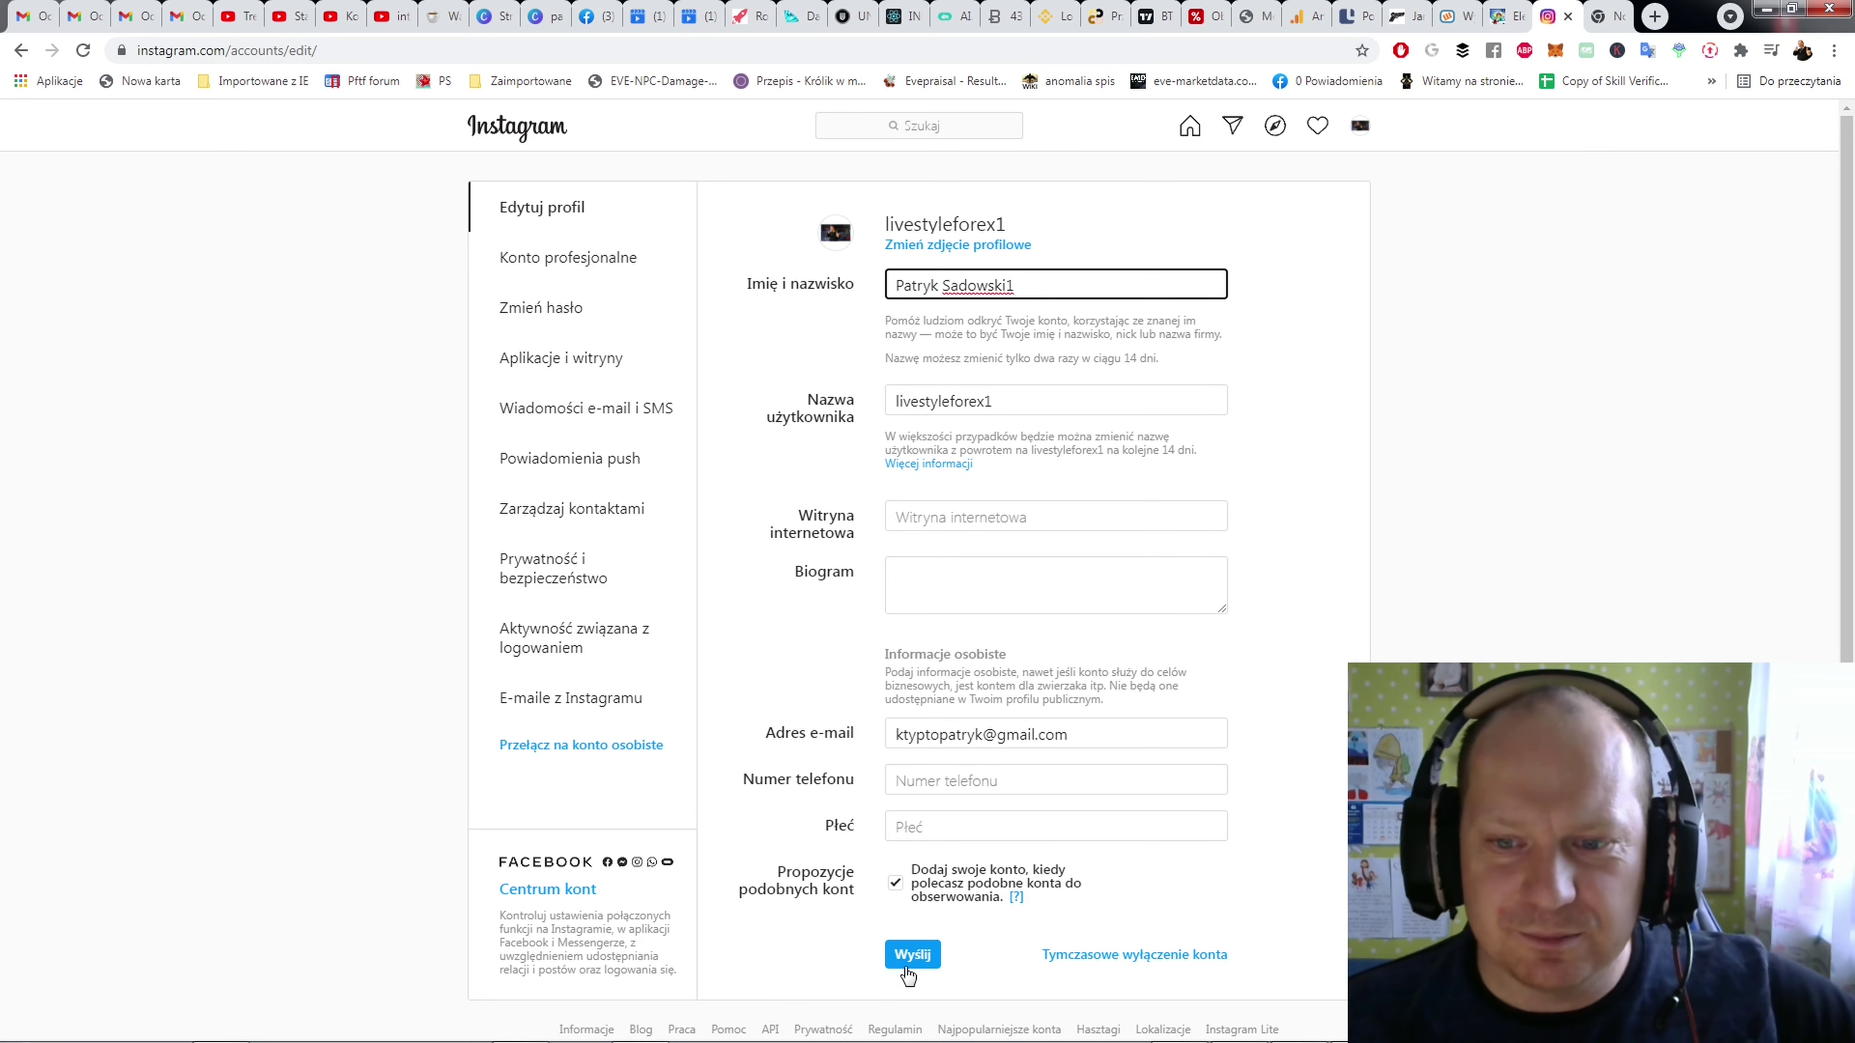
click(909, 952)
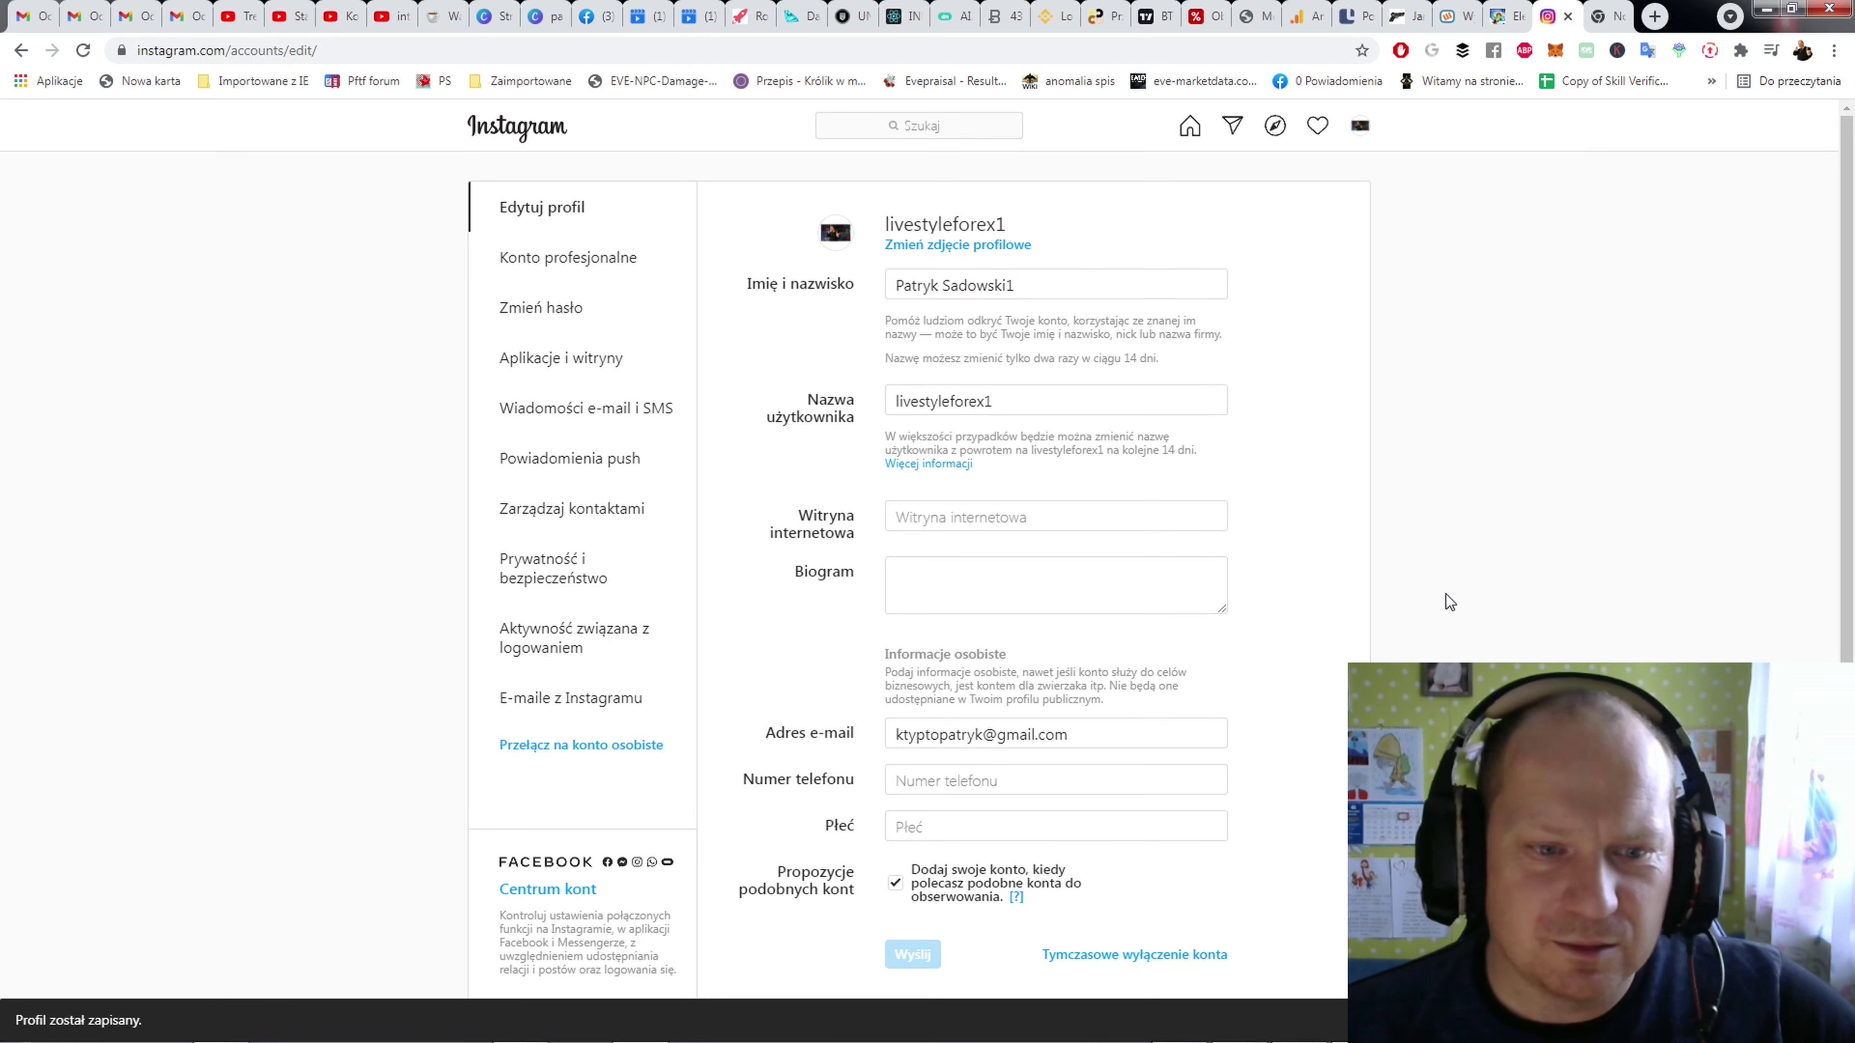
Step: Reopen the account's own profile for editing and remove the trailing 1 from the full name
click(1200, 128)
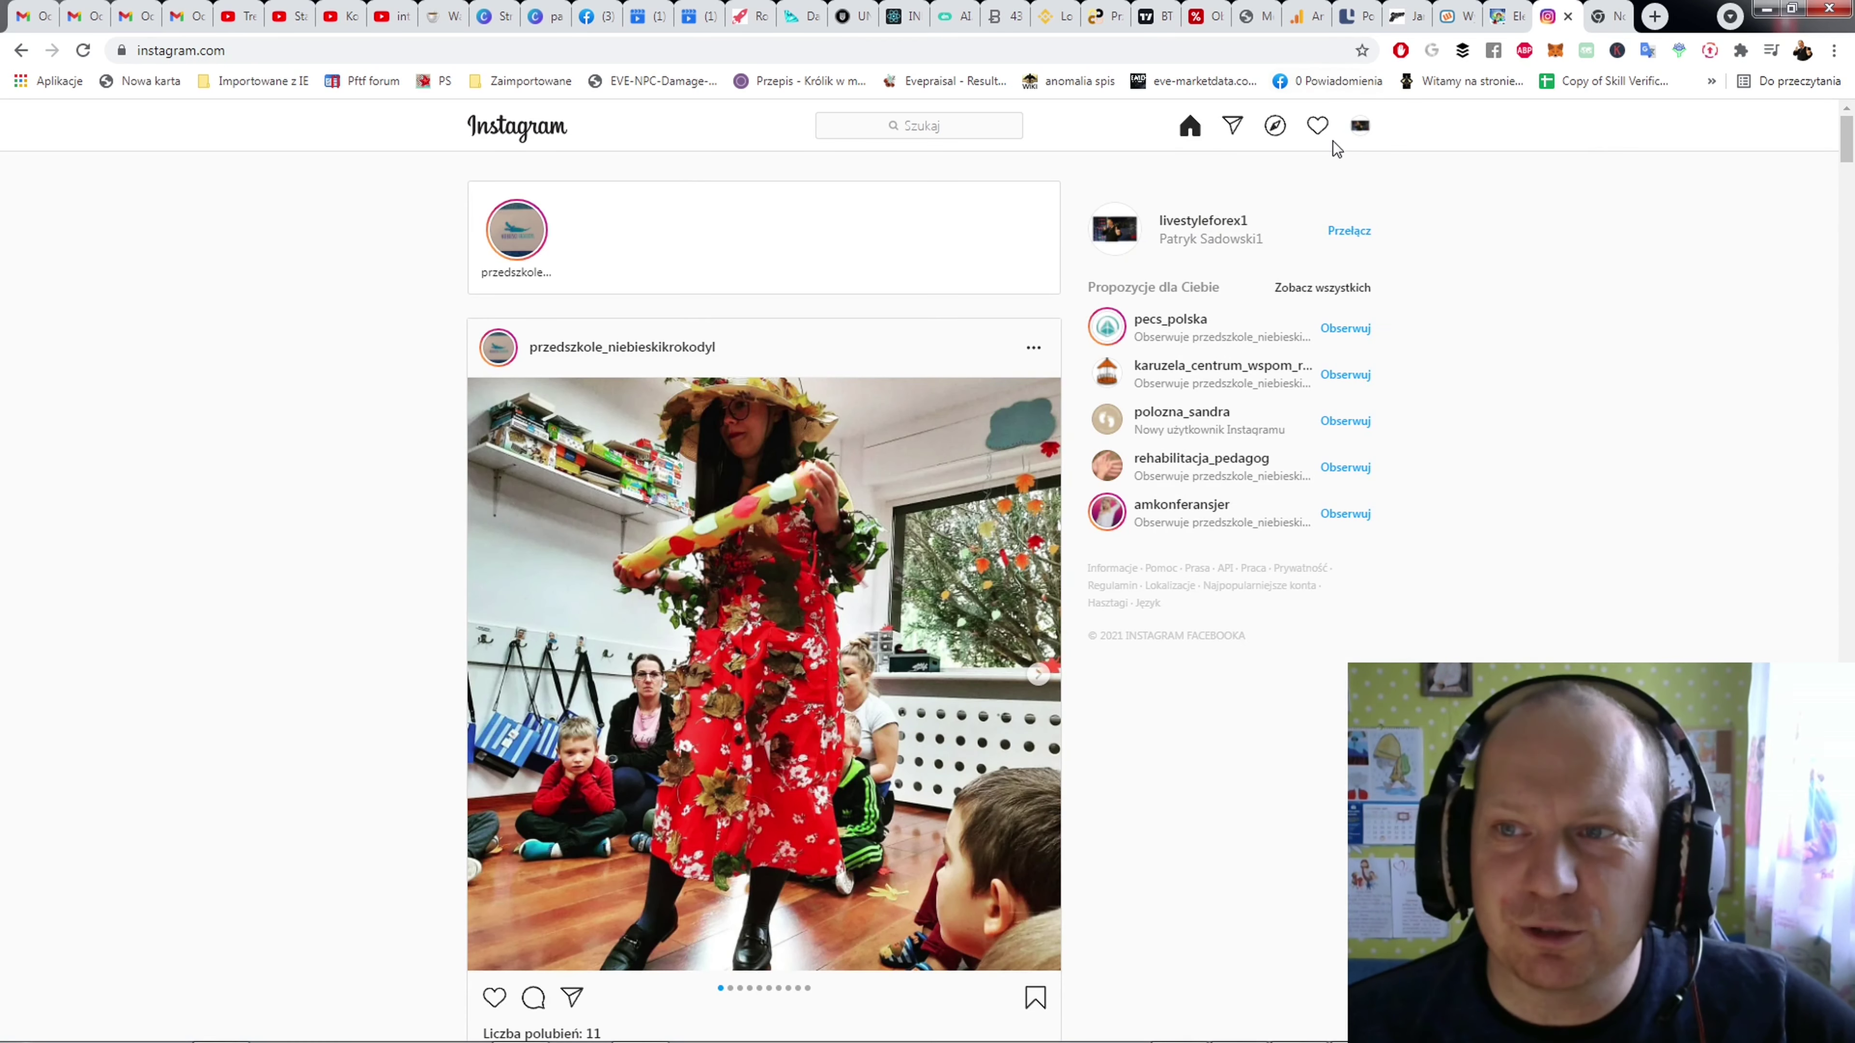
click(1360, 126)
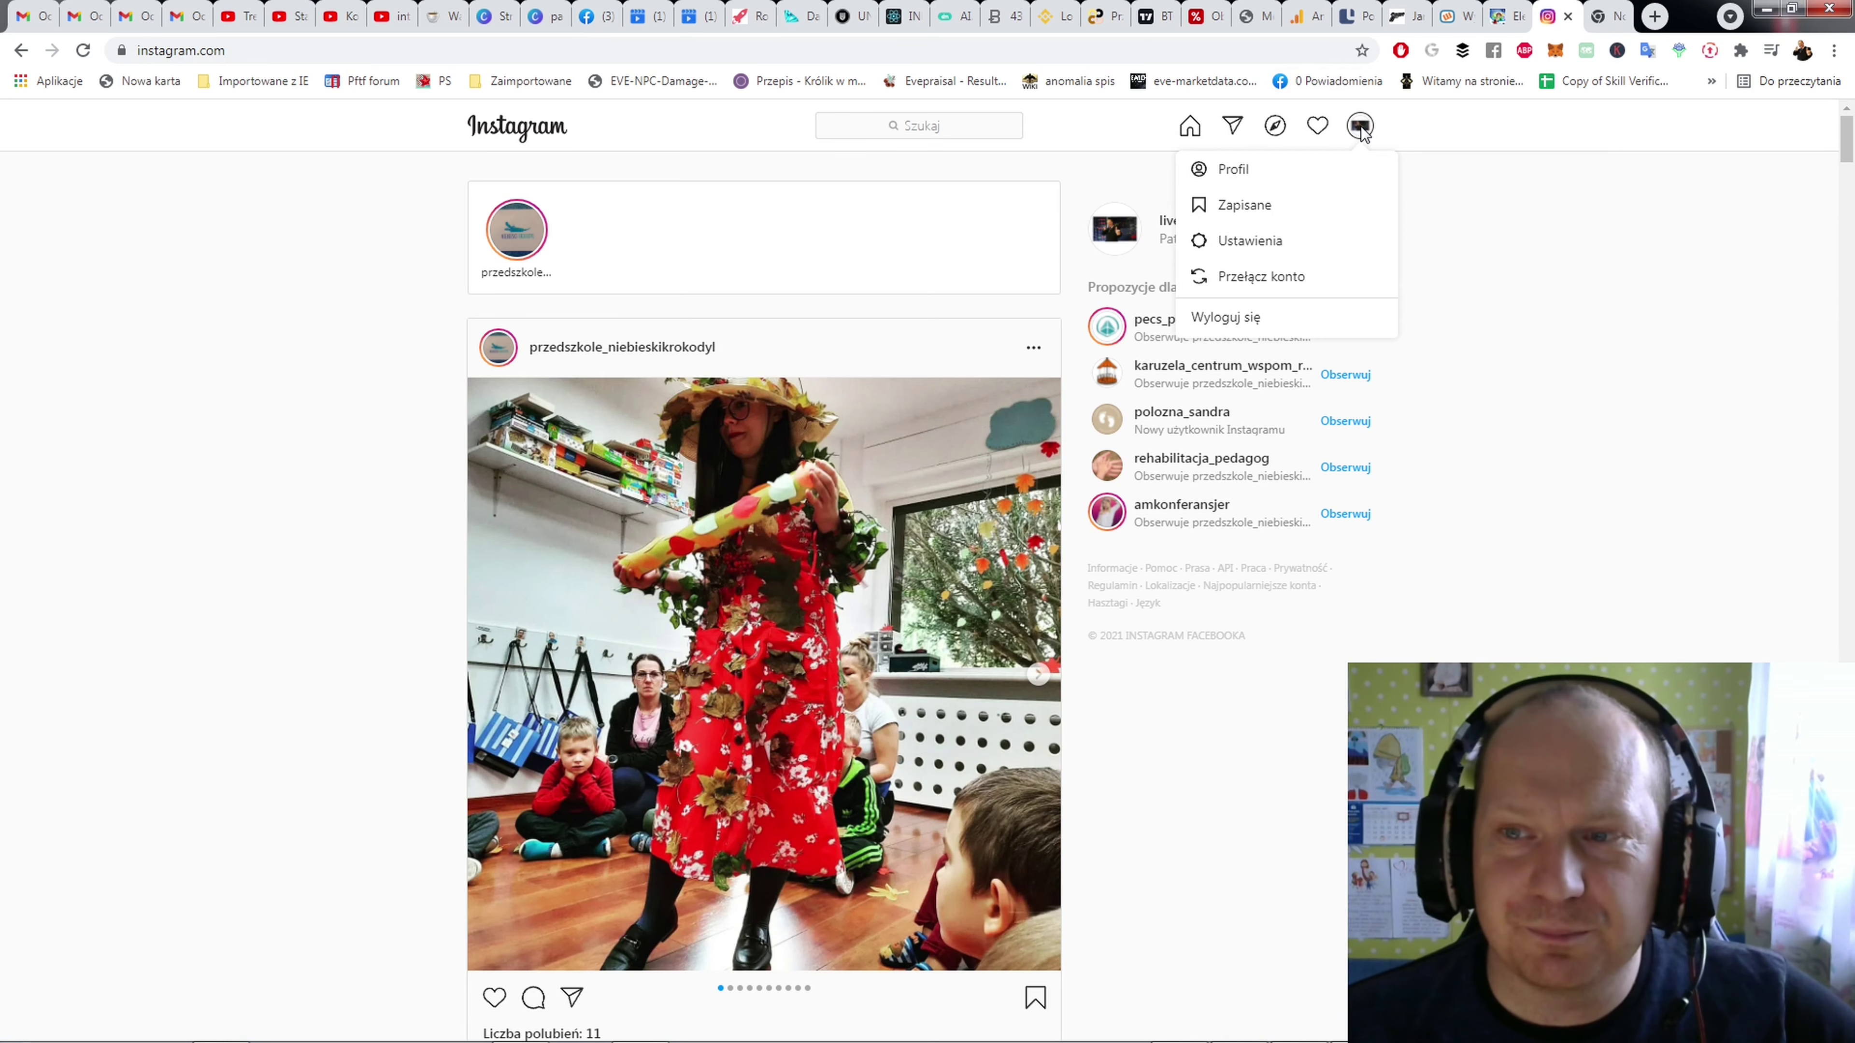
click(1275, 175)
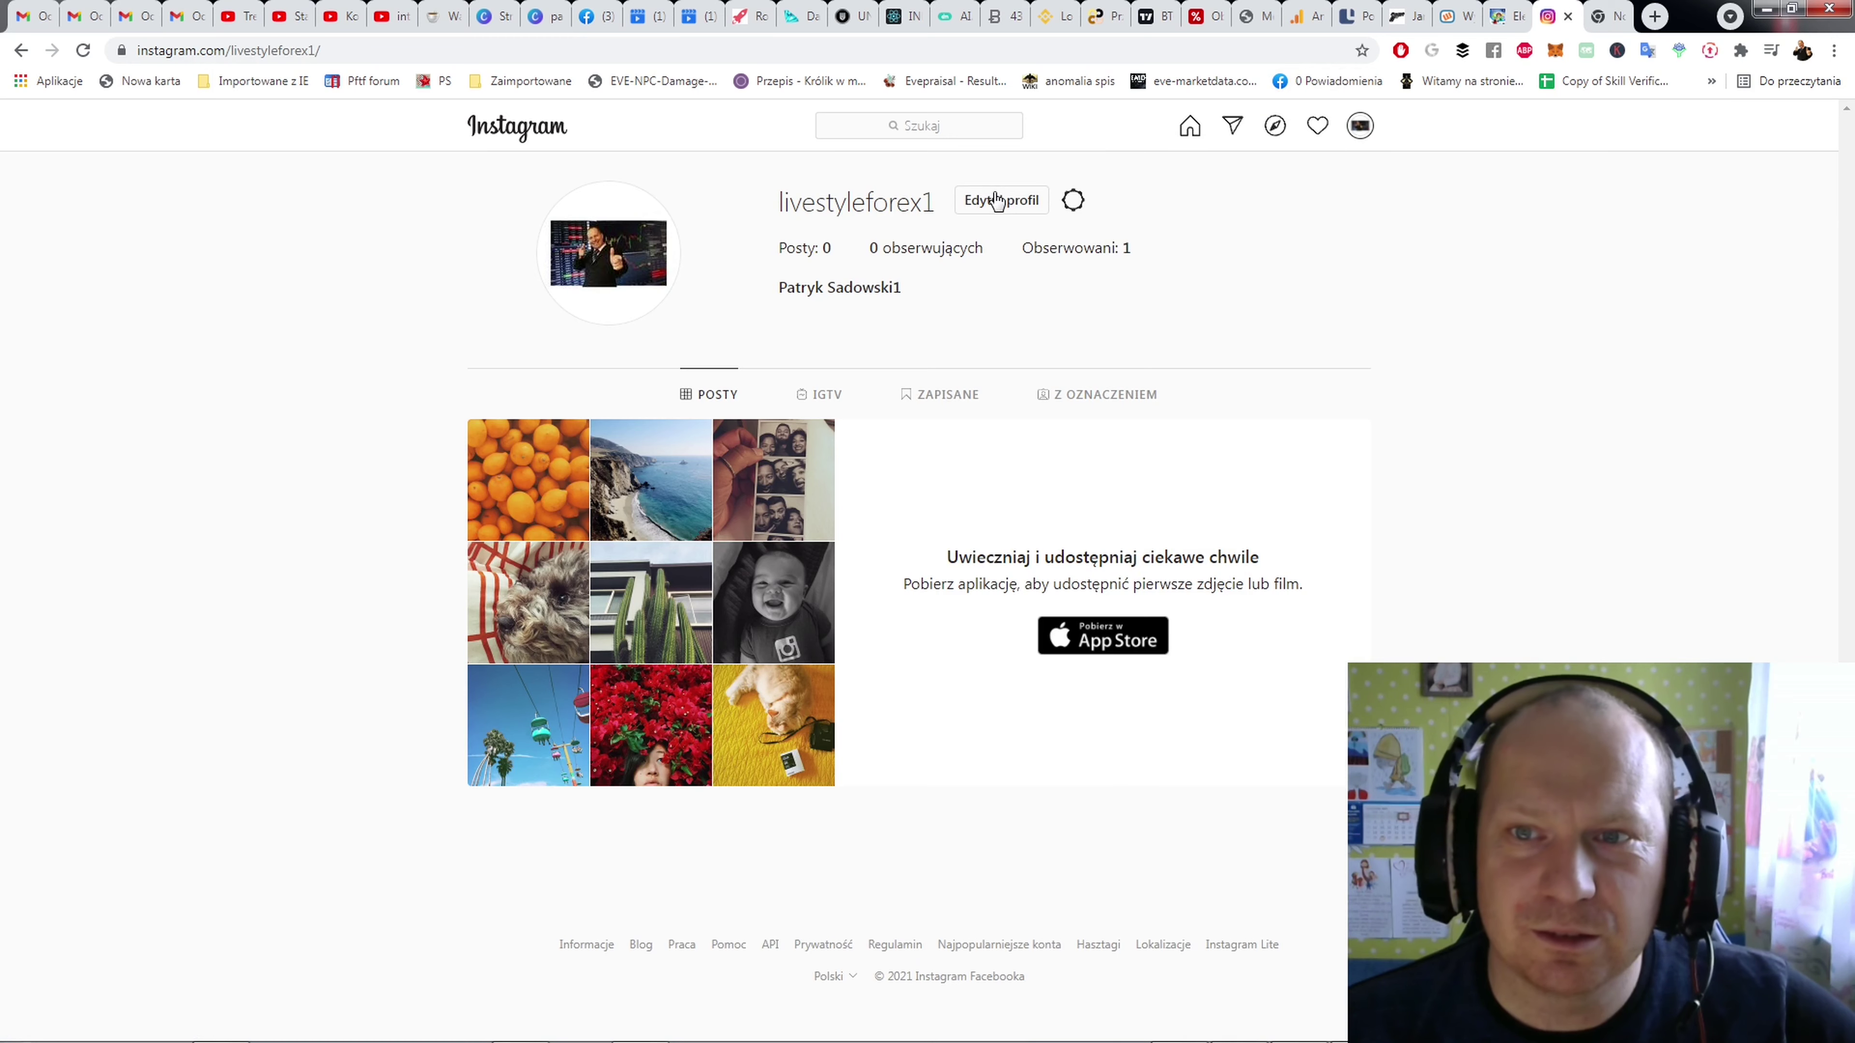
click(997, 201)
click(1030, 290)
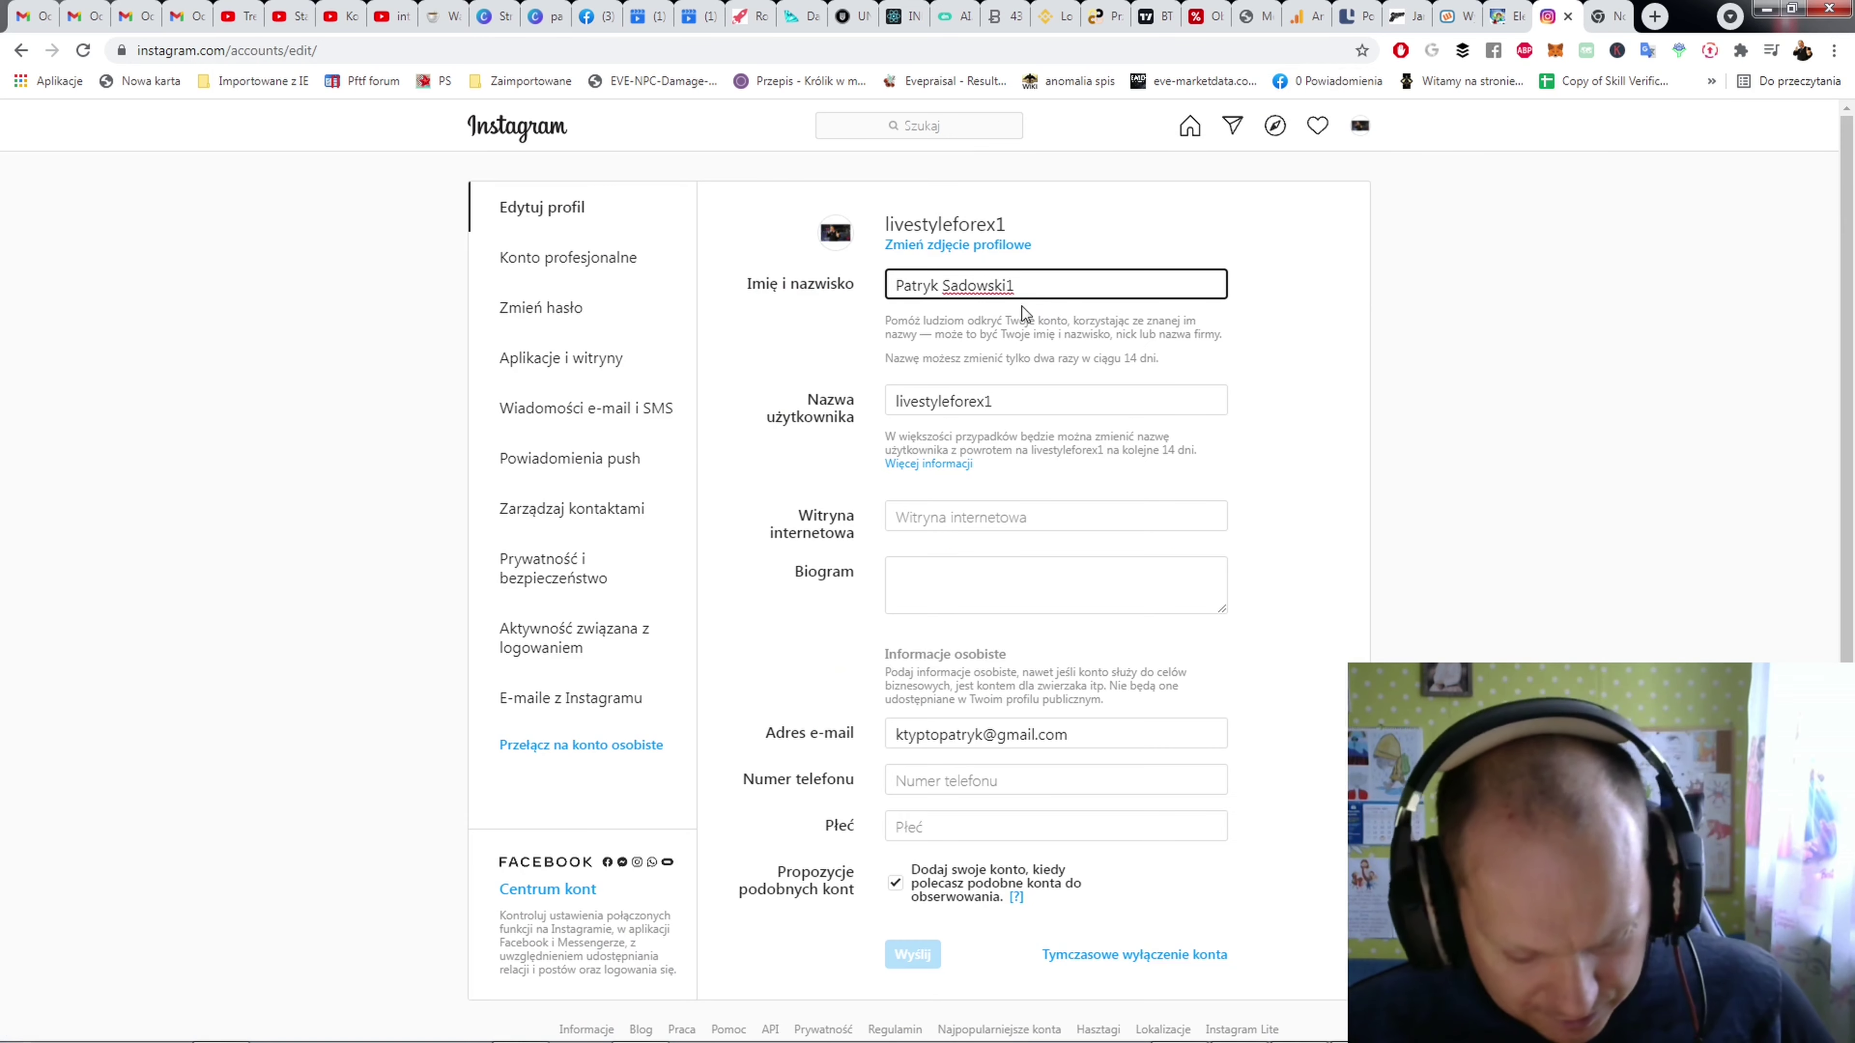
key(BackSpace)
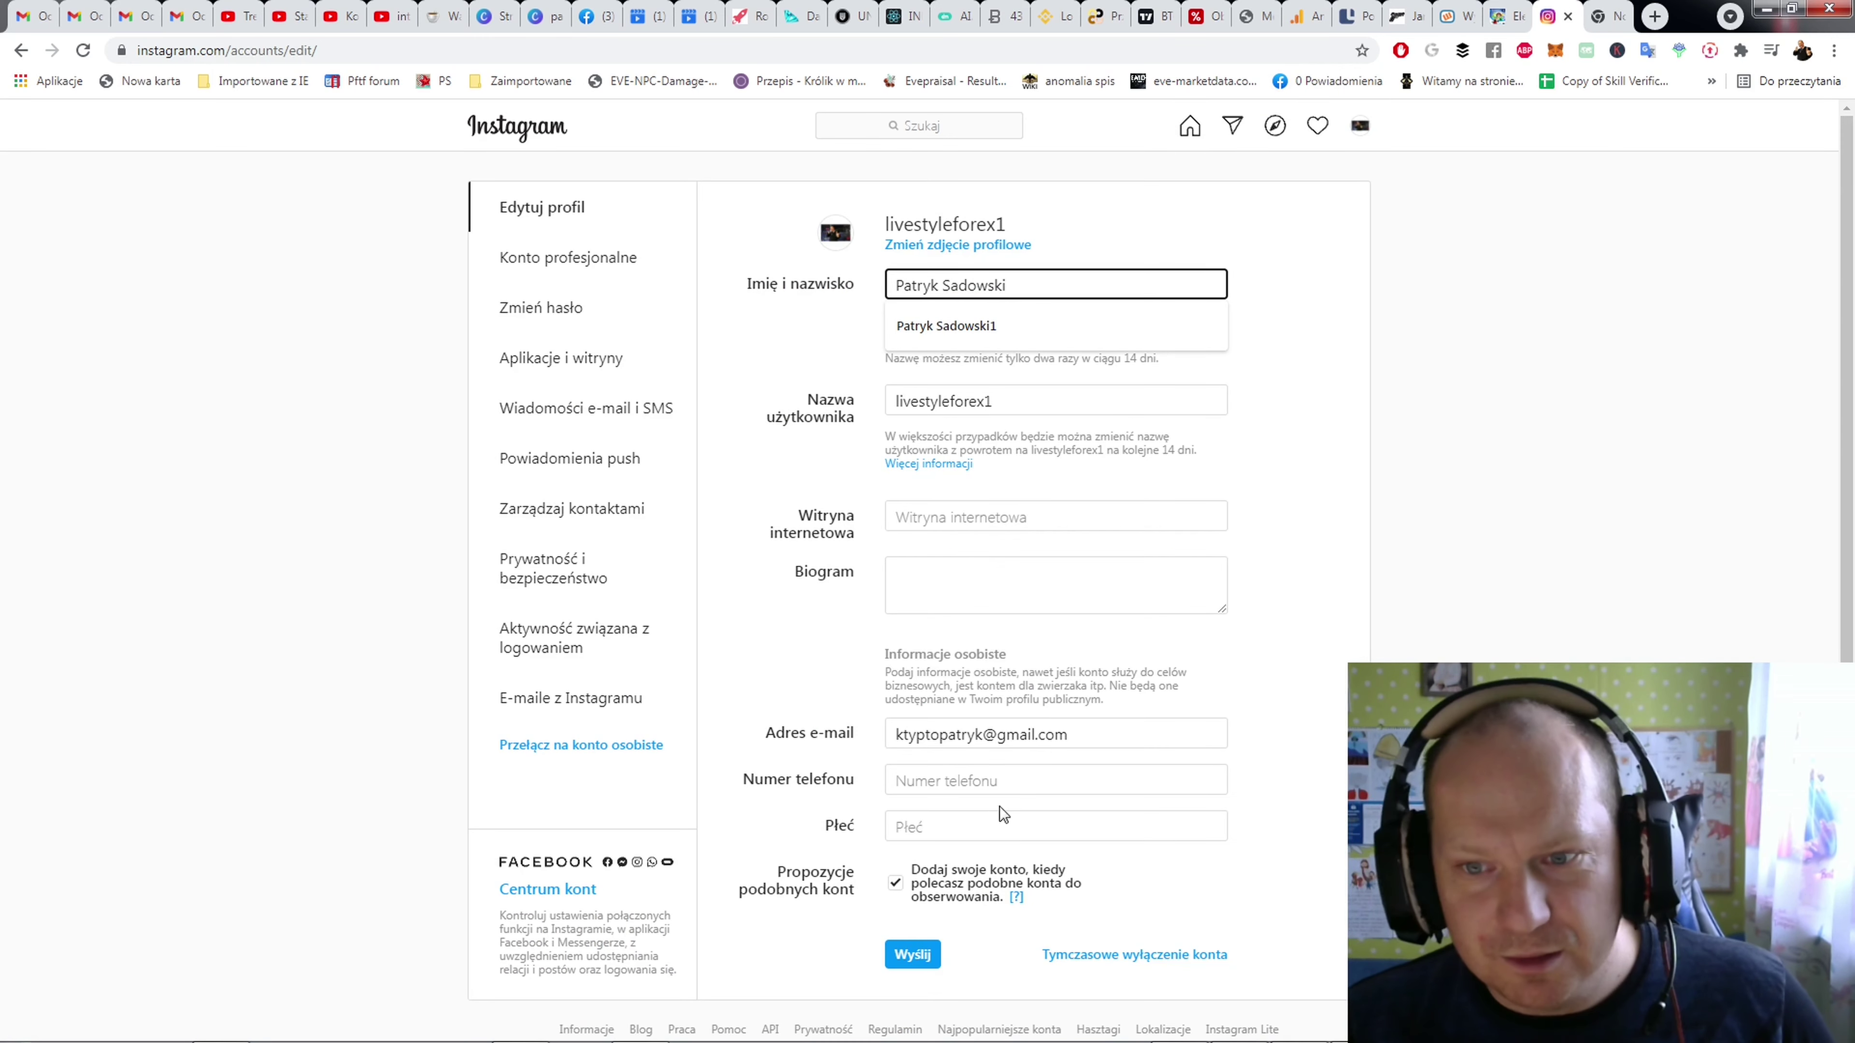
Step: Set the Instagram username back to livestyleforex and save the profile
scroll(992, 827, down, 1)
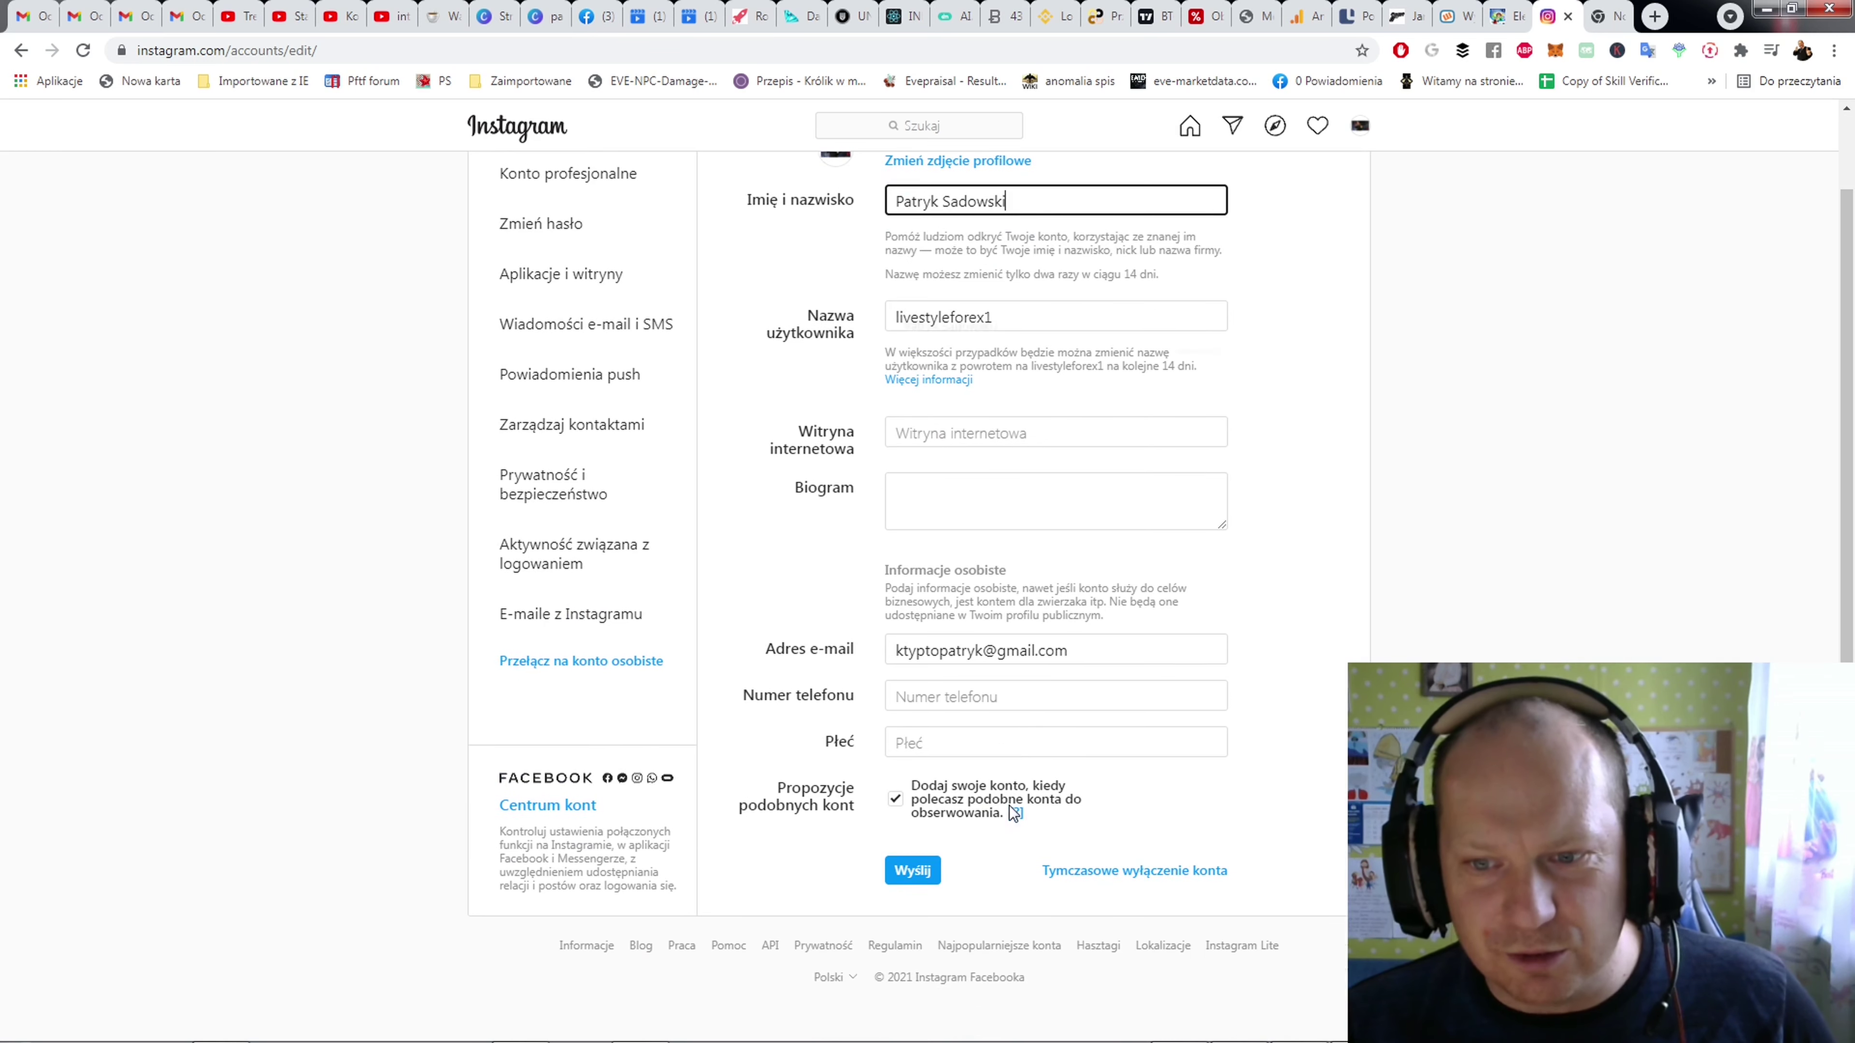
scroll(1041, 646, up, 1)
click(1007, 394)
key(BackSpace)
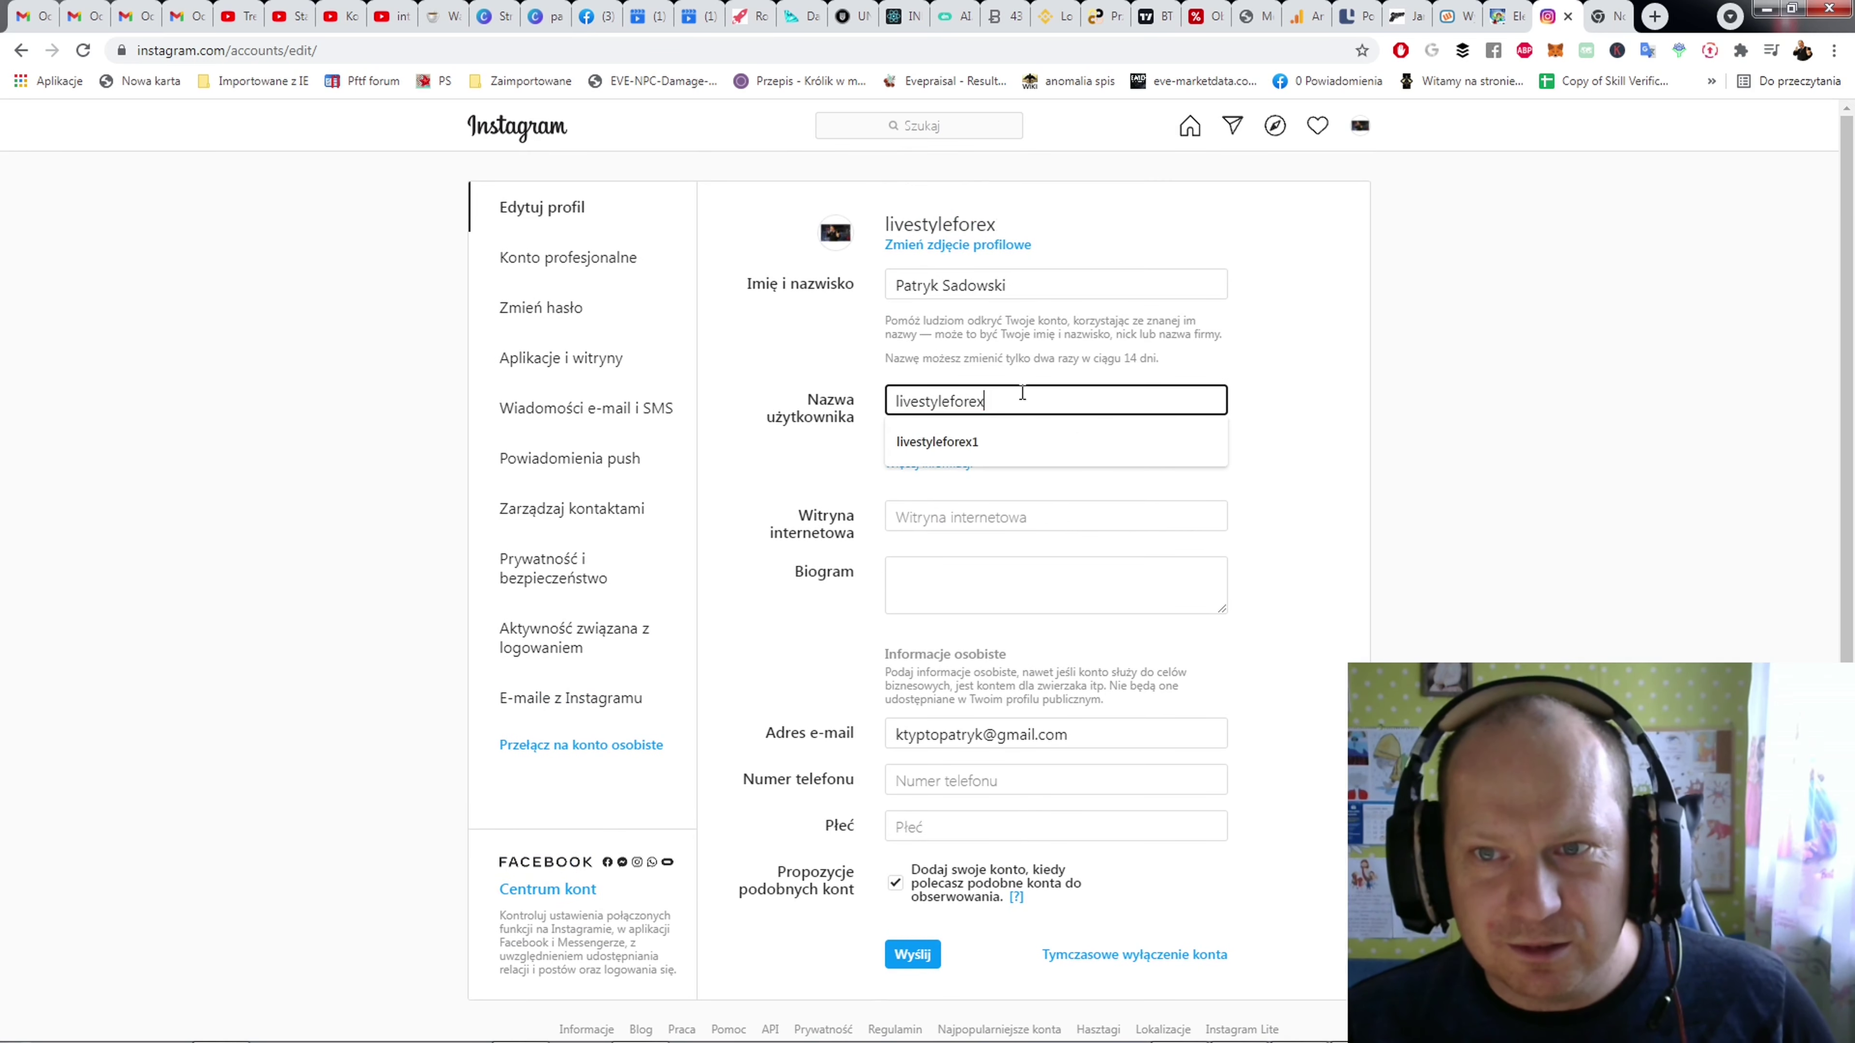
key(Return)
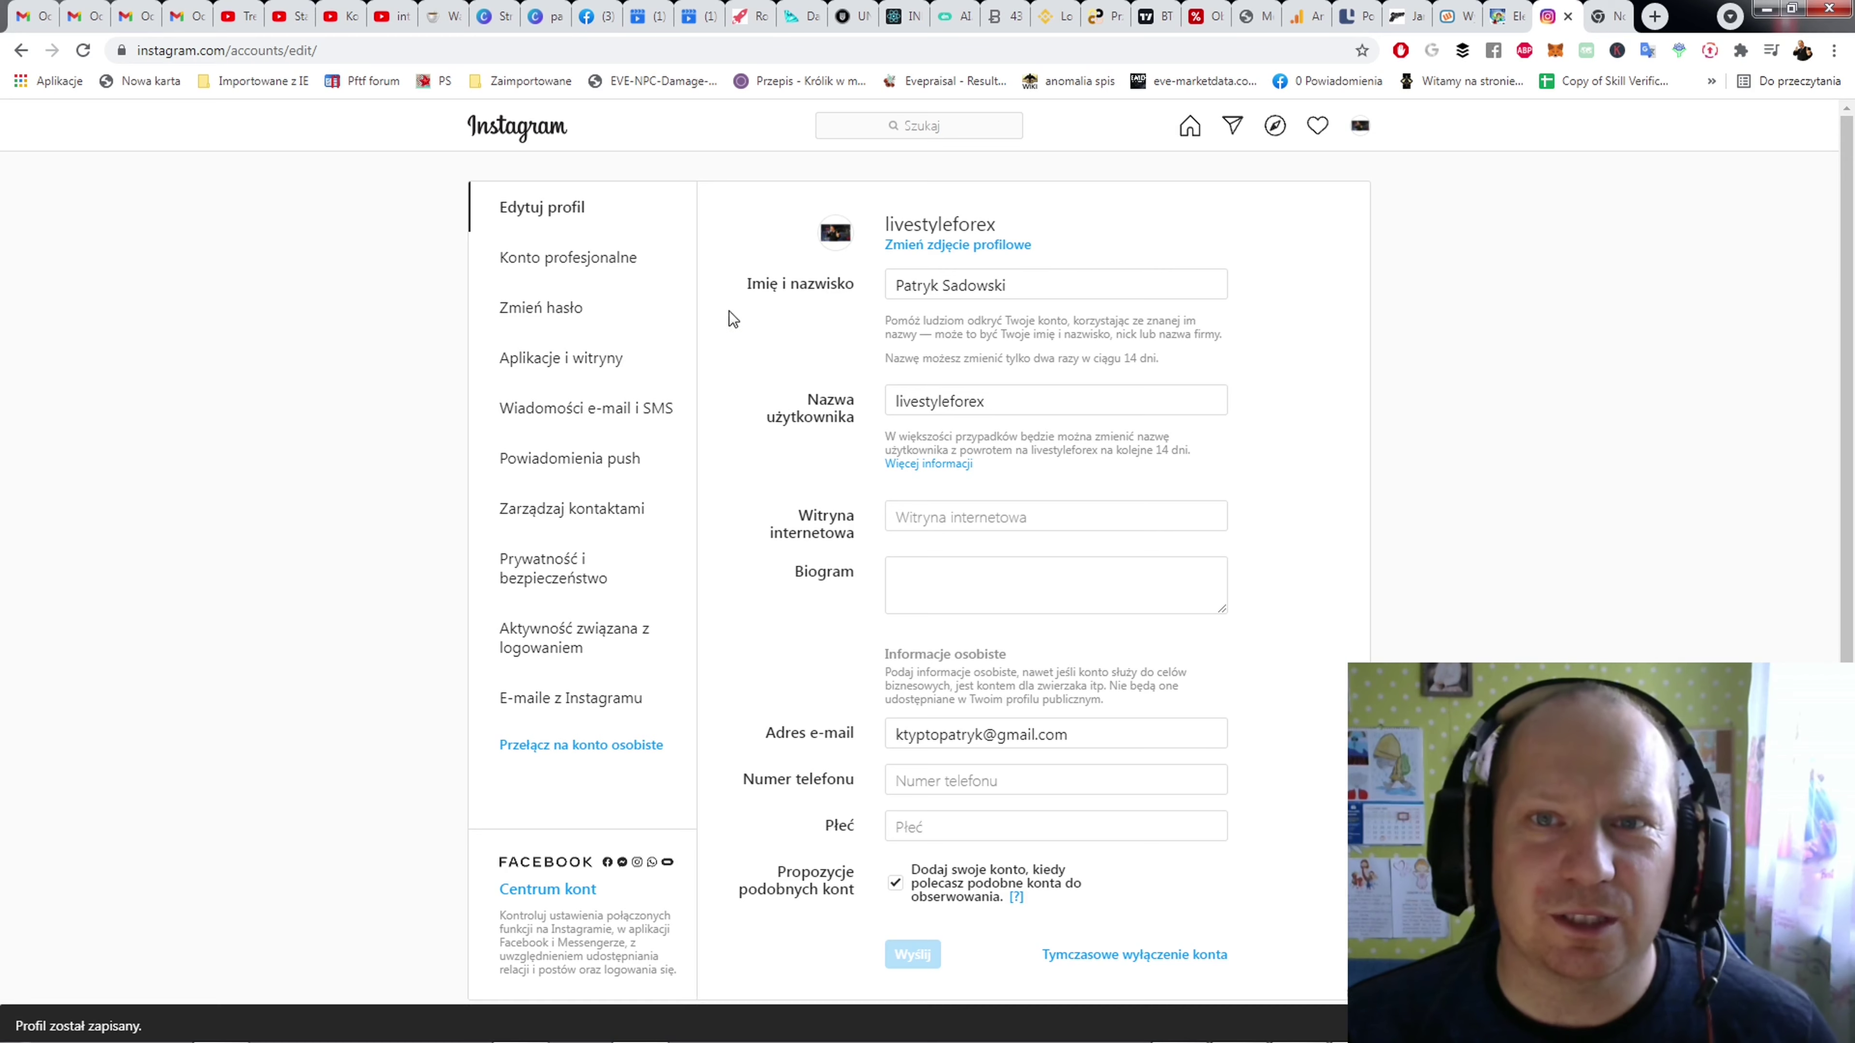
Step: Return to Creator Studio and limit the displayed Instagram profiles to livestyleforex only
click(593, 16)
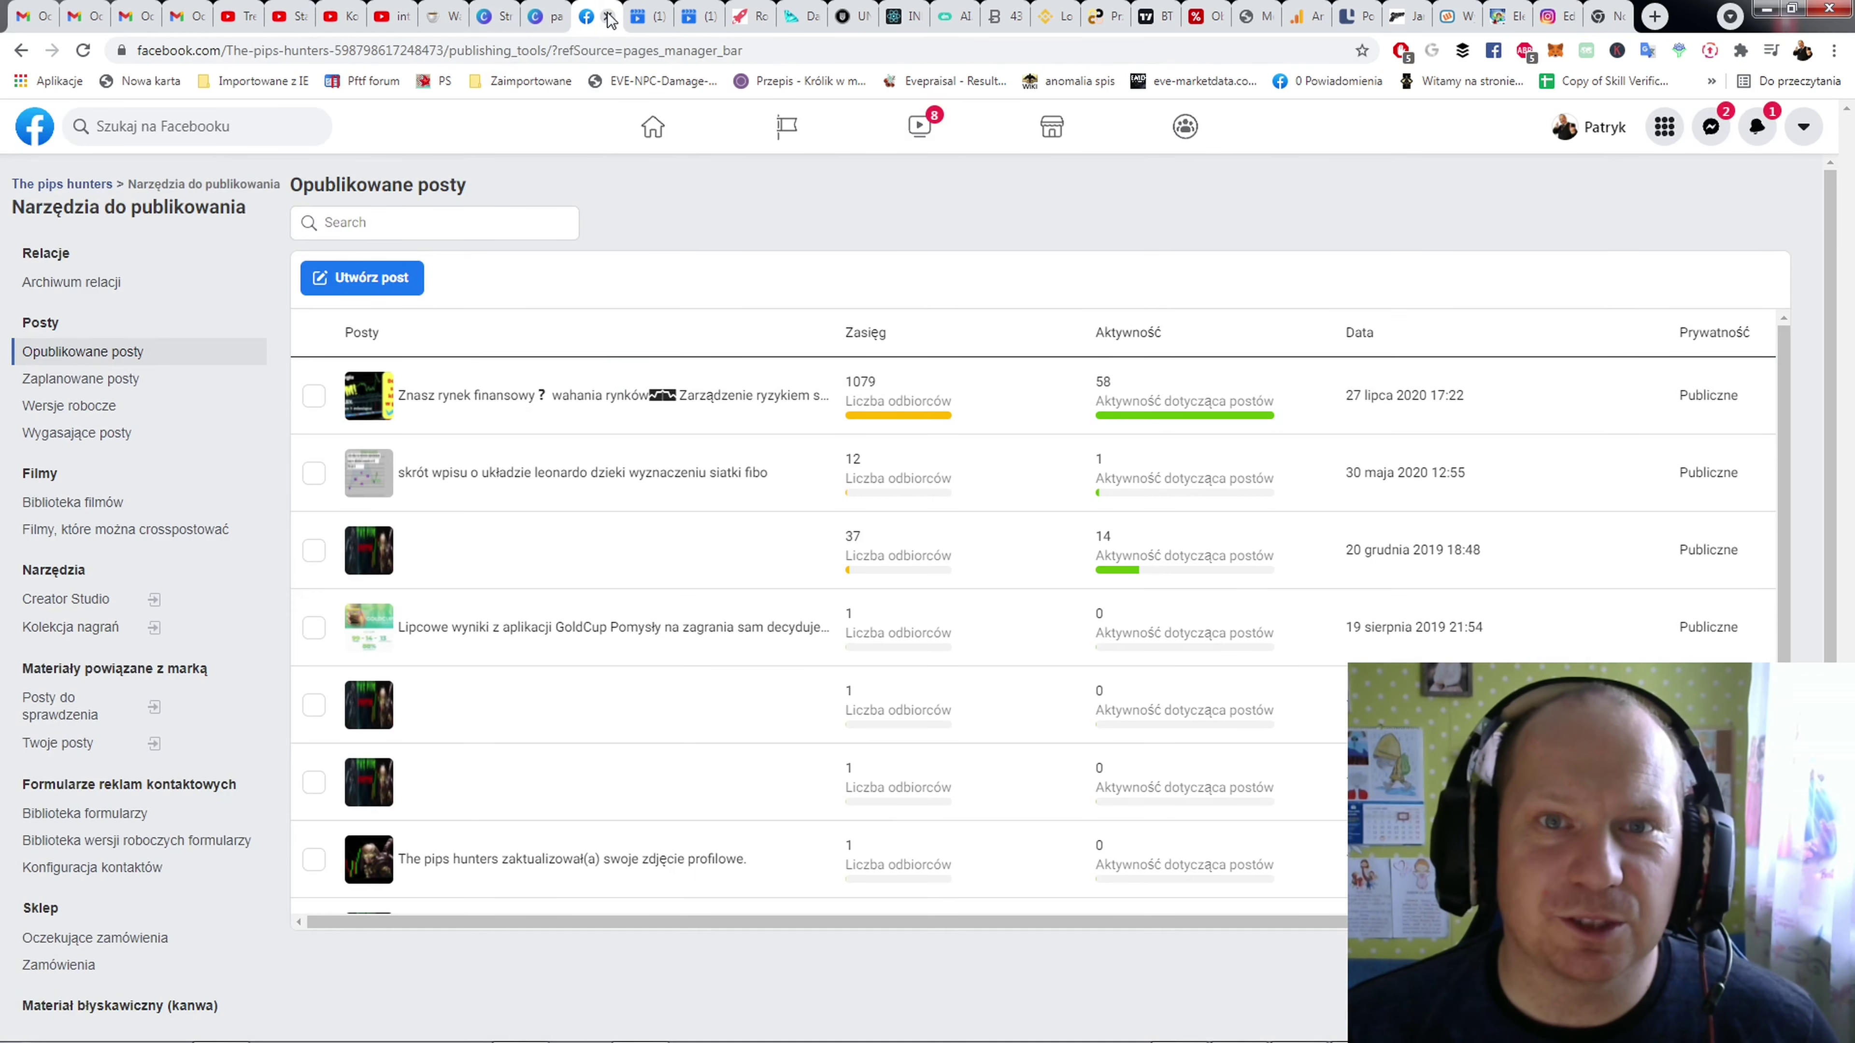
click(646, 13)
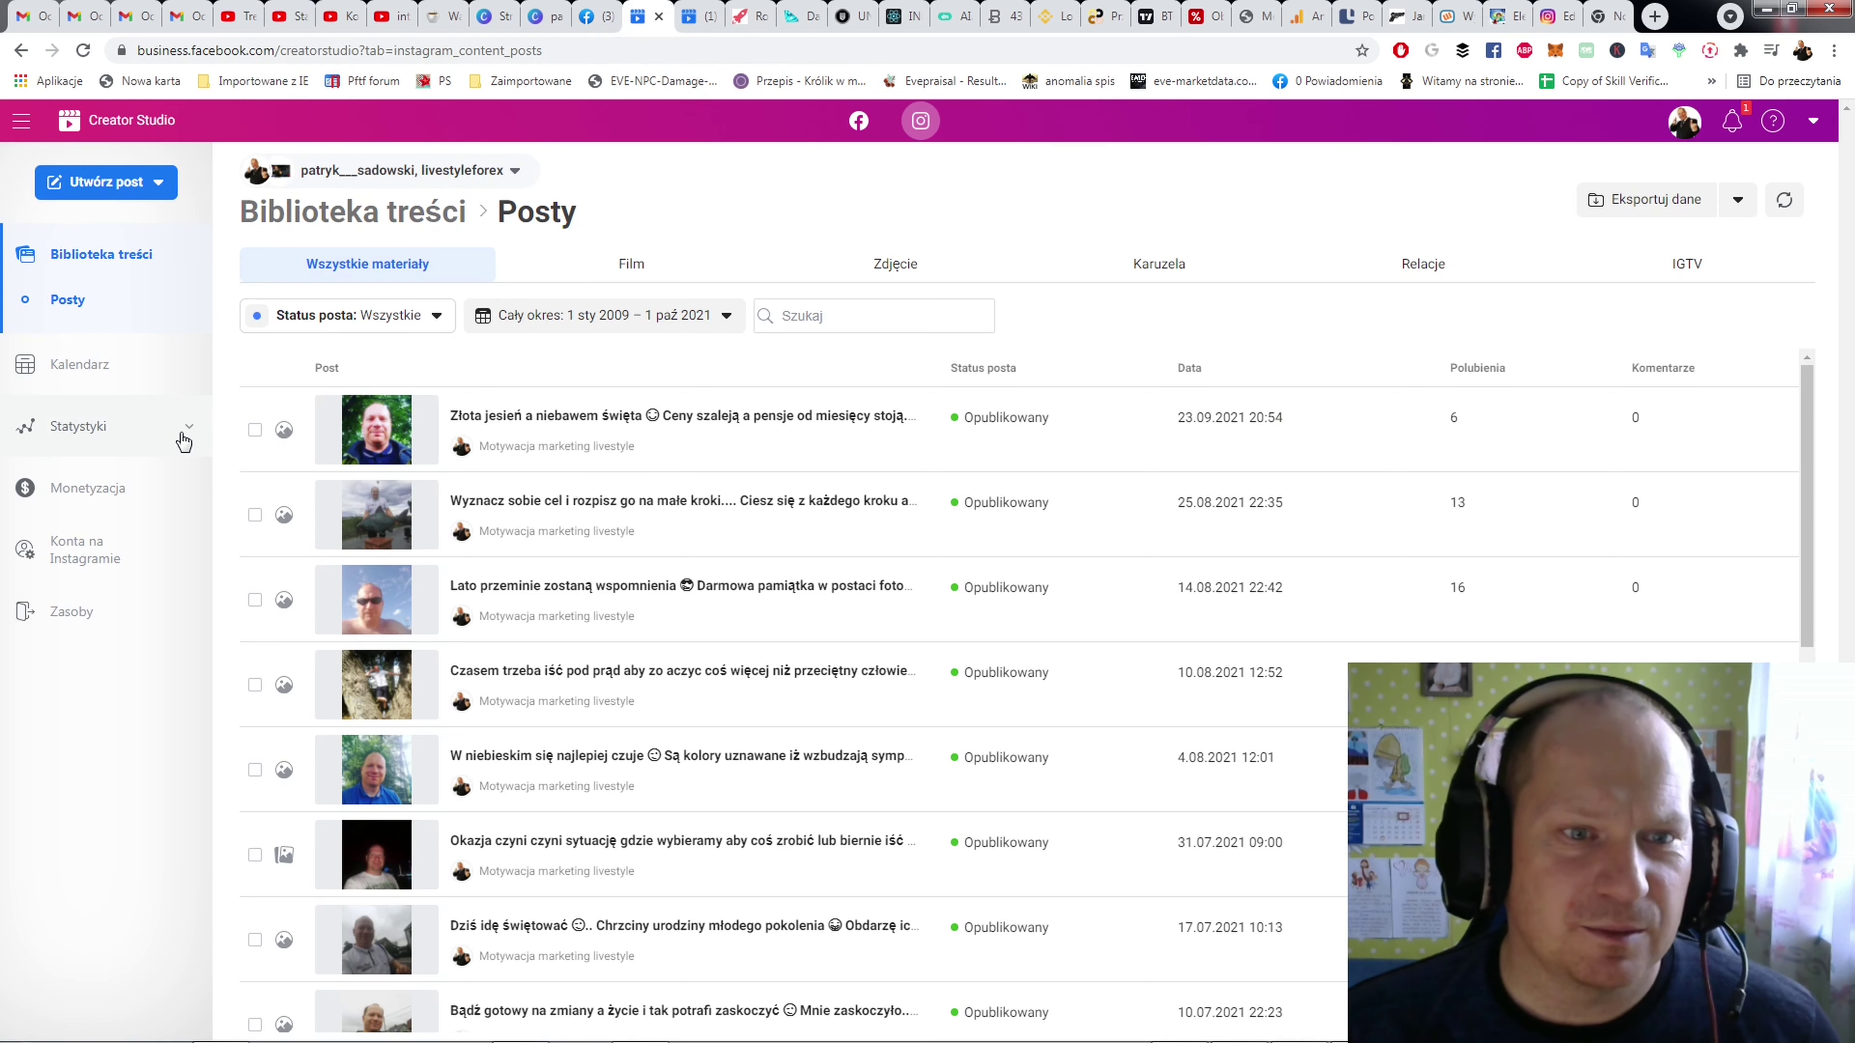
click(84, 549)
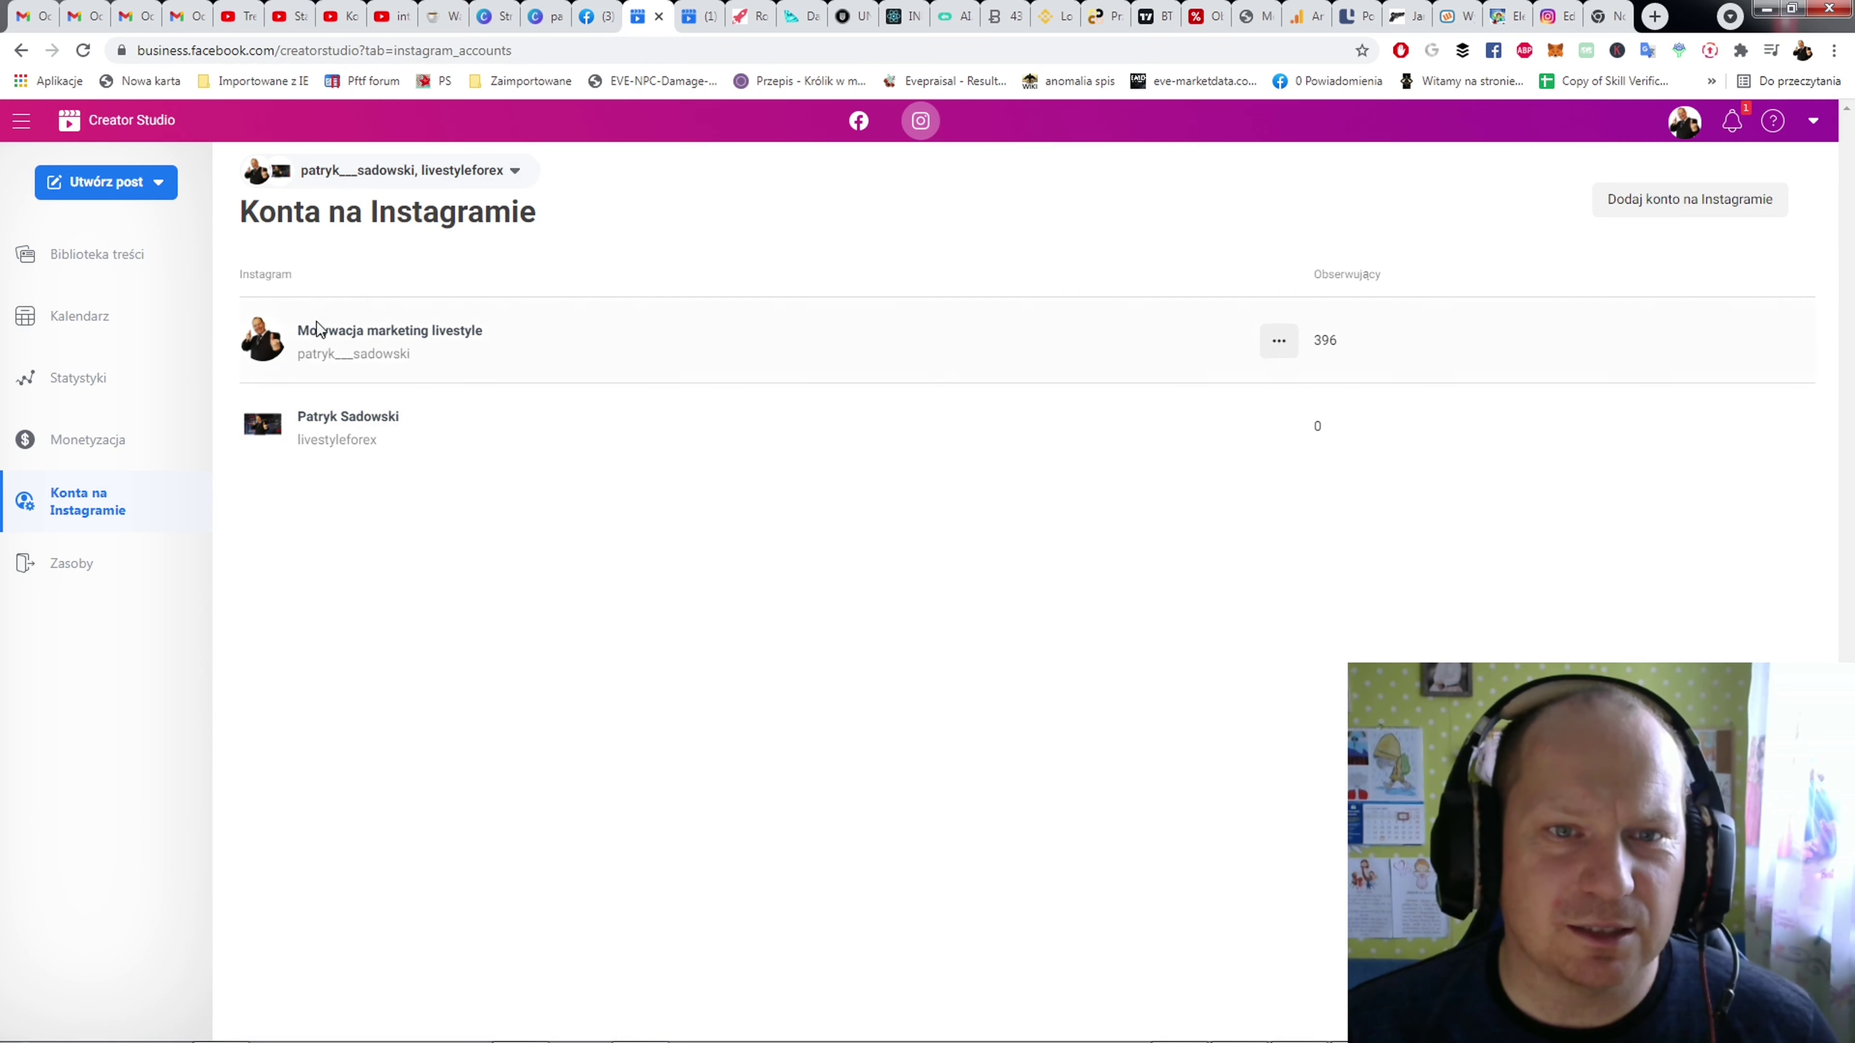
click(514, 170)
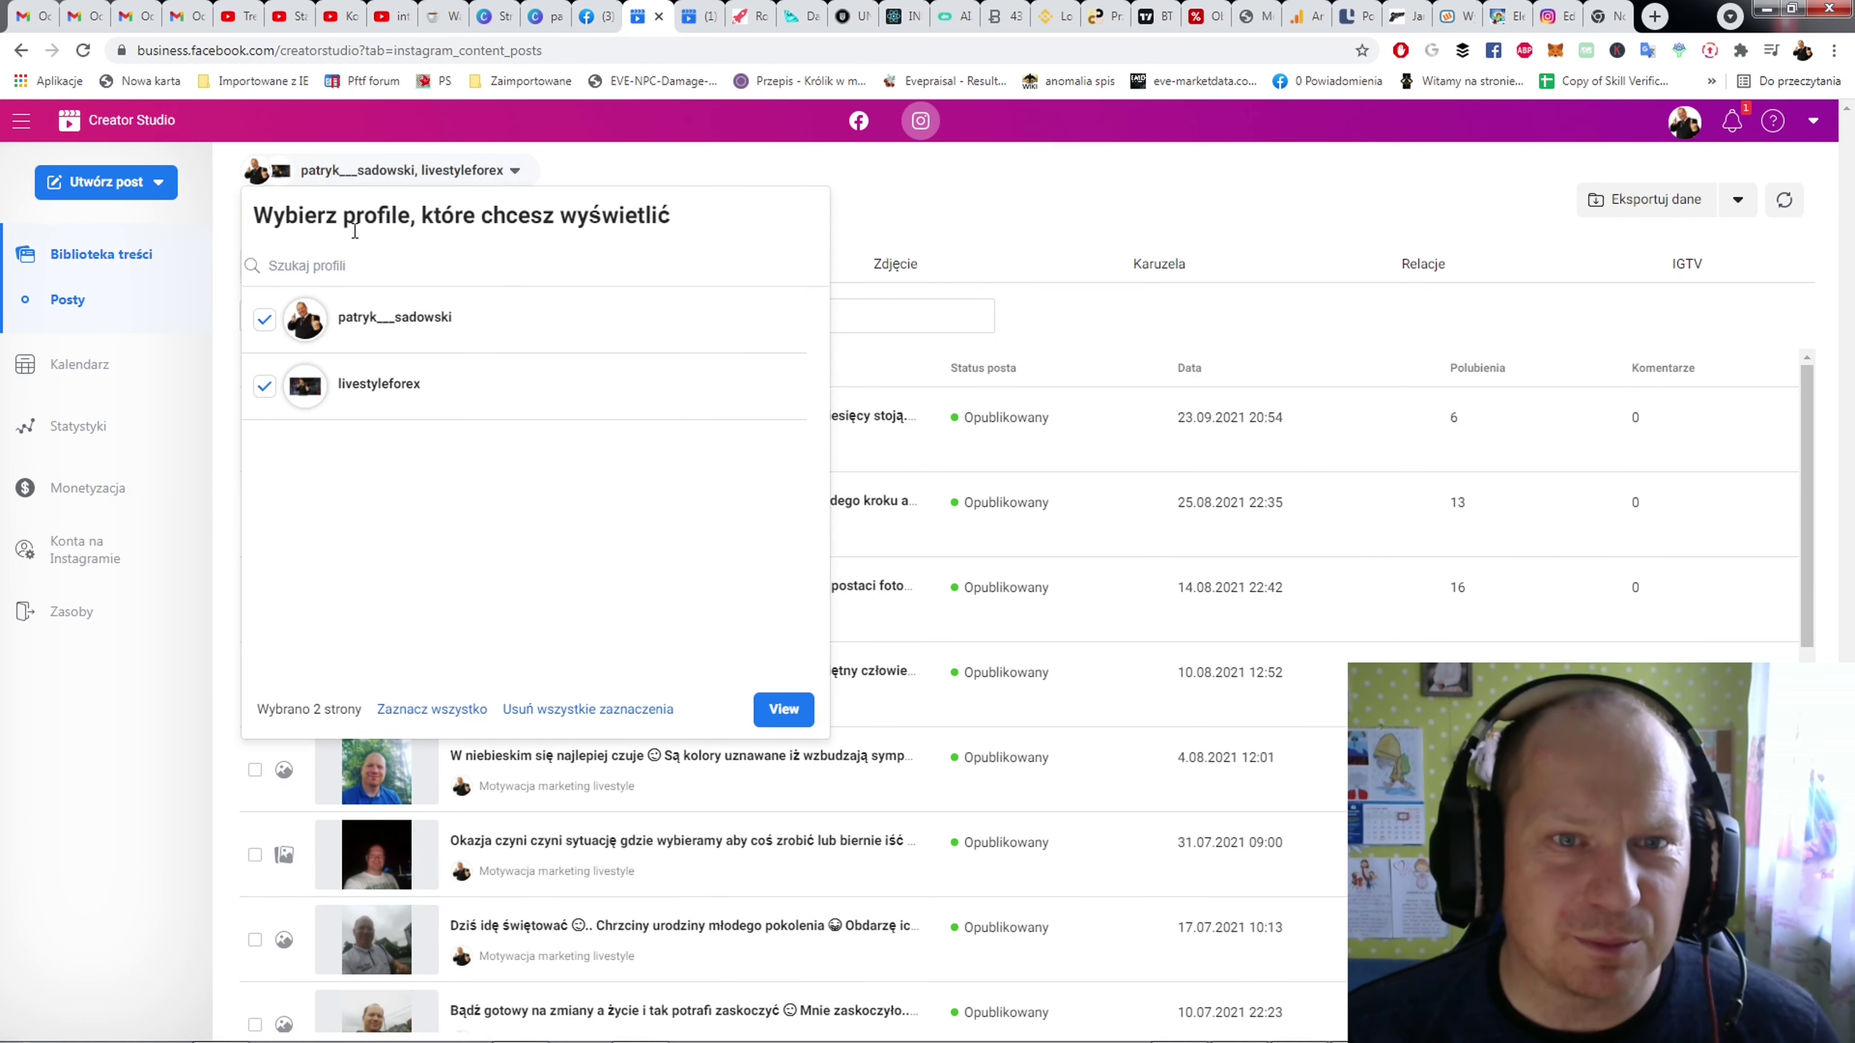
click(265, 322)
click(785, 712)
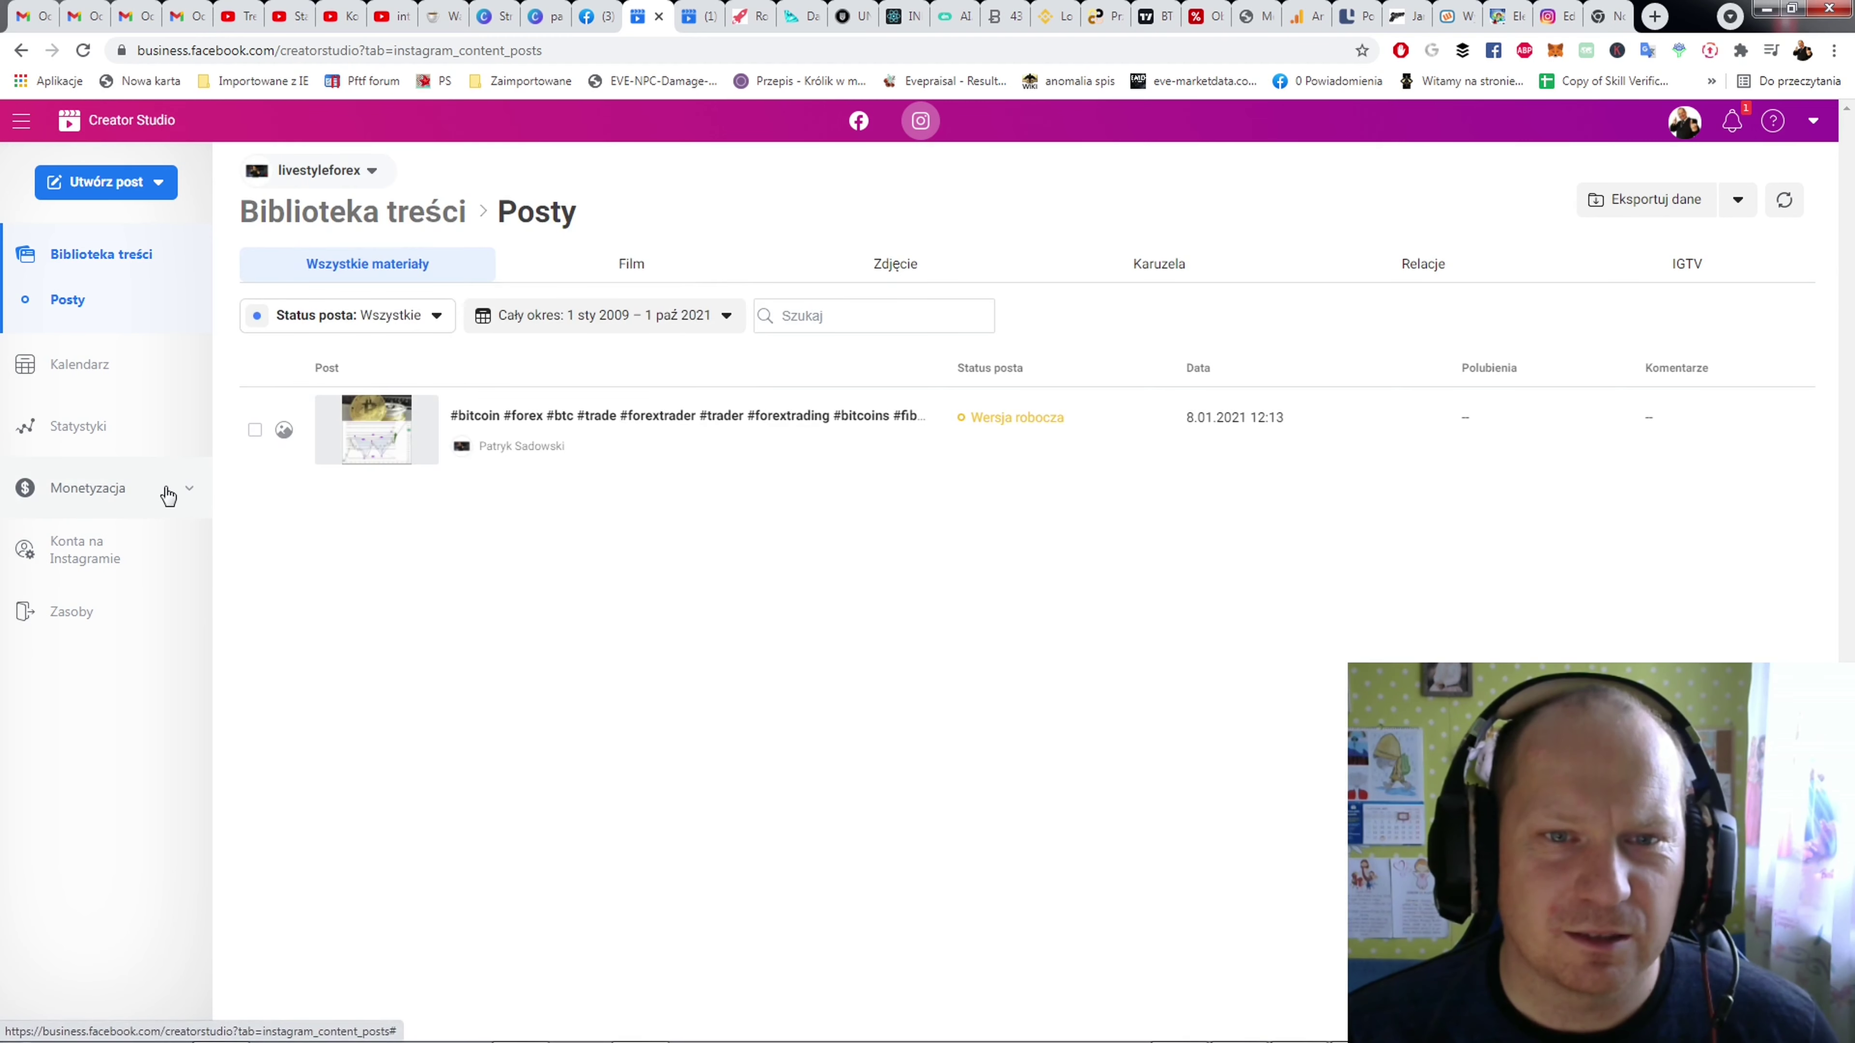
Step: Remove the livestyleforex account from Creator Studio's Instagram accounts, confirm the removal, and dismiss the calendar tip
click(84, 552)
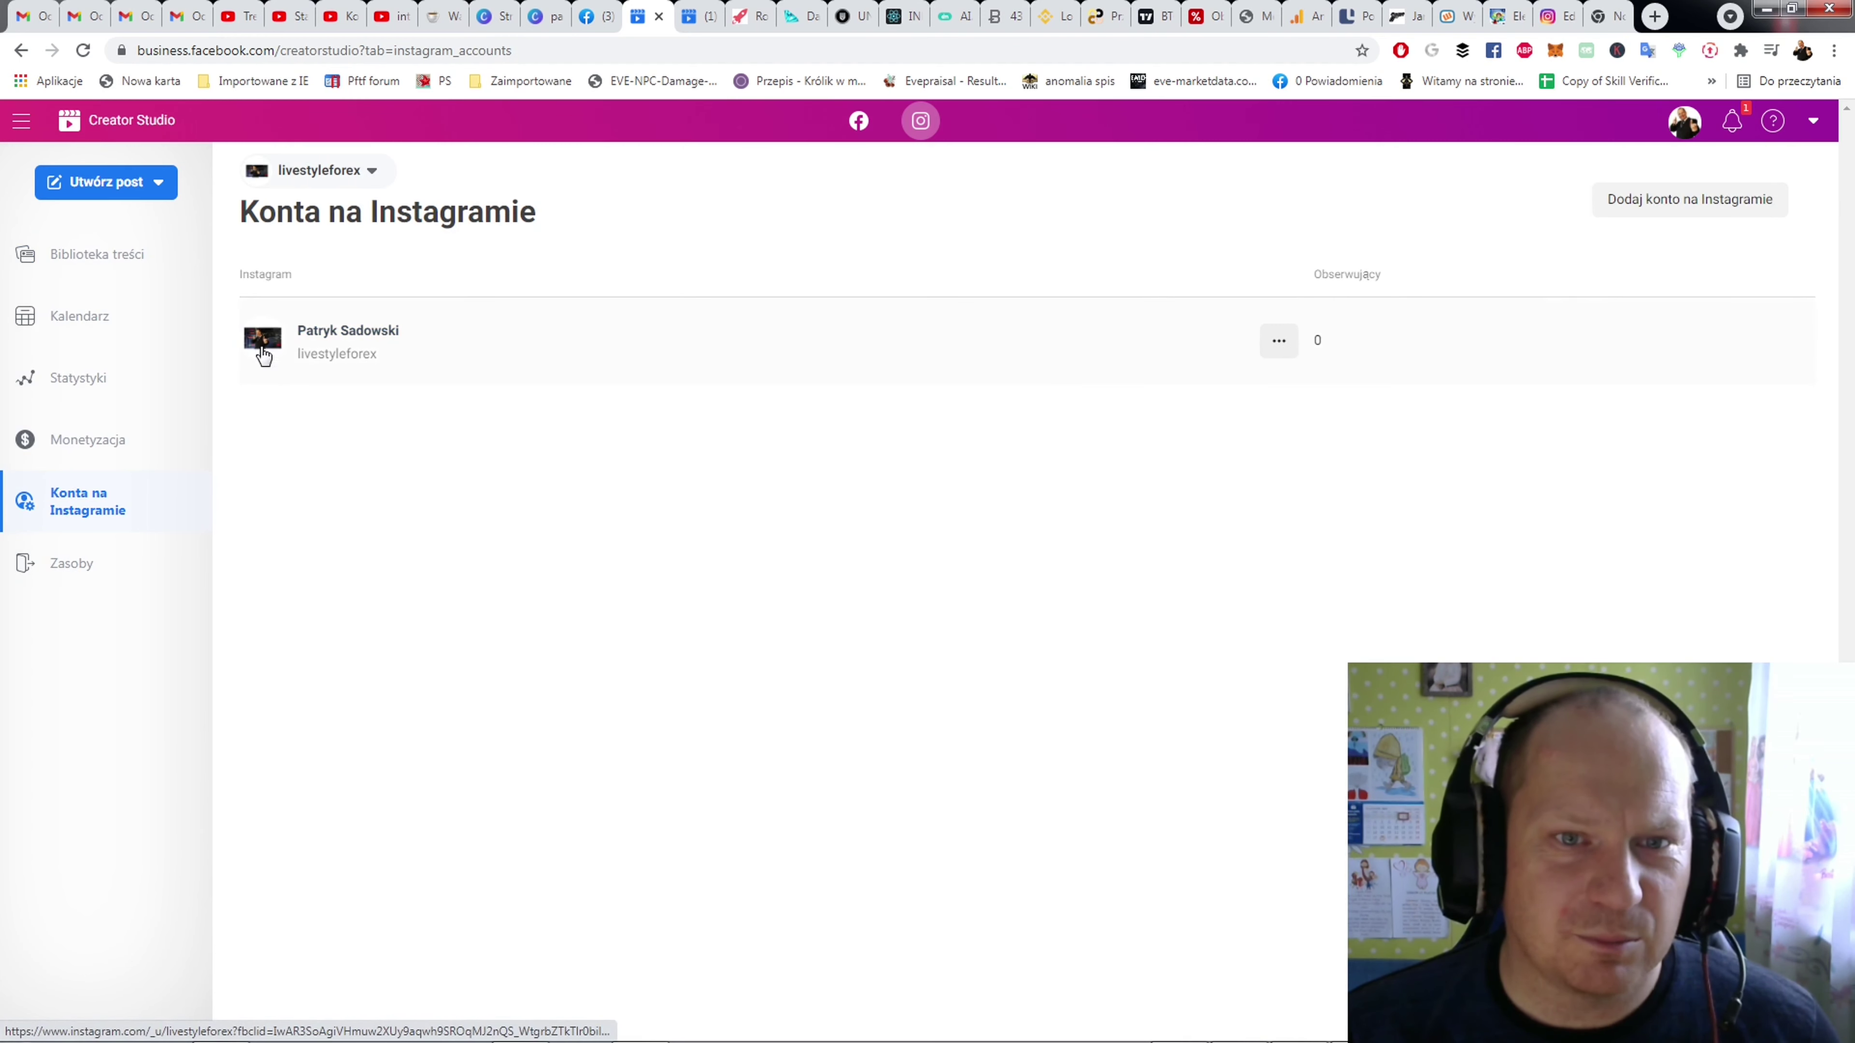
click(1279, 342)
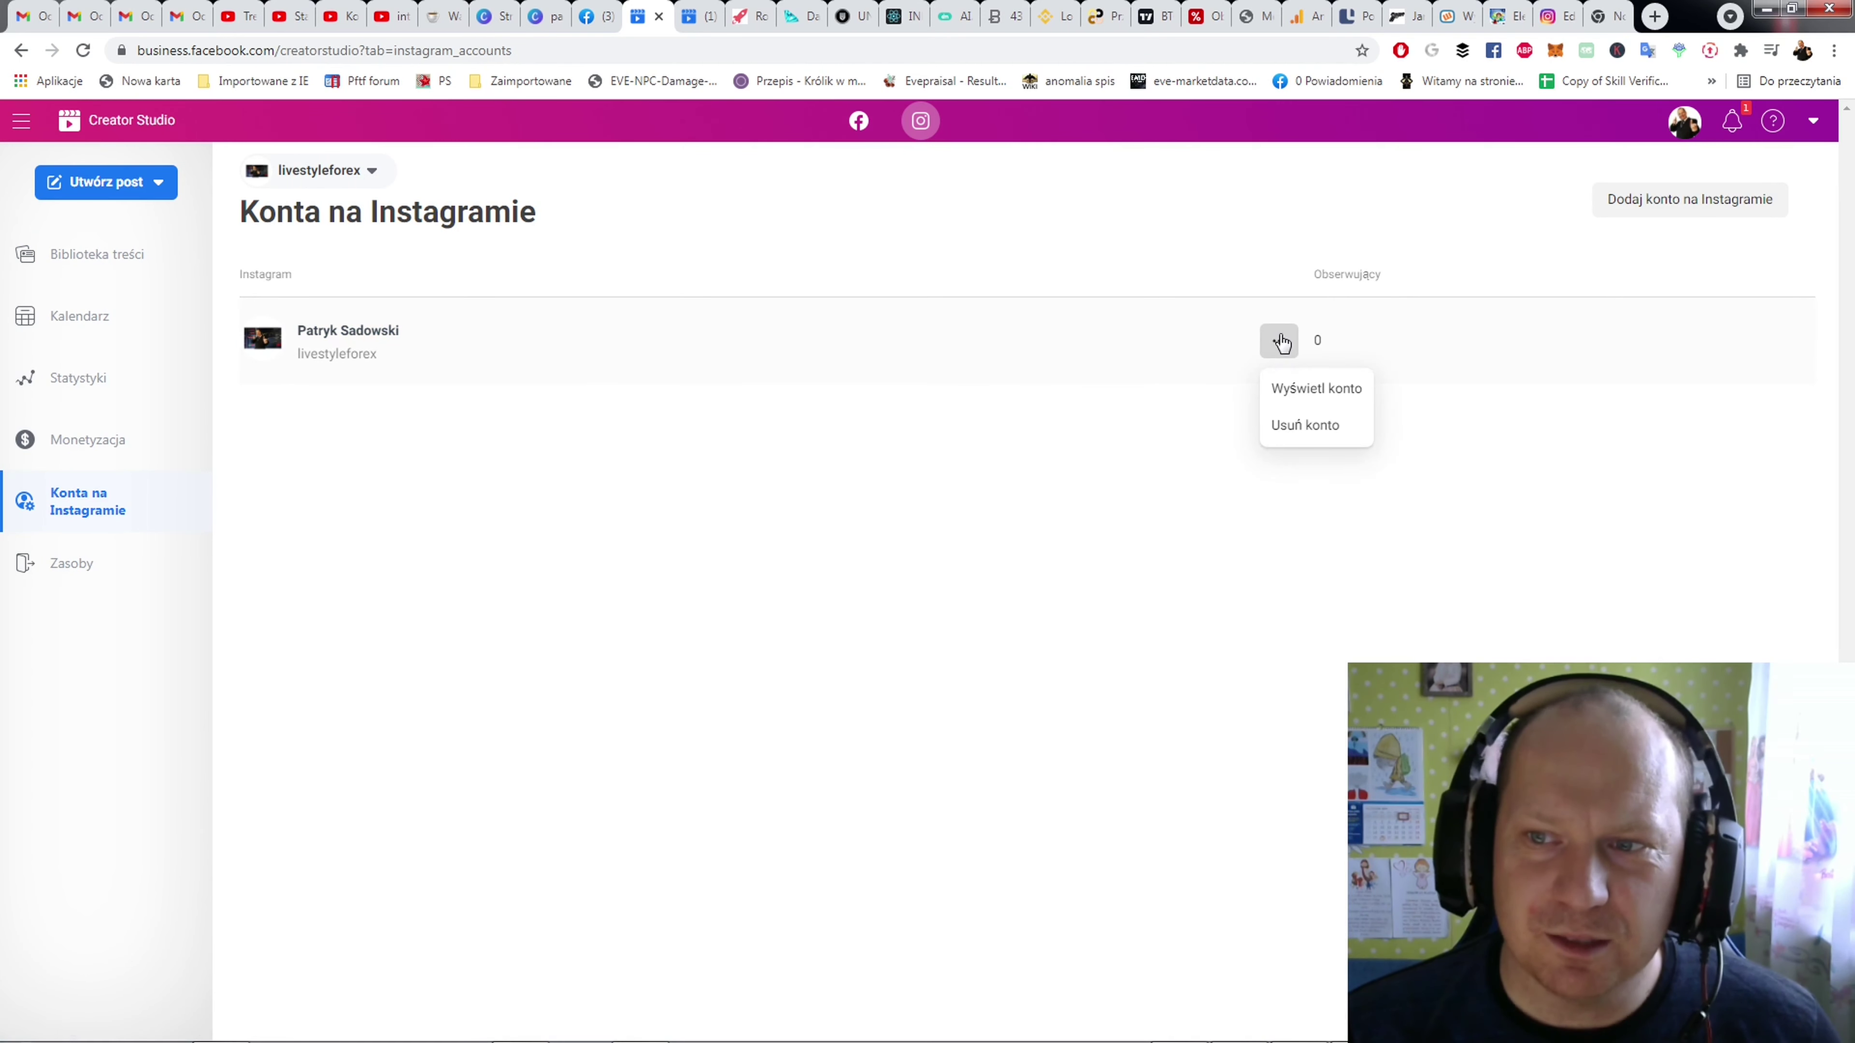
click(1267, 357)
click(1279, 342)
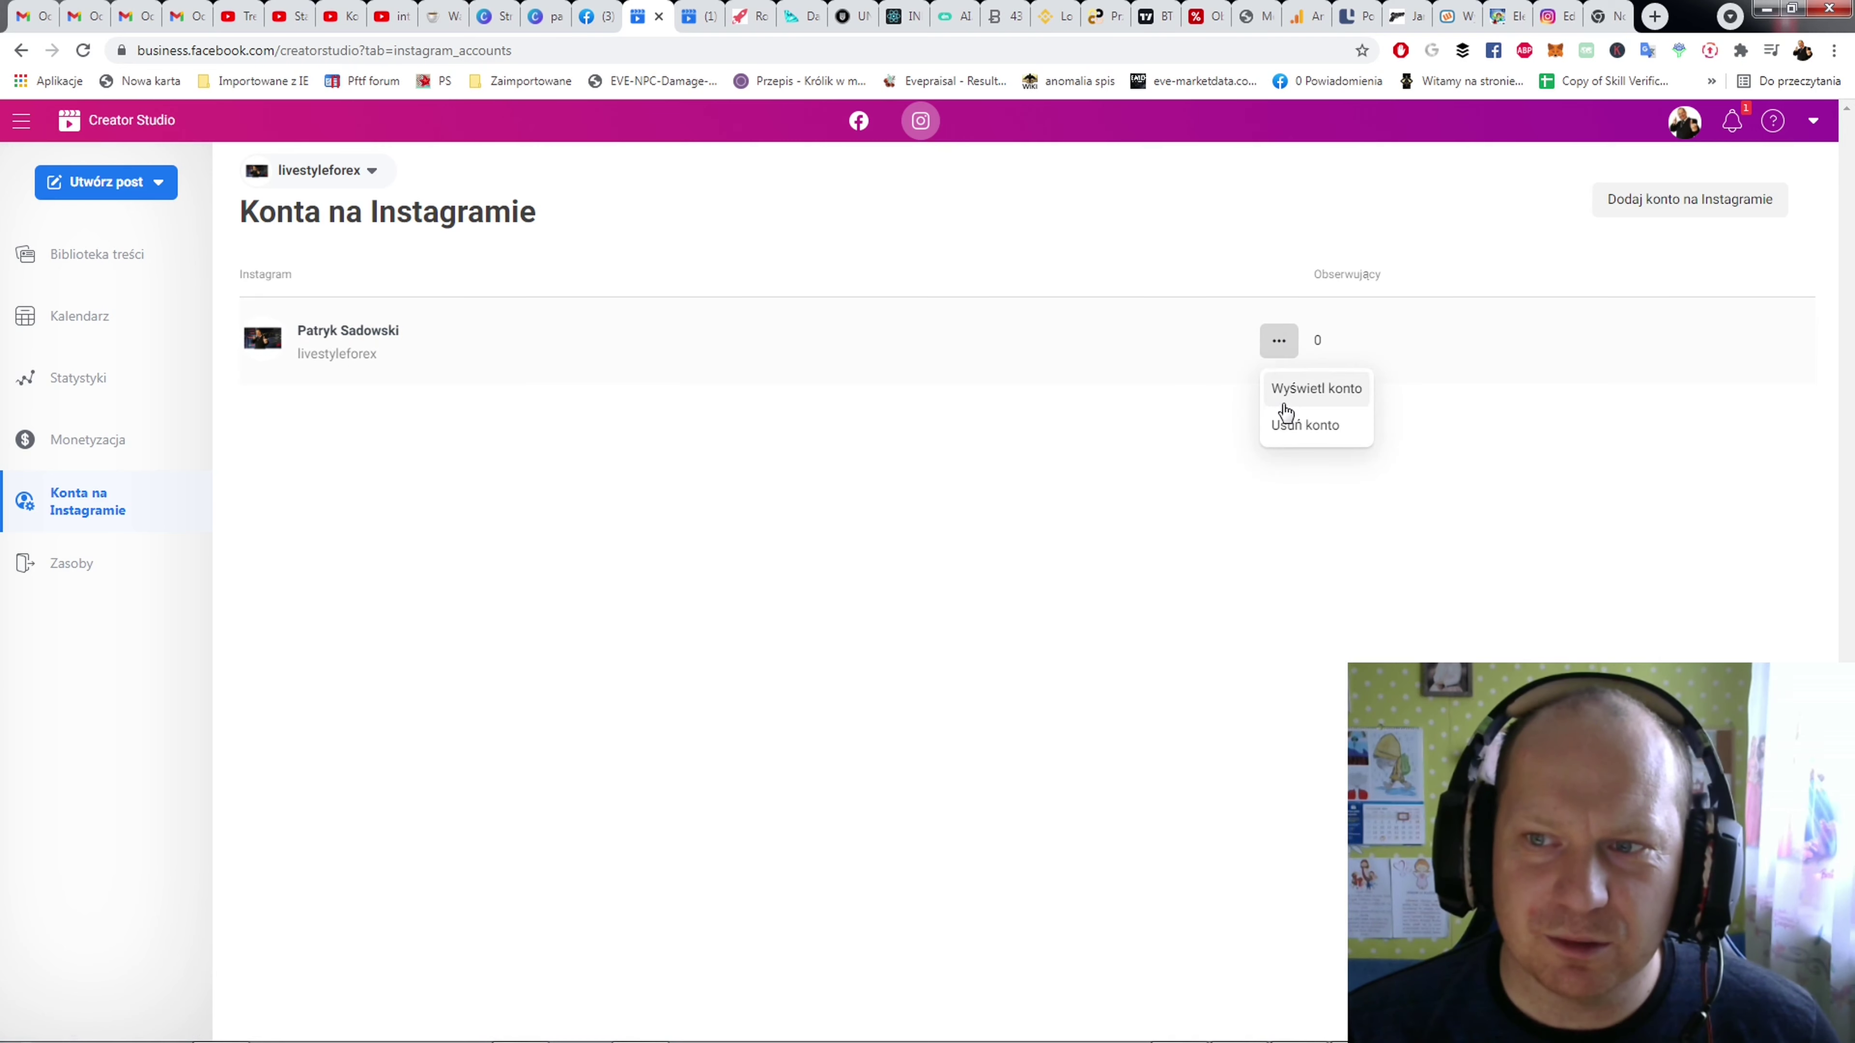
click(1296, 428)
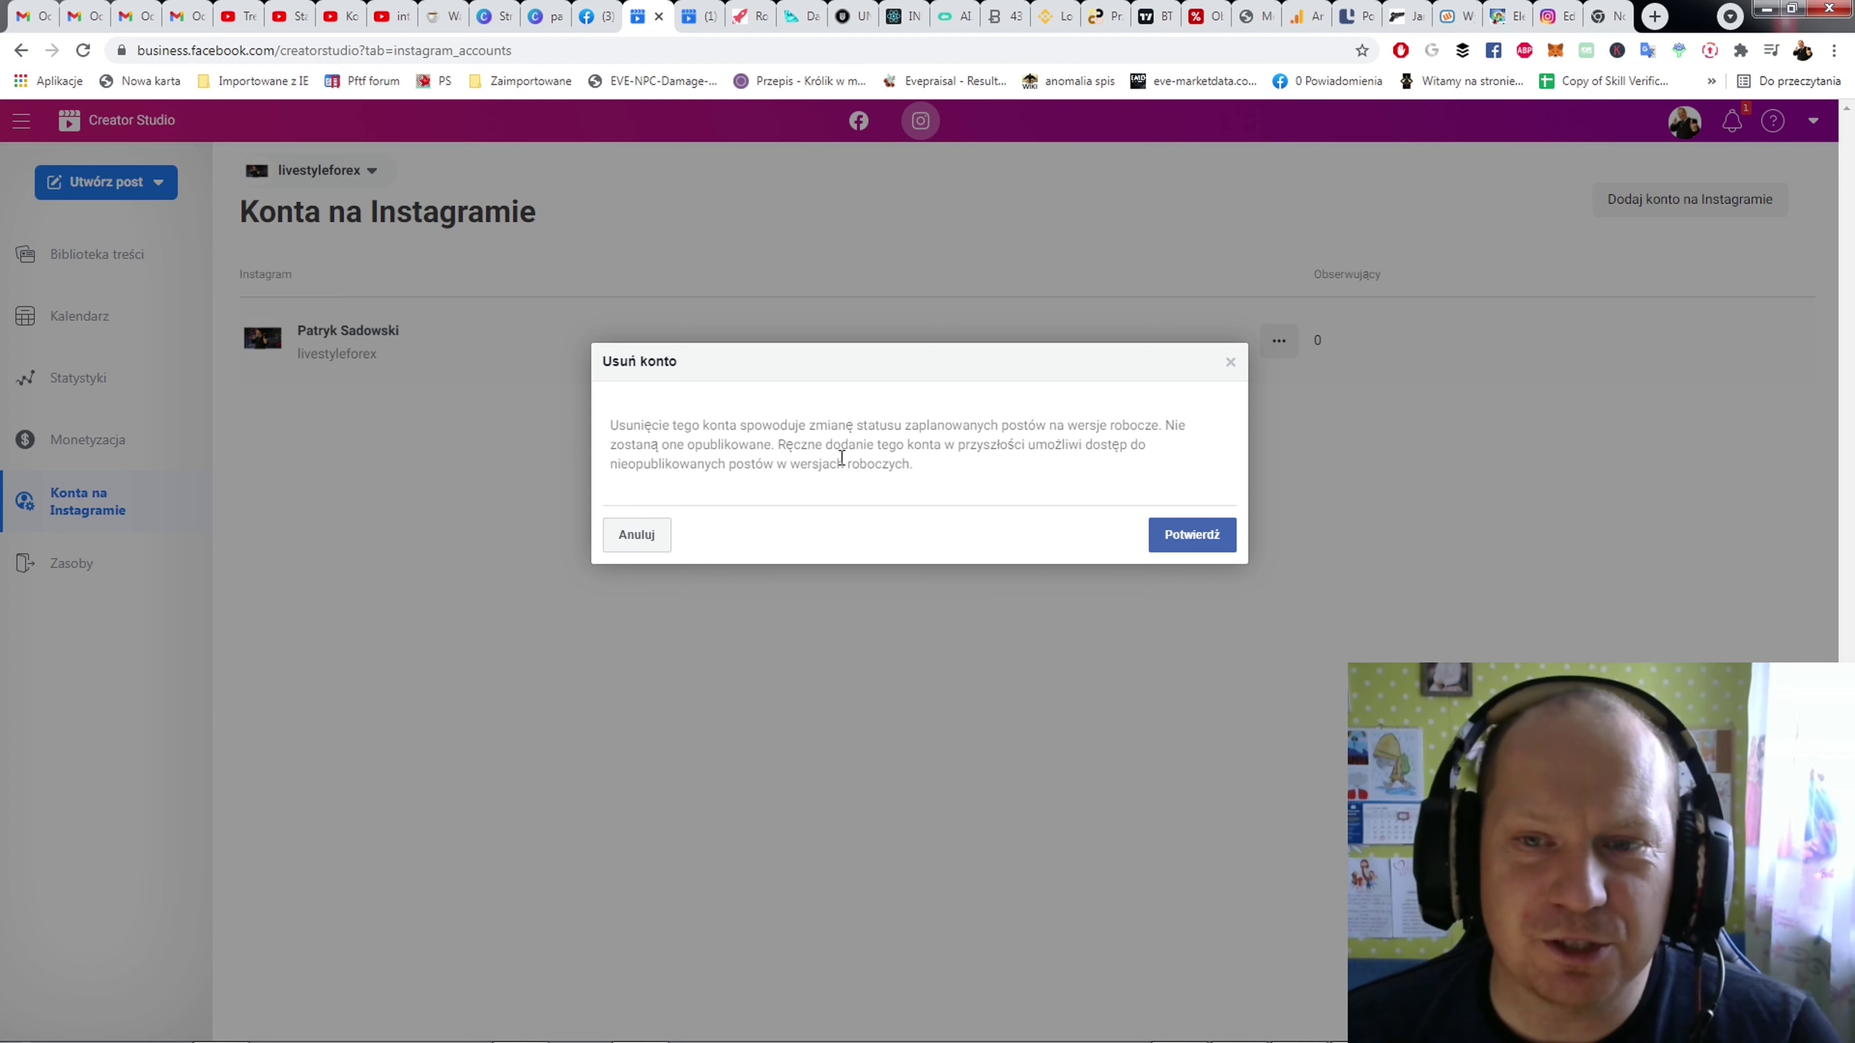
drag(897, 448, 1026, 447)
click(721, 461)
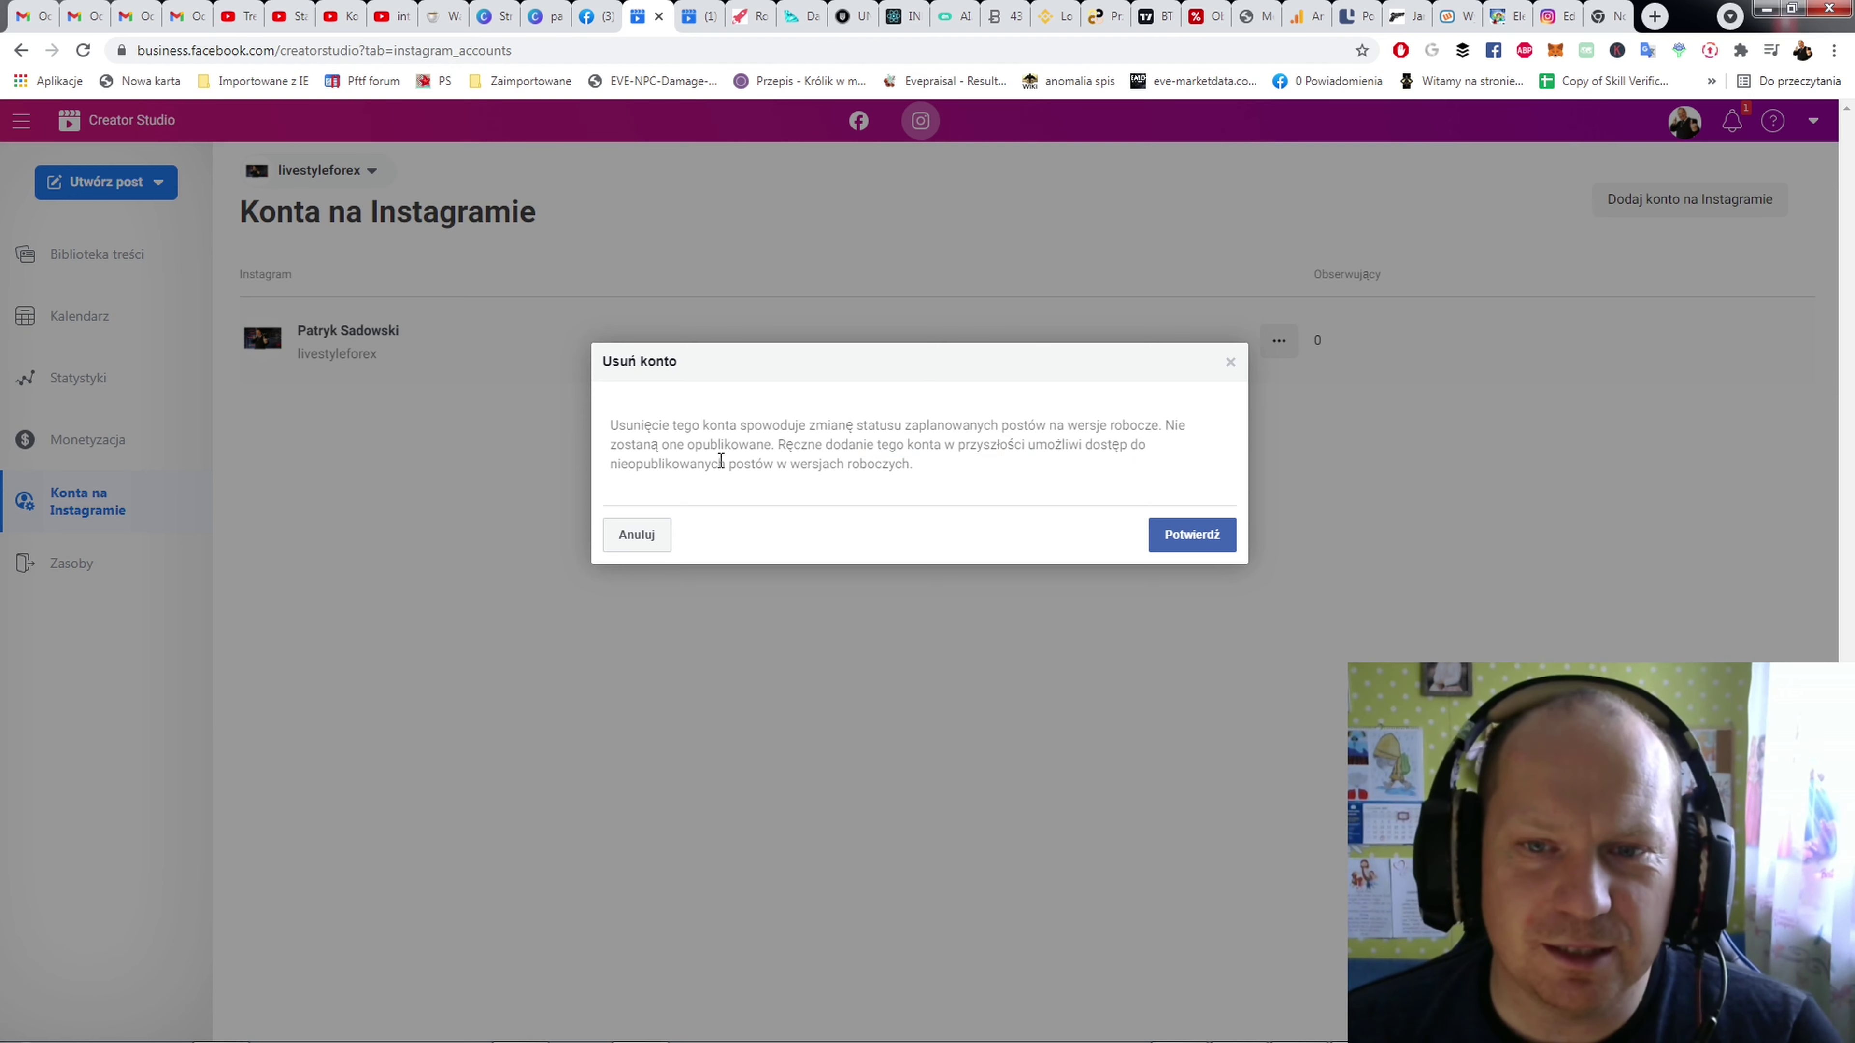
click(1189, 535)
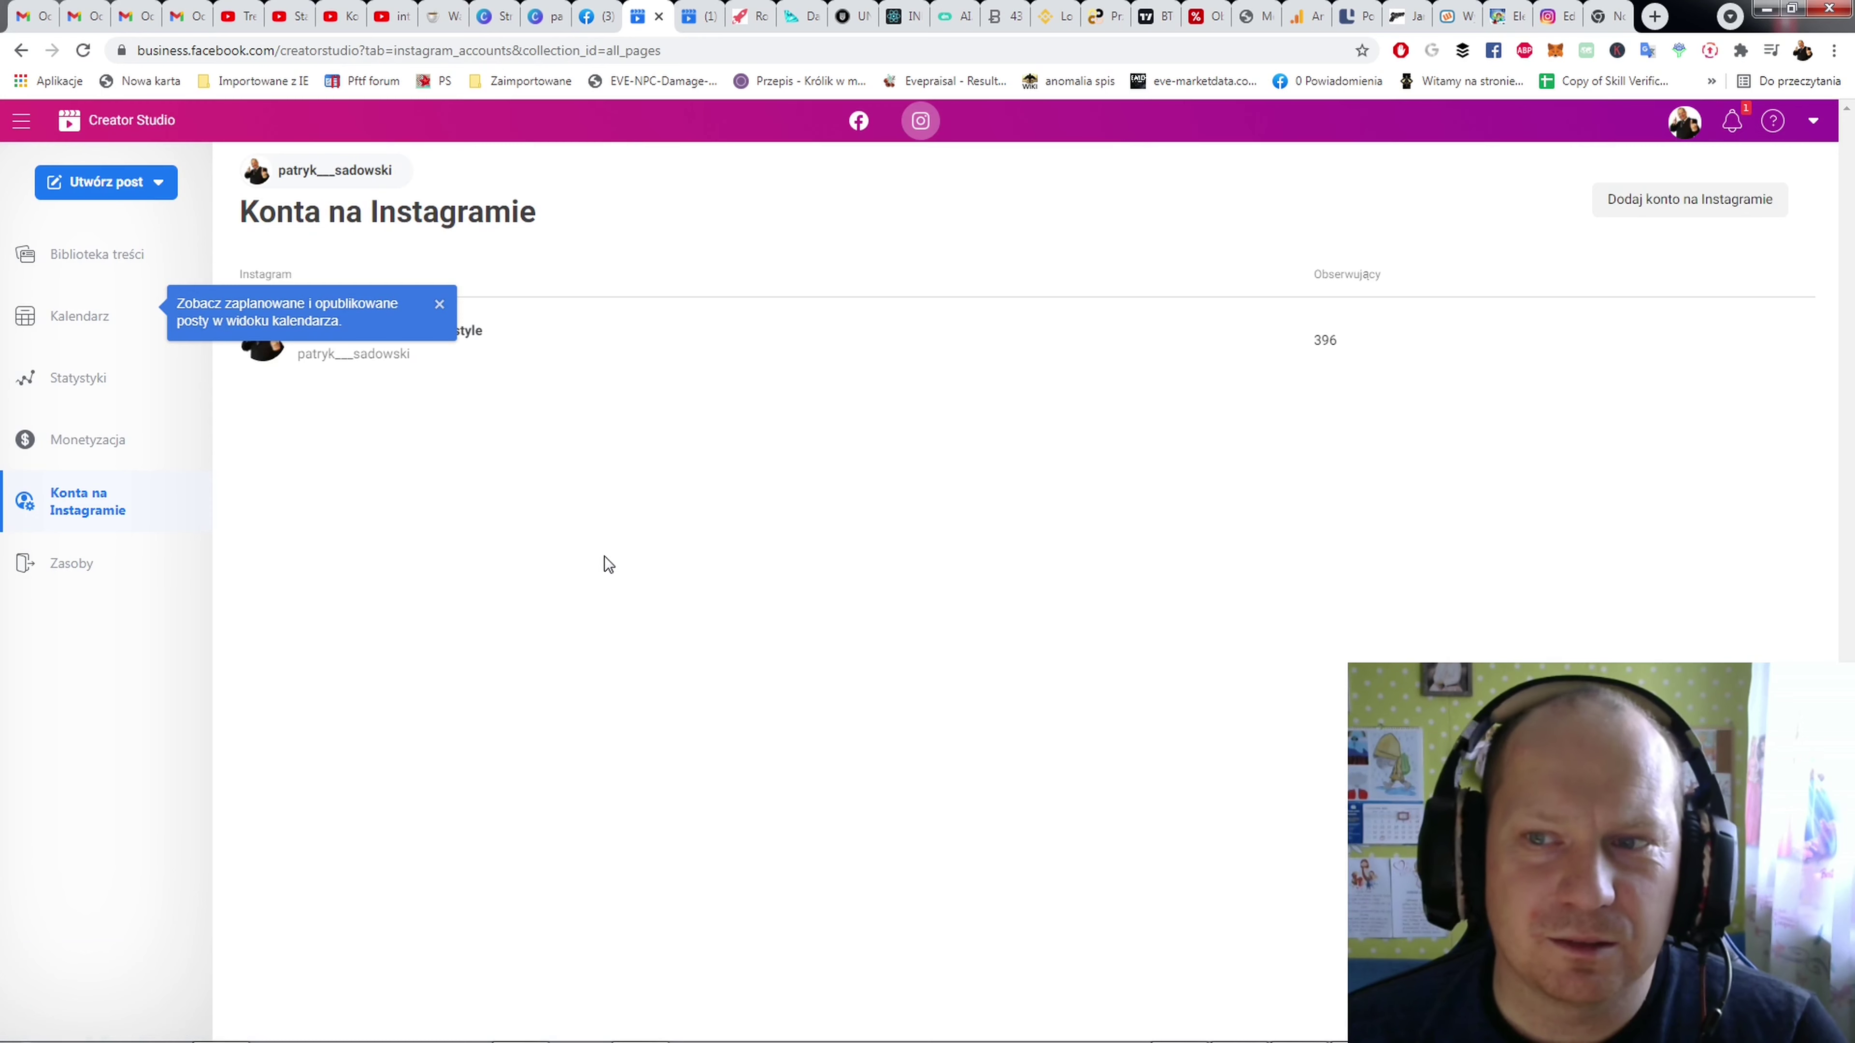
click(440, 304)
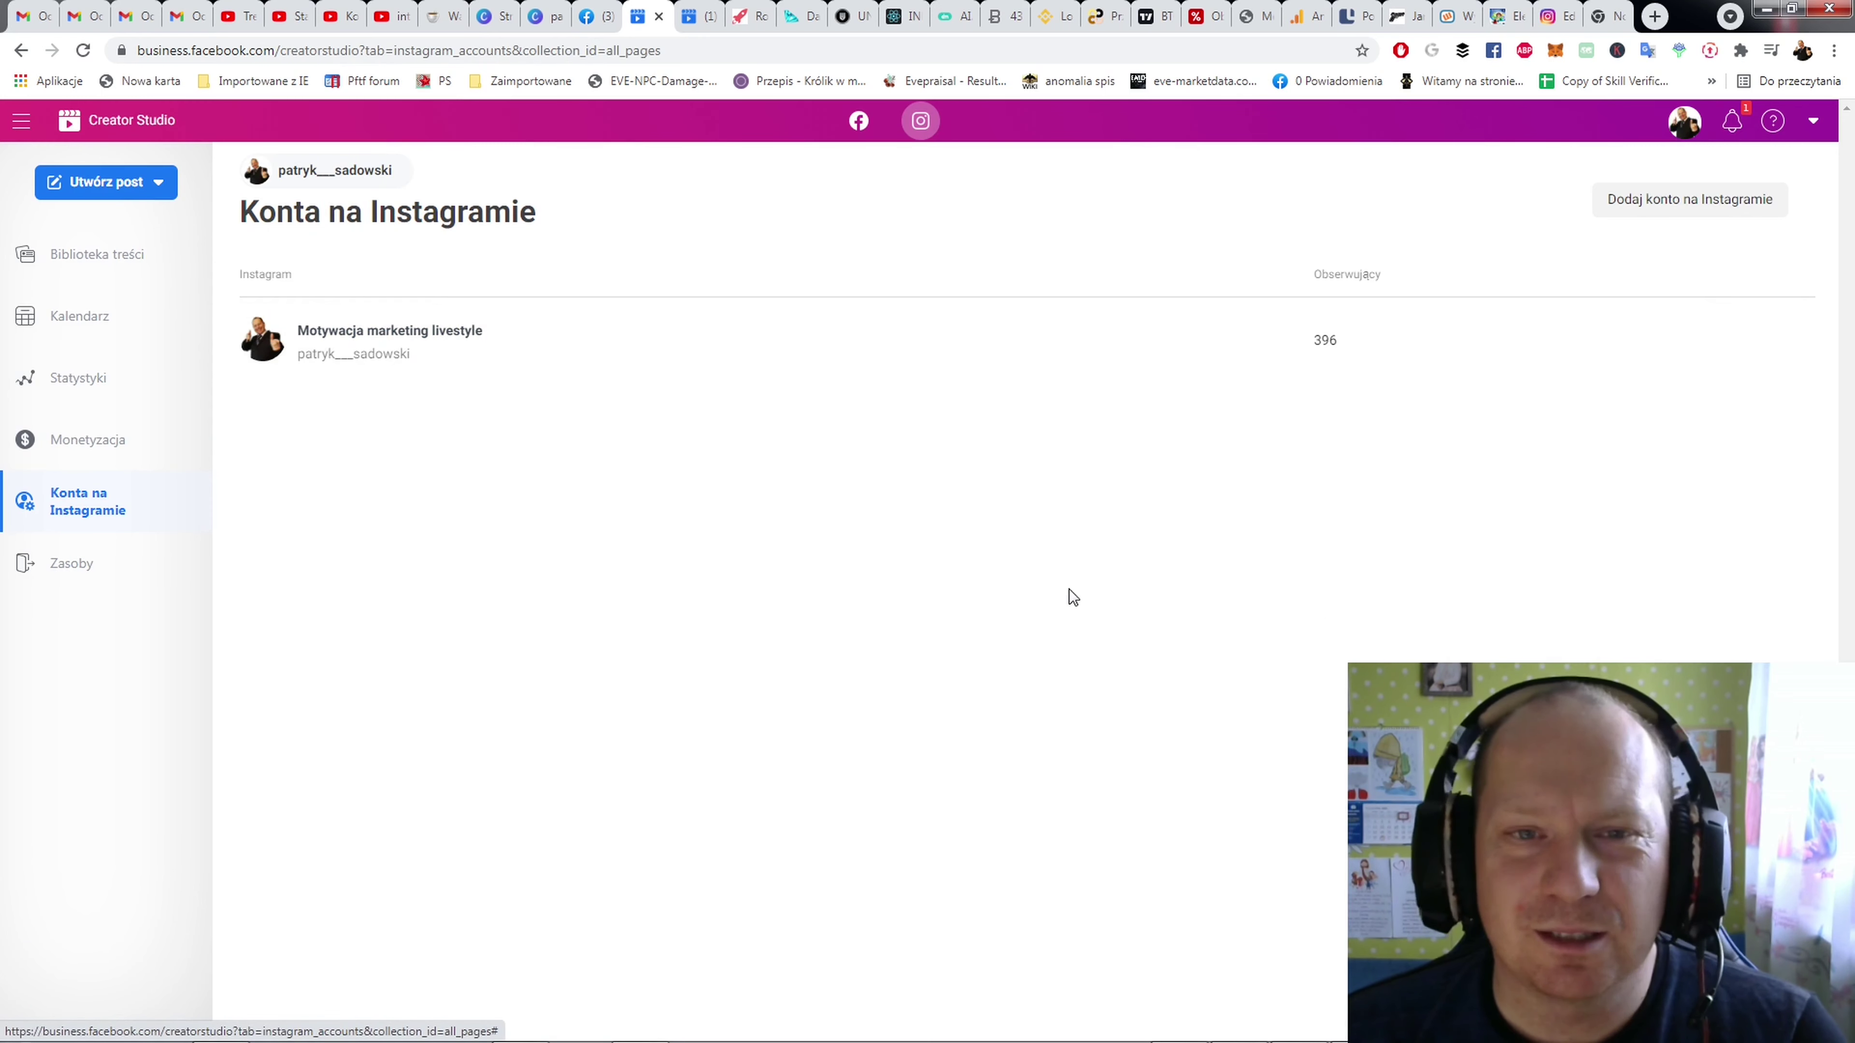
Step: From the Facebook side of Creator Studio, open the page settings for The pips hunters
click(411, 170)
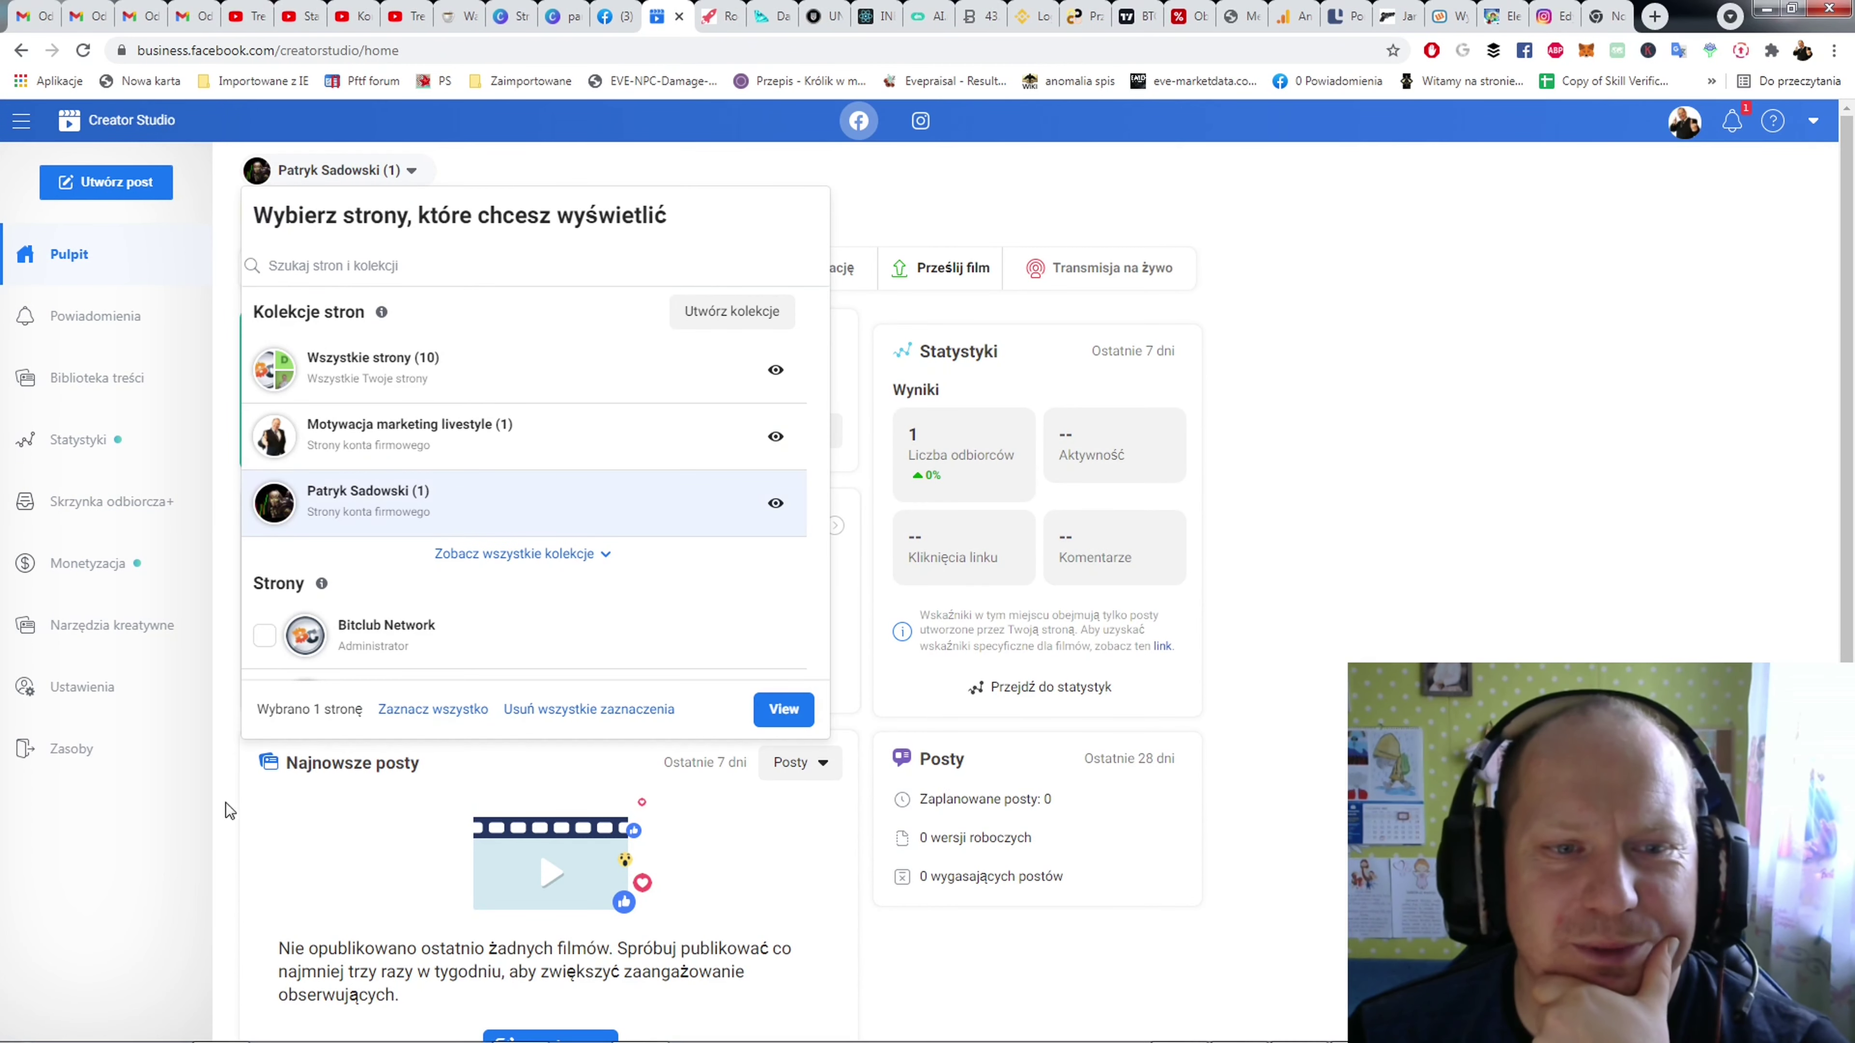
click(143, 873)
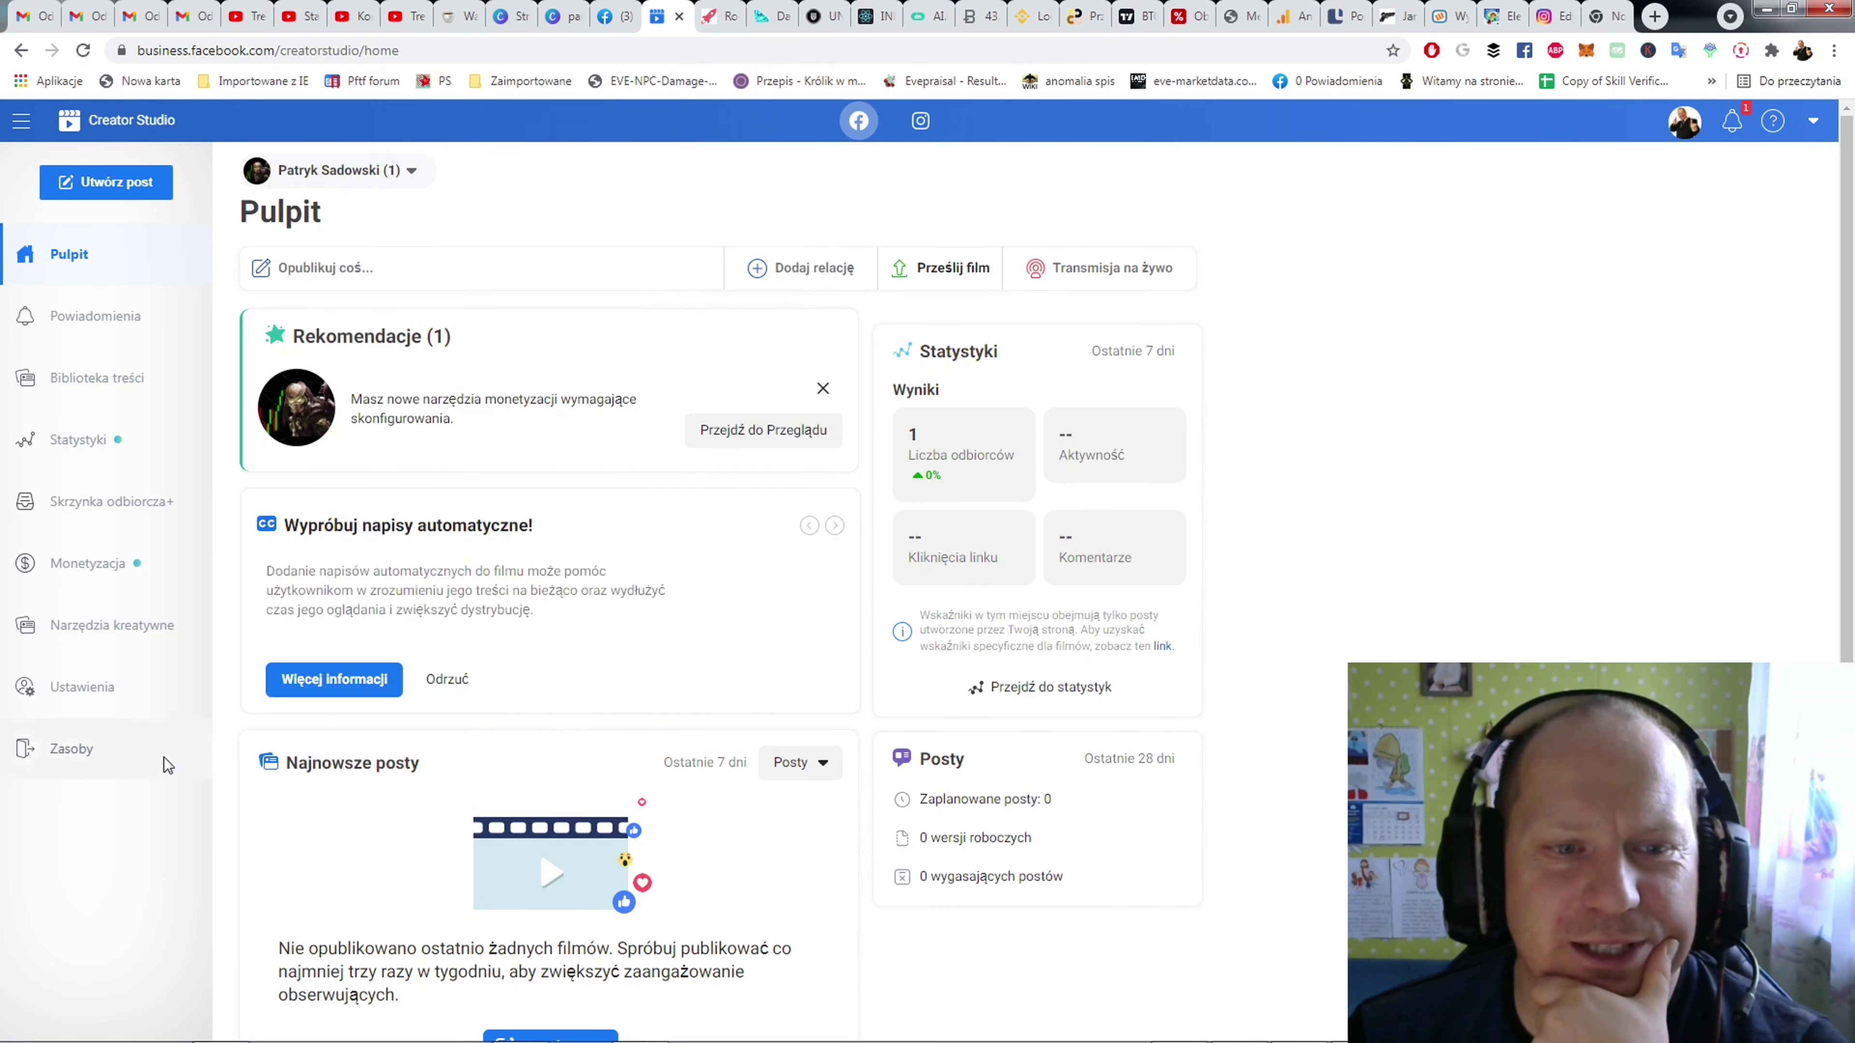
click(86, 691)
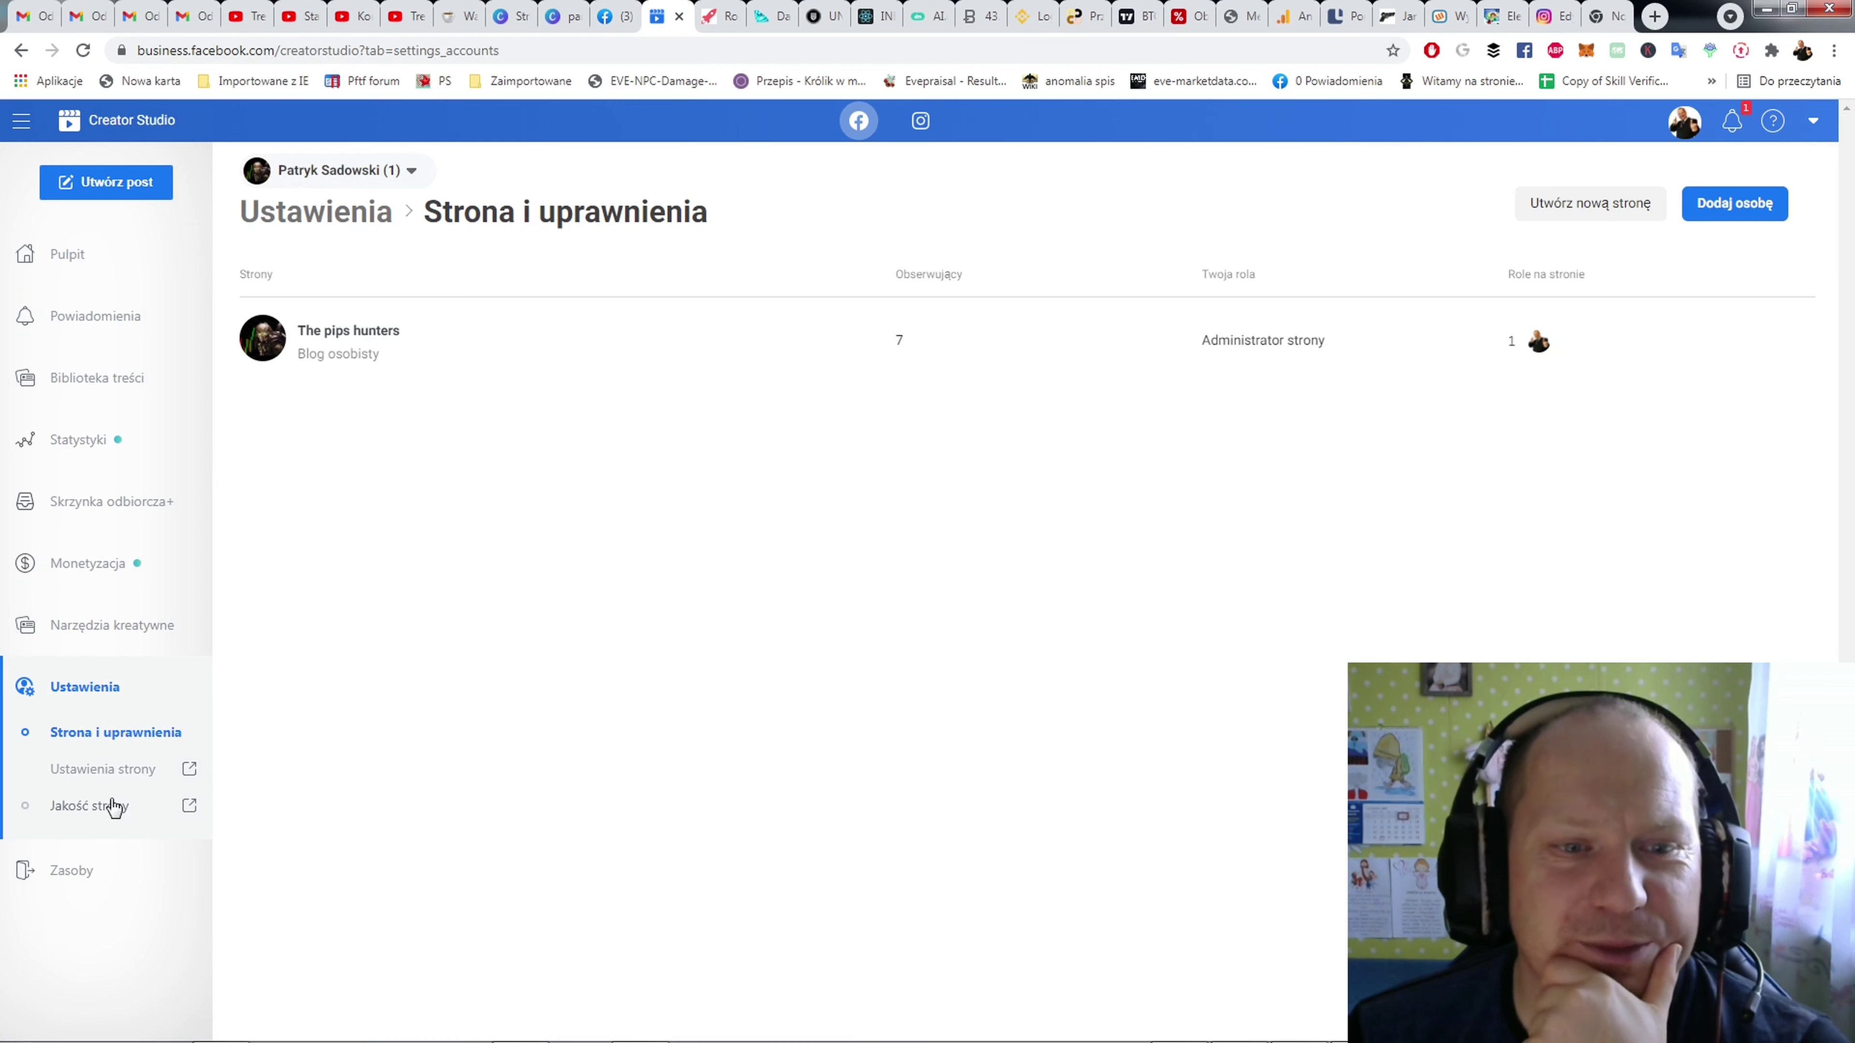
click(103, 768)
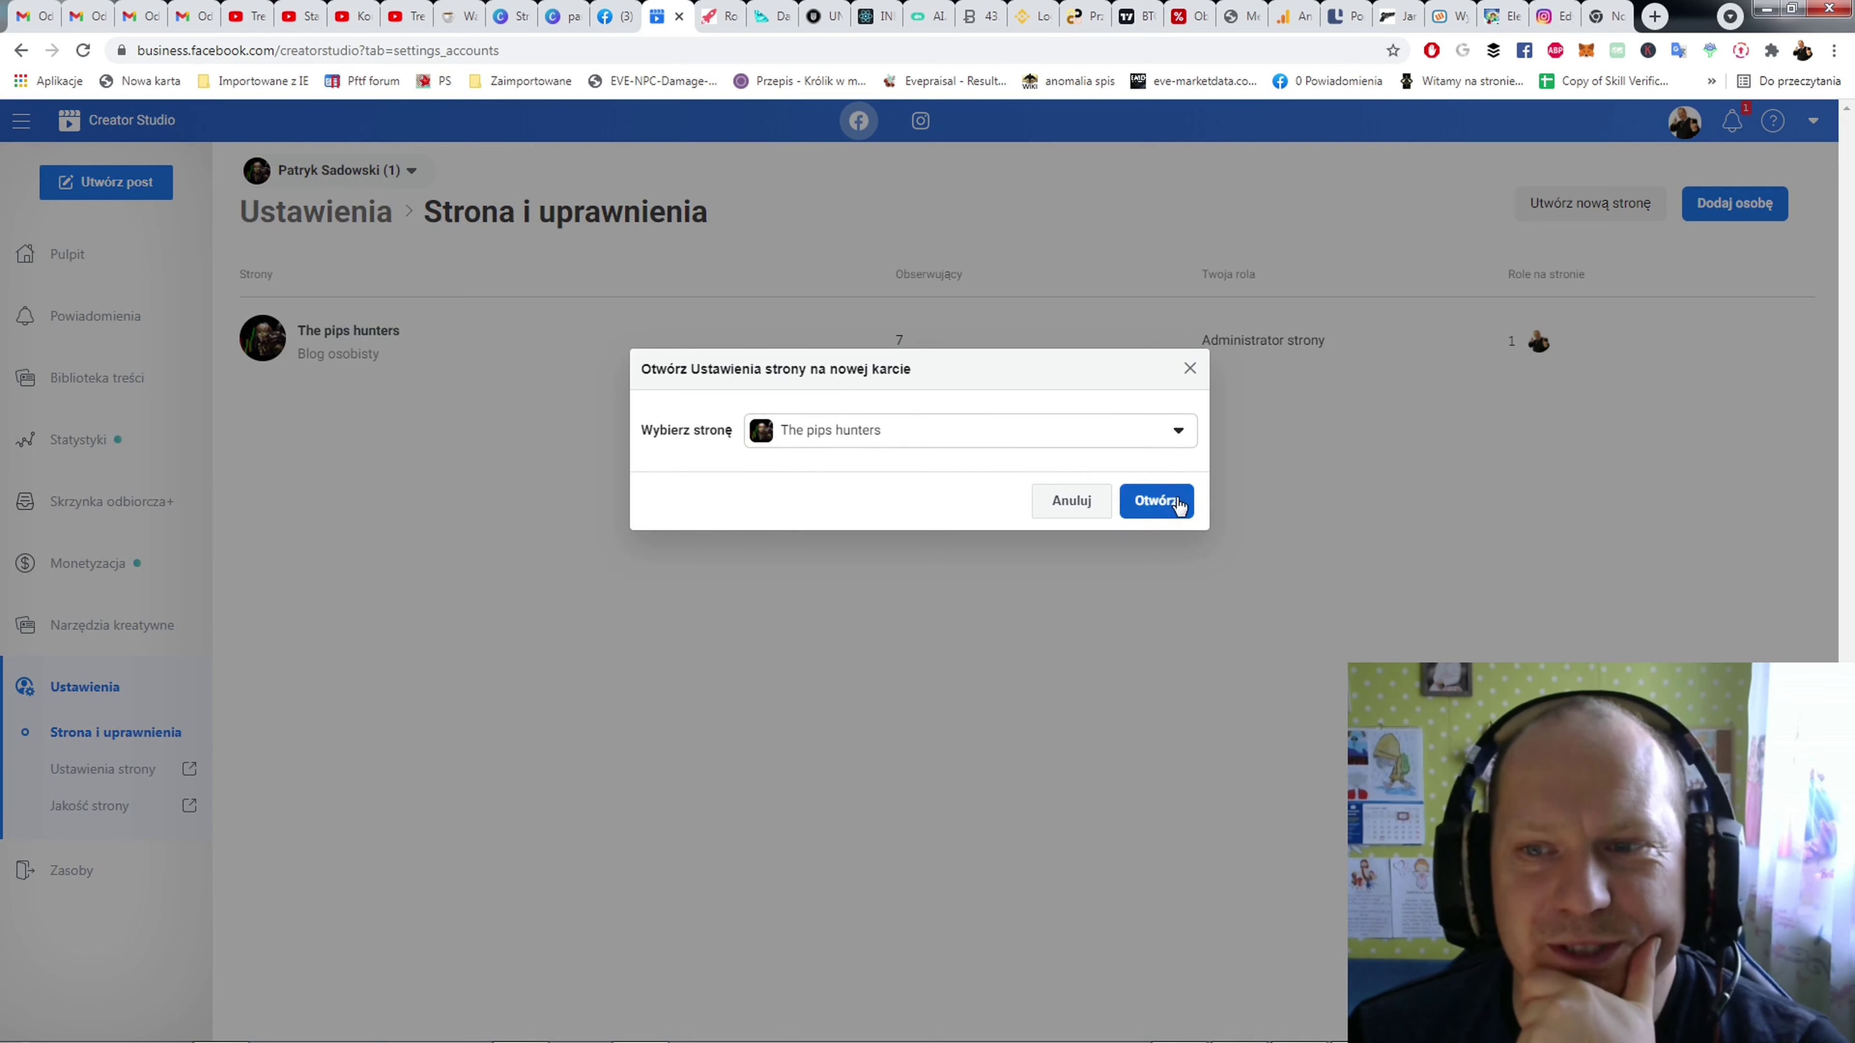
click(1178, 431)
click(1178, 431)
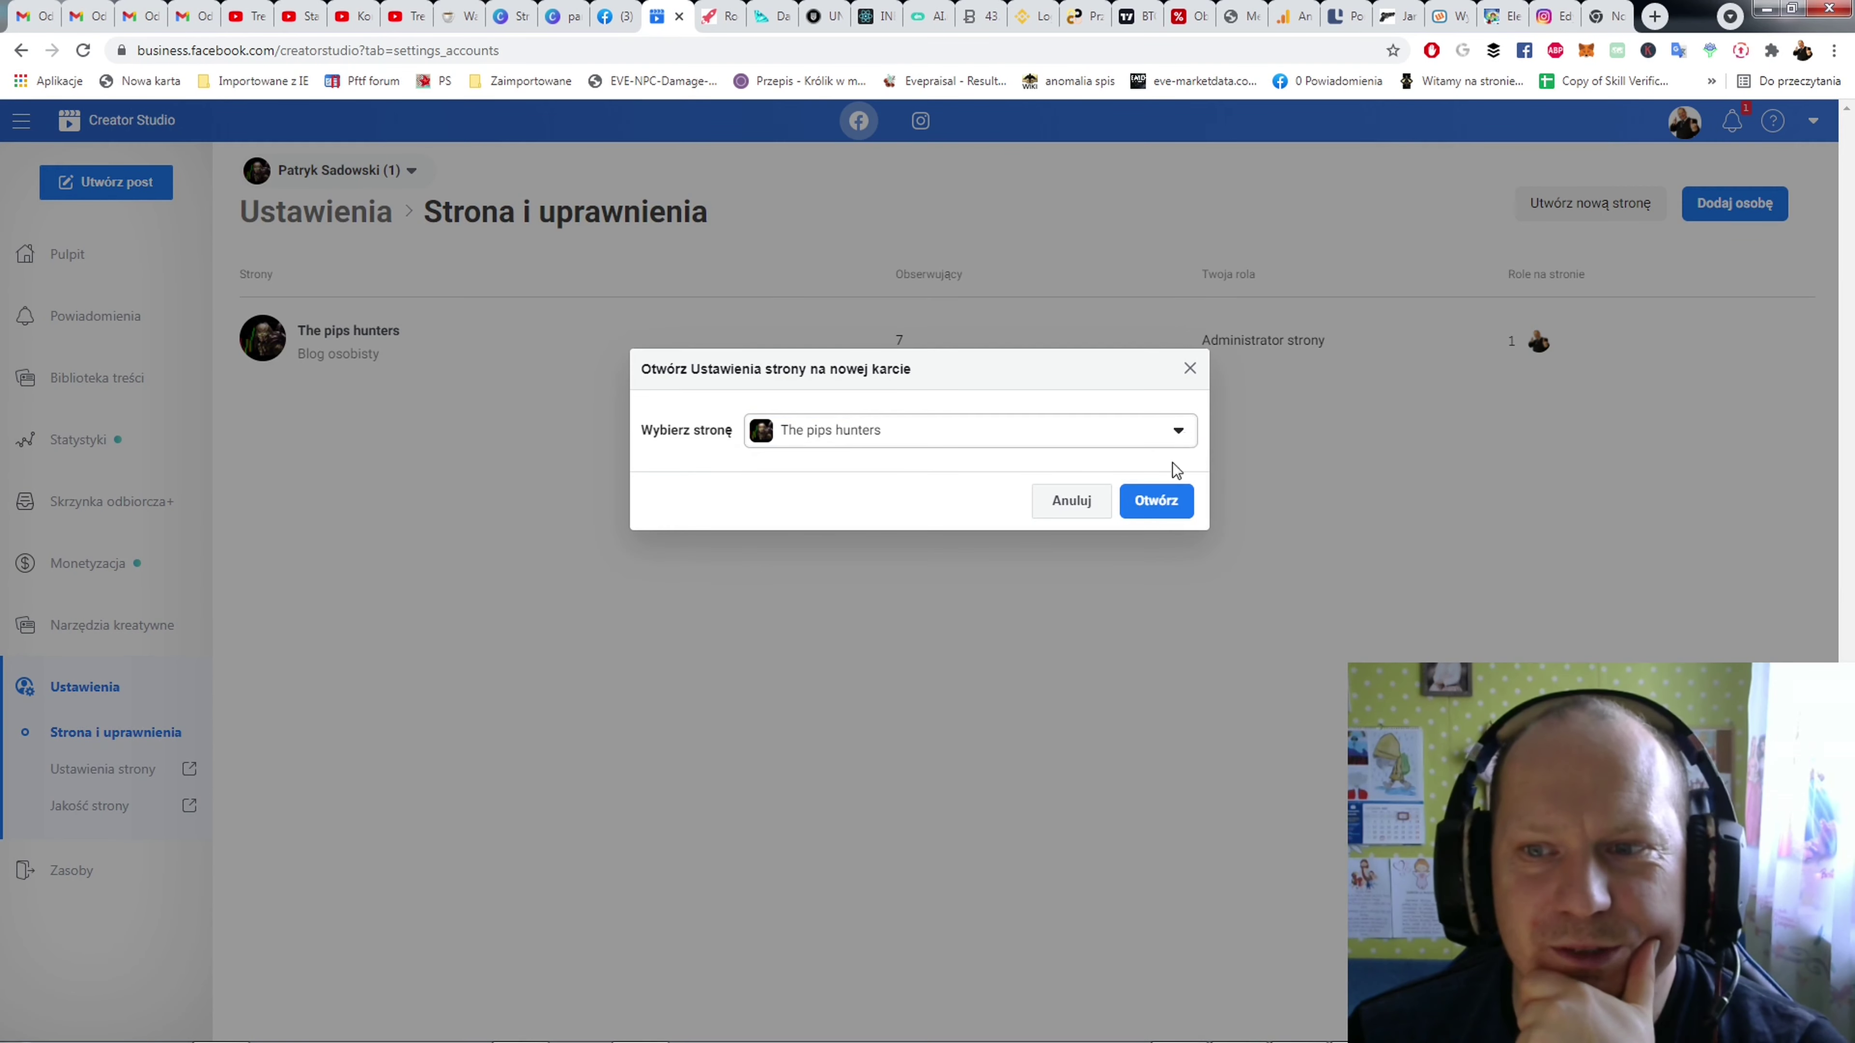
click(1168, 500)
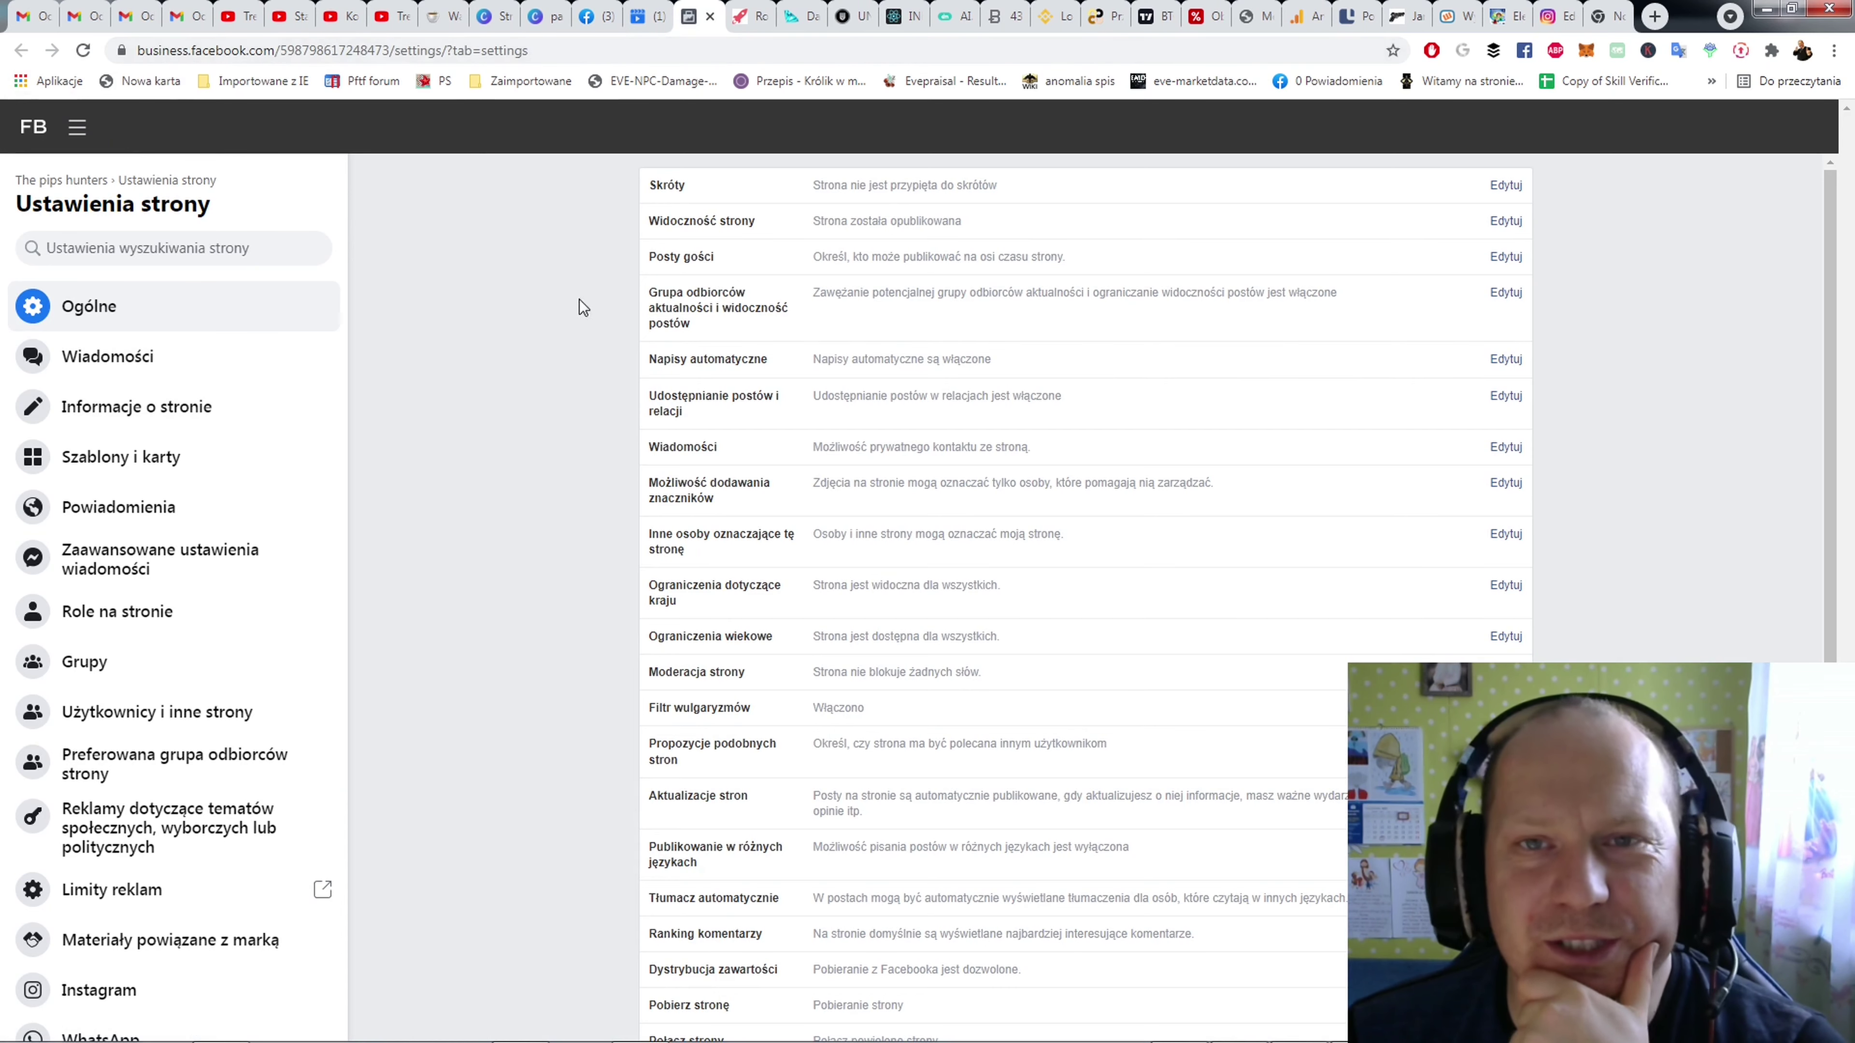
Step: Disconnect the linked livestyleforex Instagram account in the page's Instagram settings and confirm
scroll(430, 712, down, 3)
scroll(124, 880, down, 3)
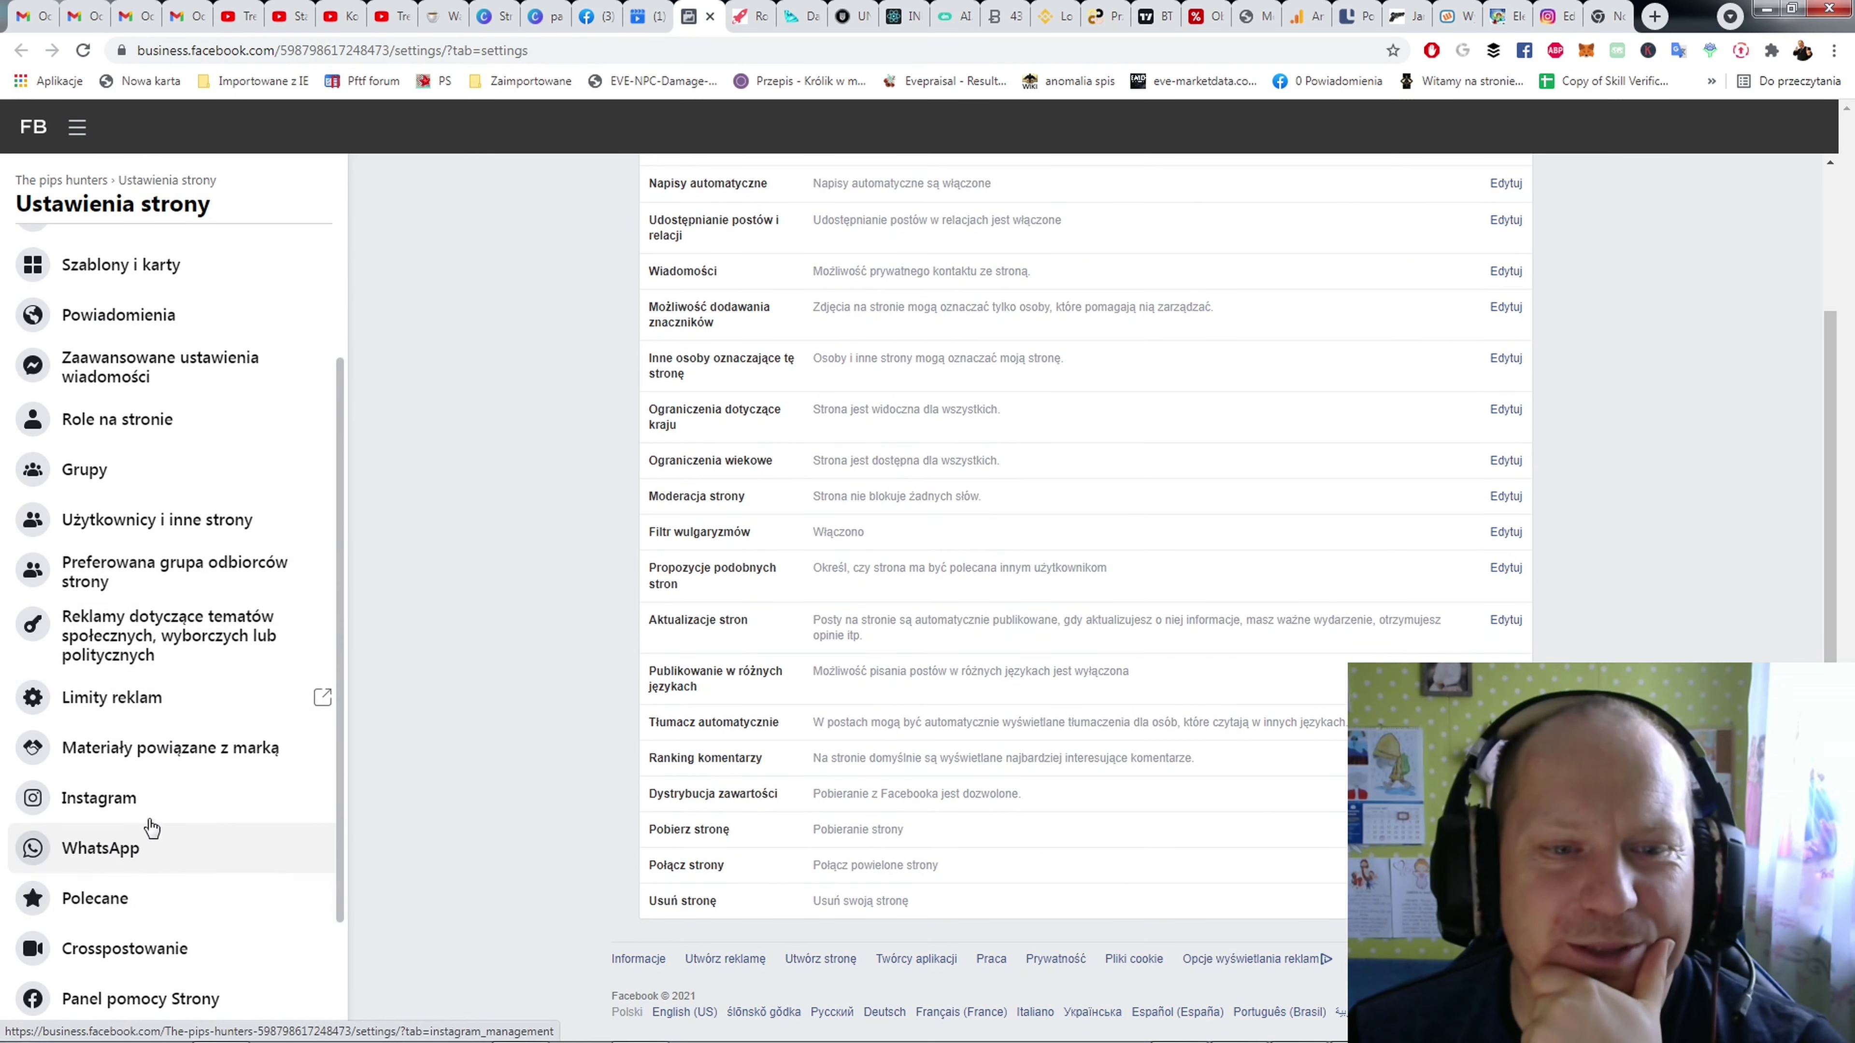
click(135, 818)
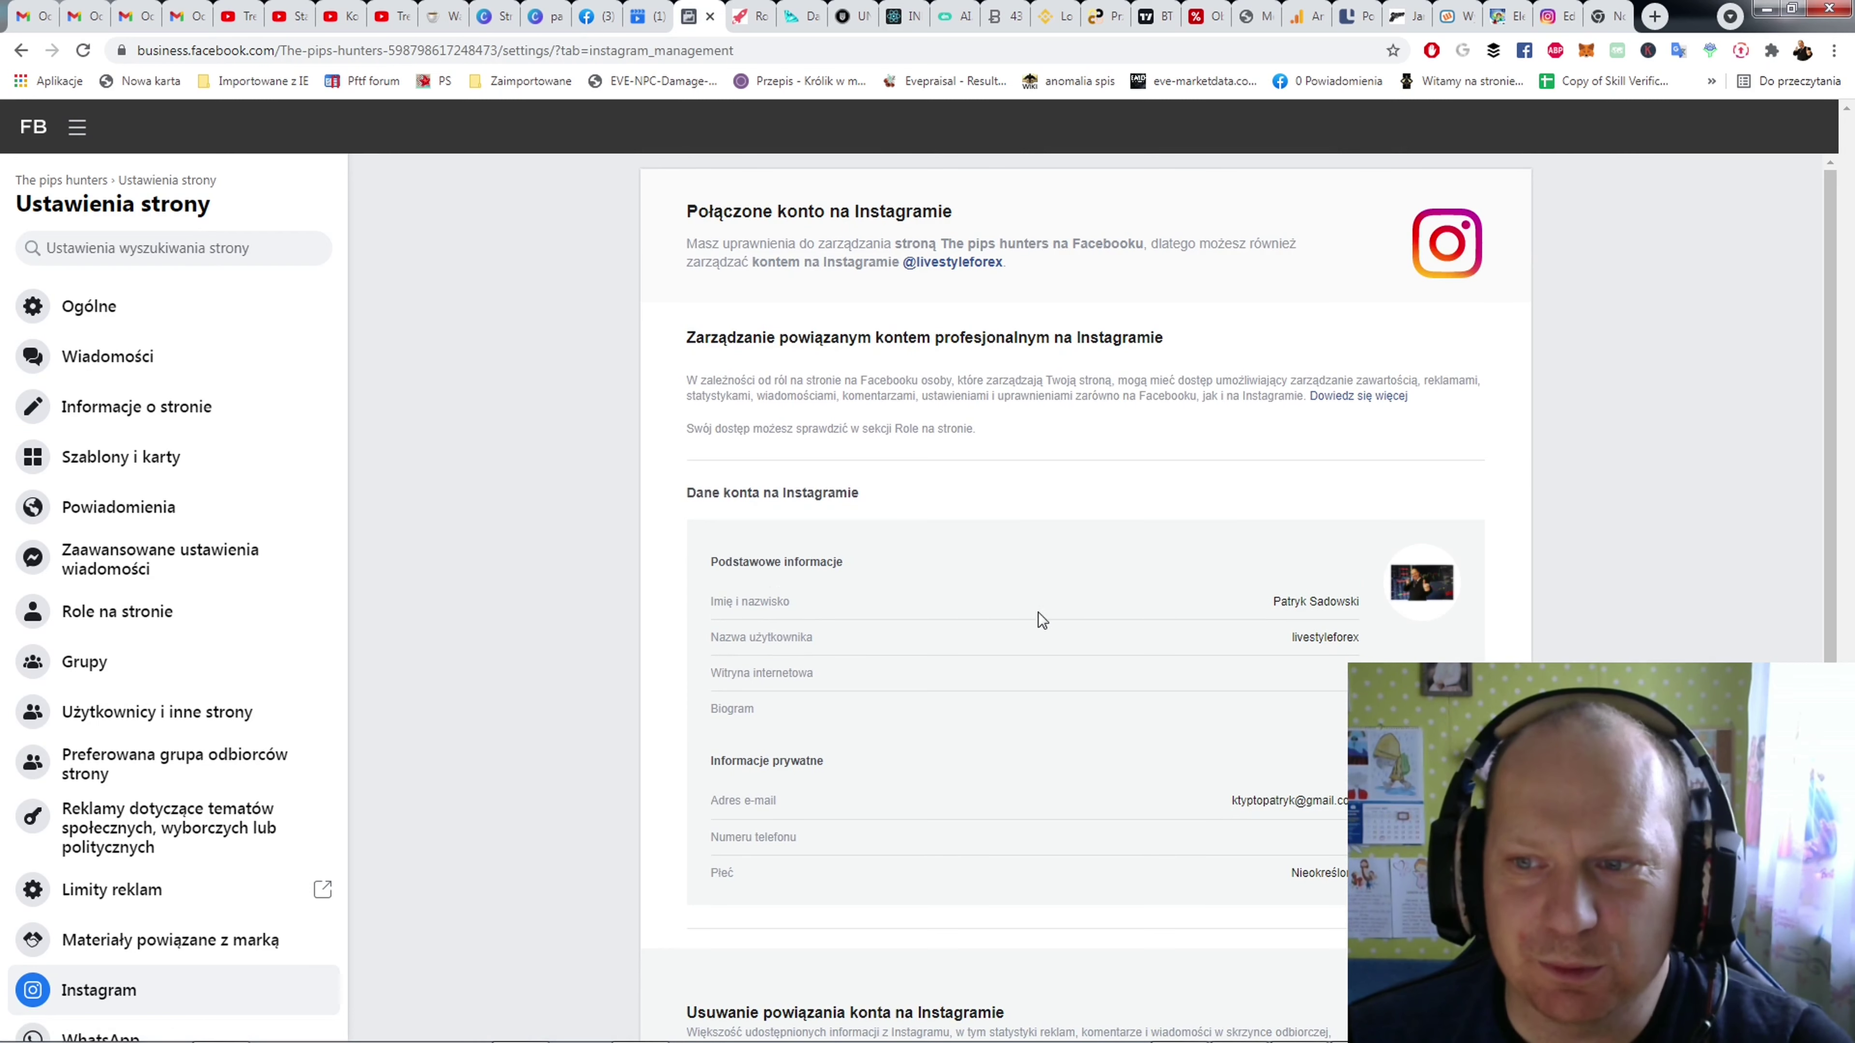
scroll(915, 652, down, 1)
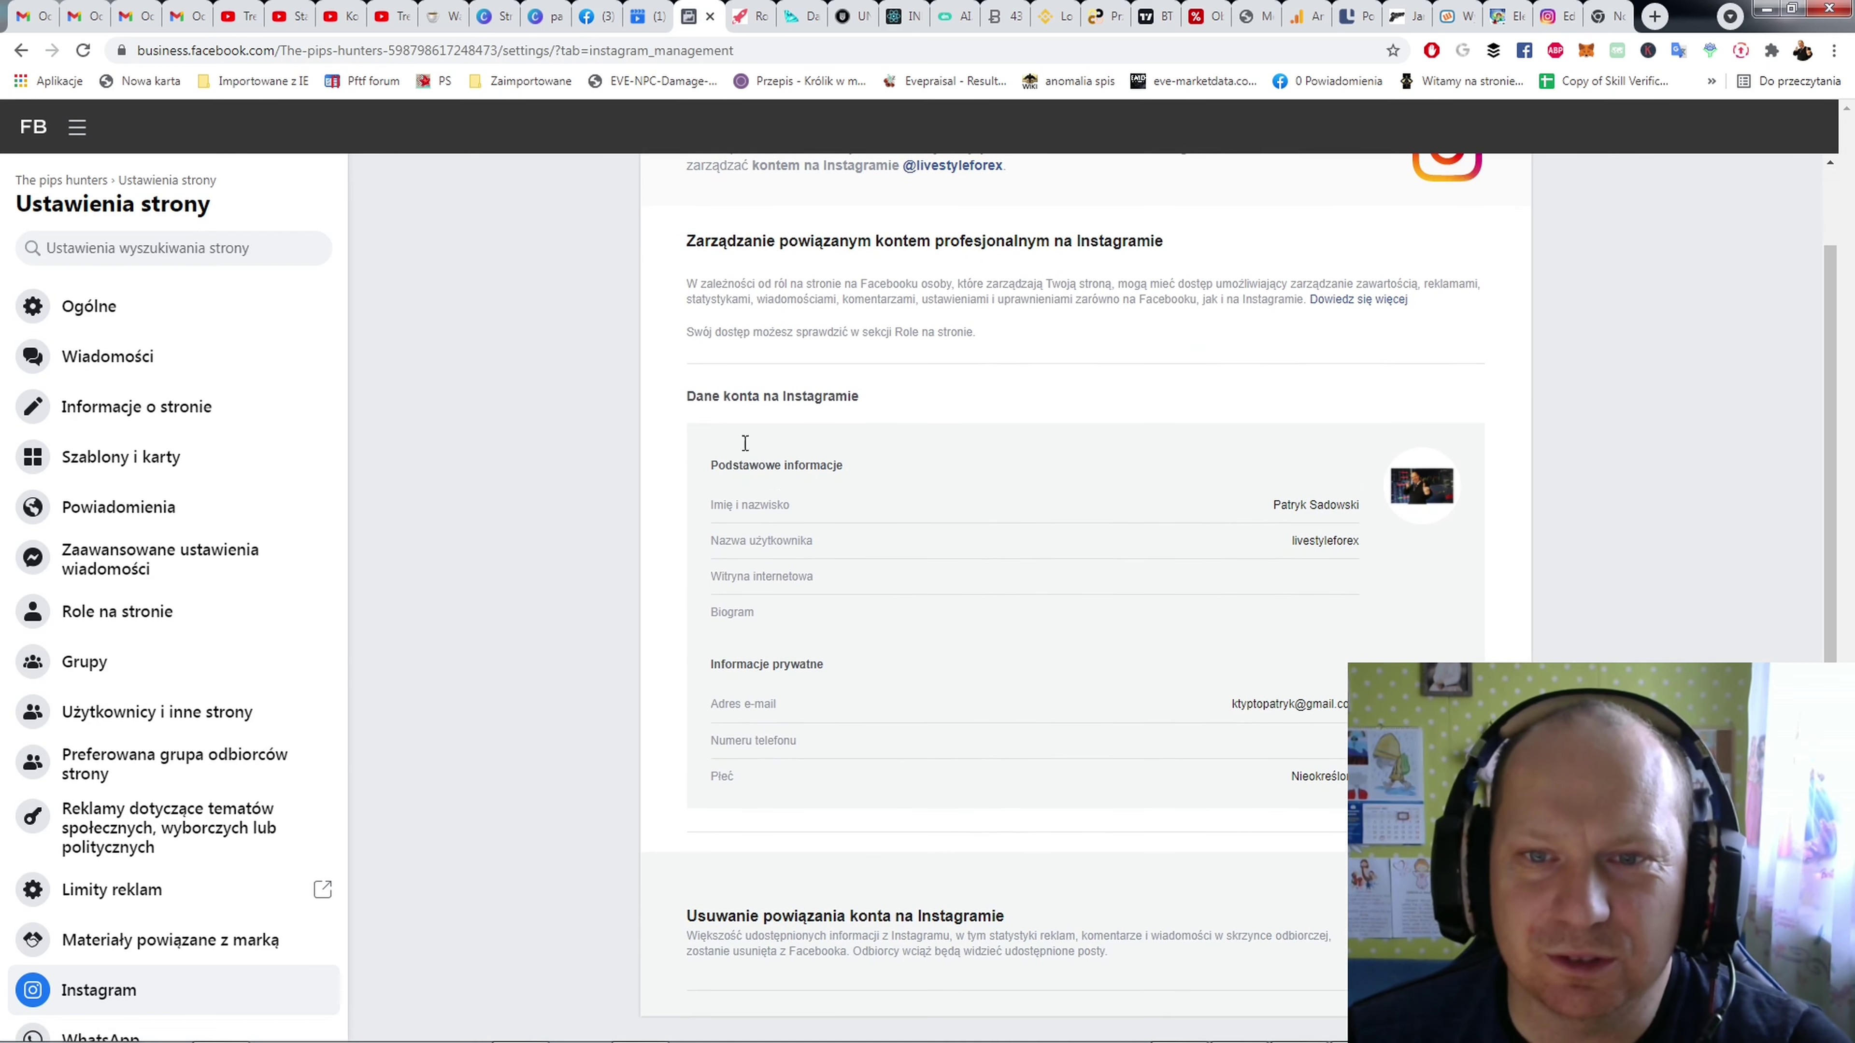
scroll(801, 757, down, 1)
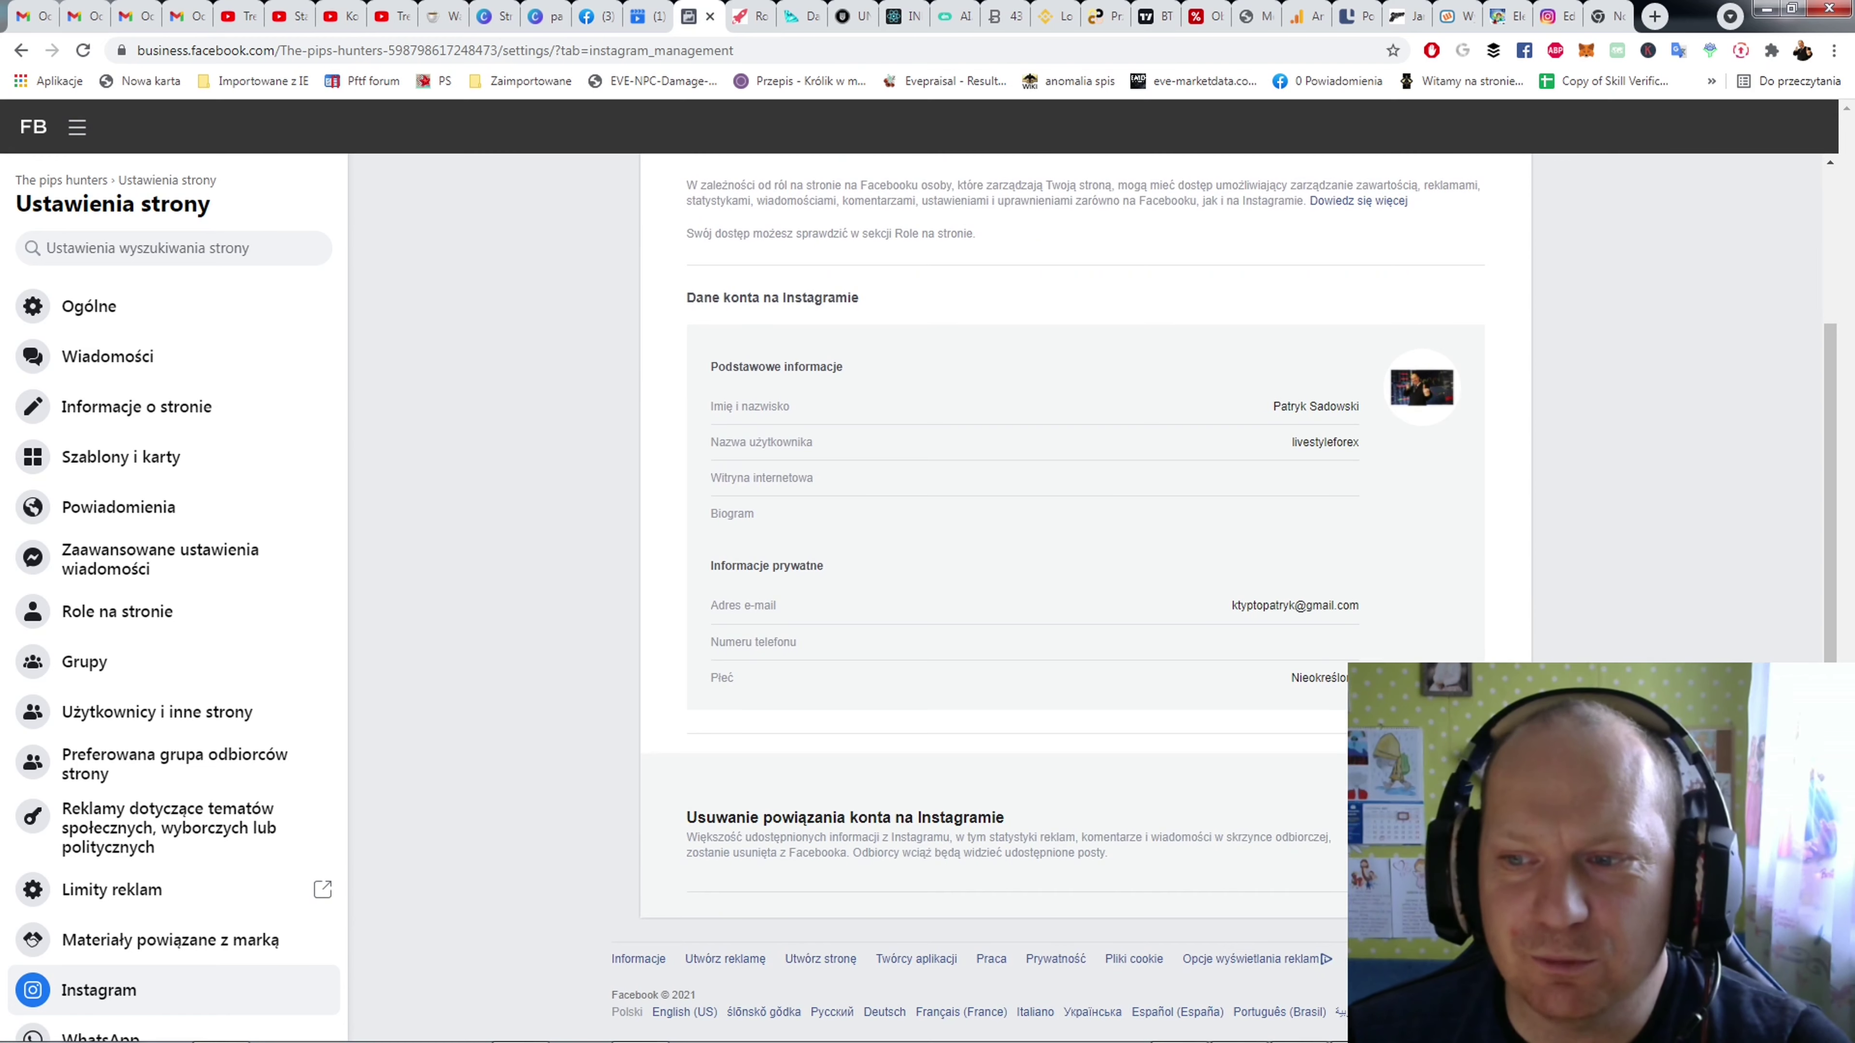
click(1475, 826)
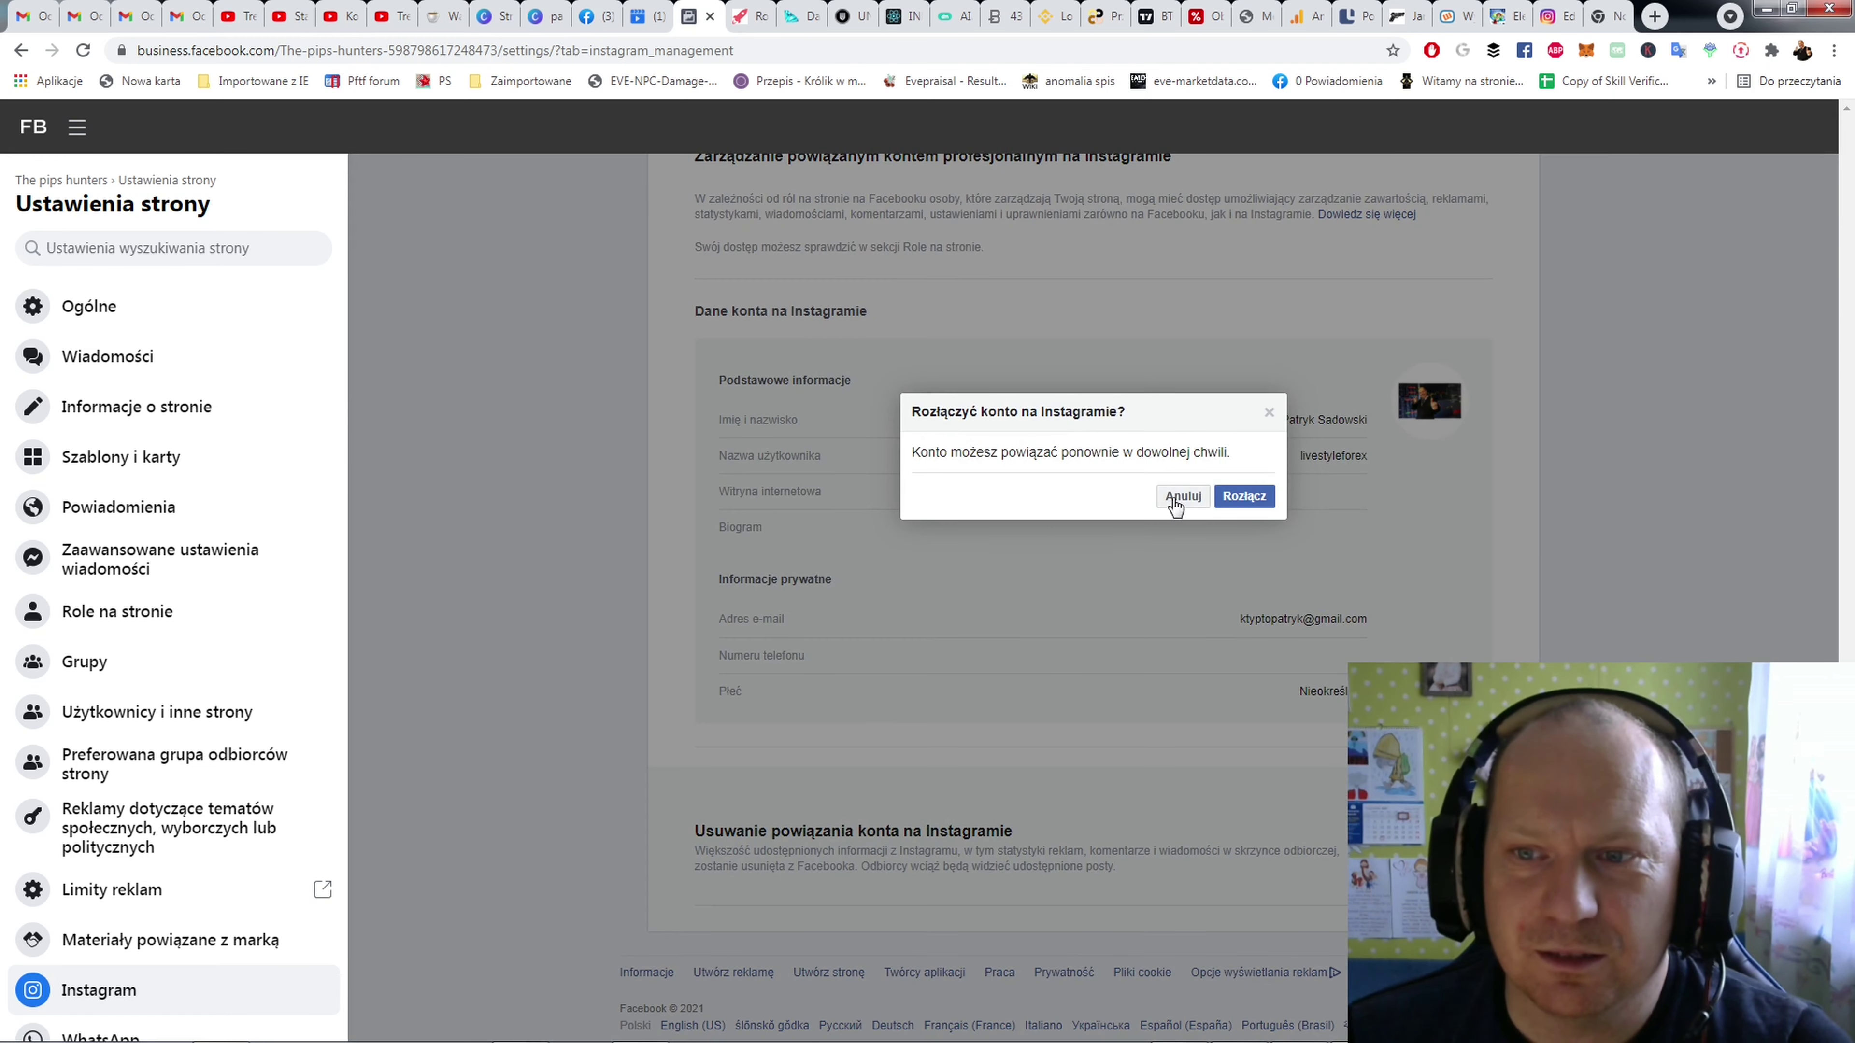
click(1243, 496)
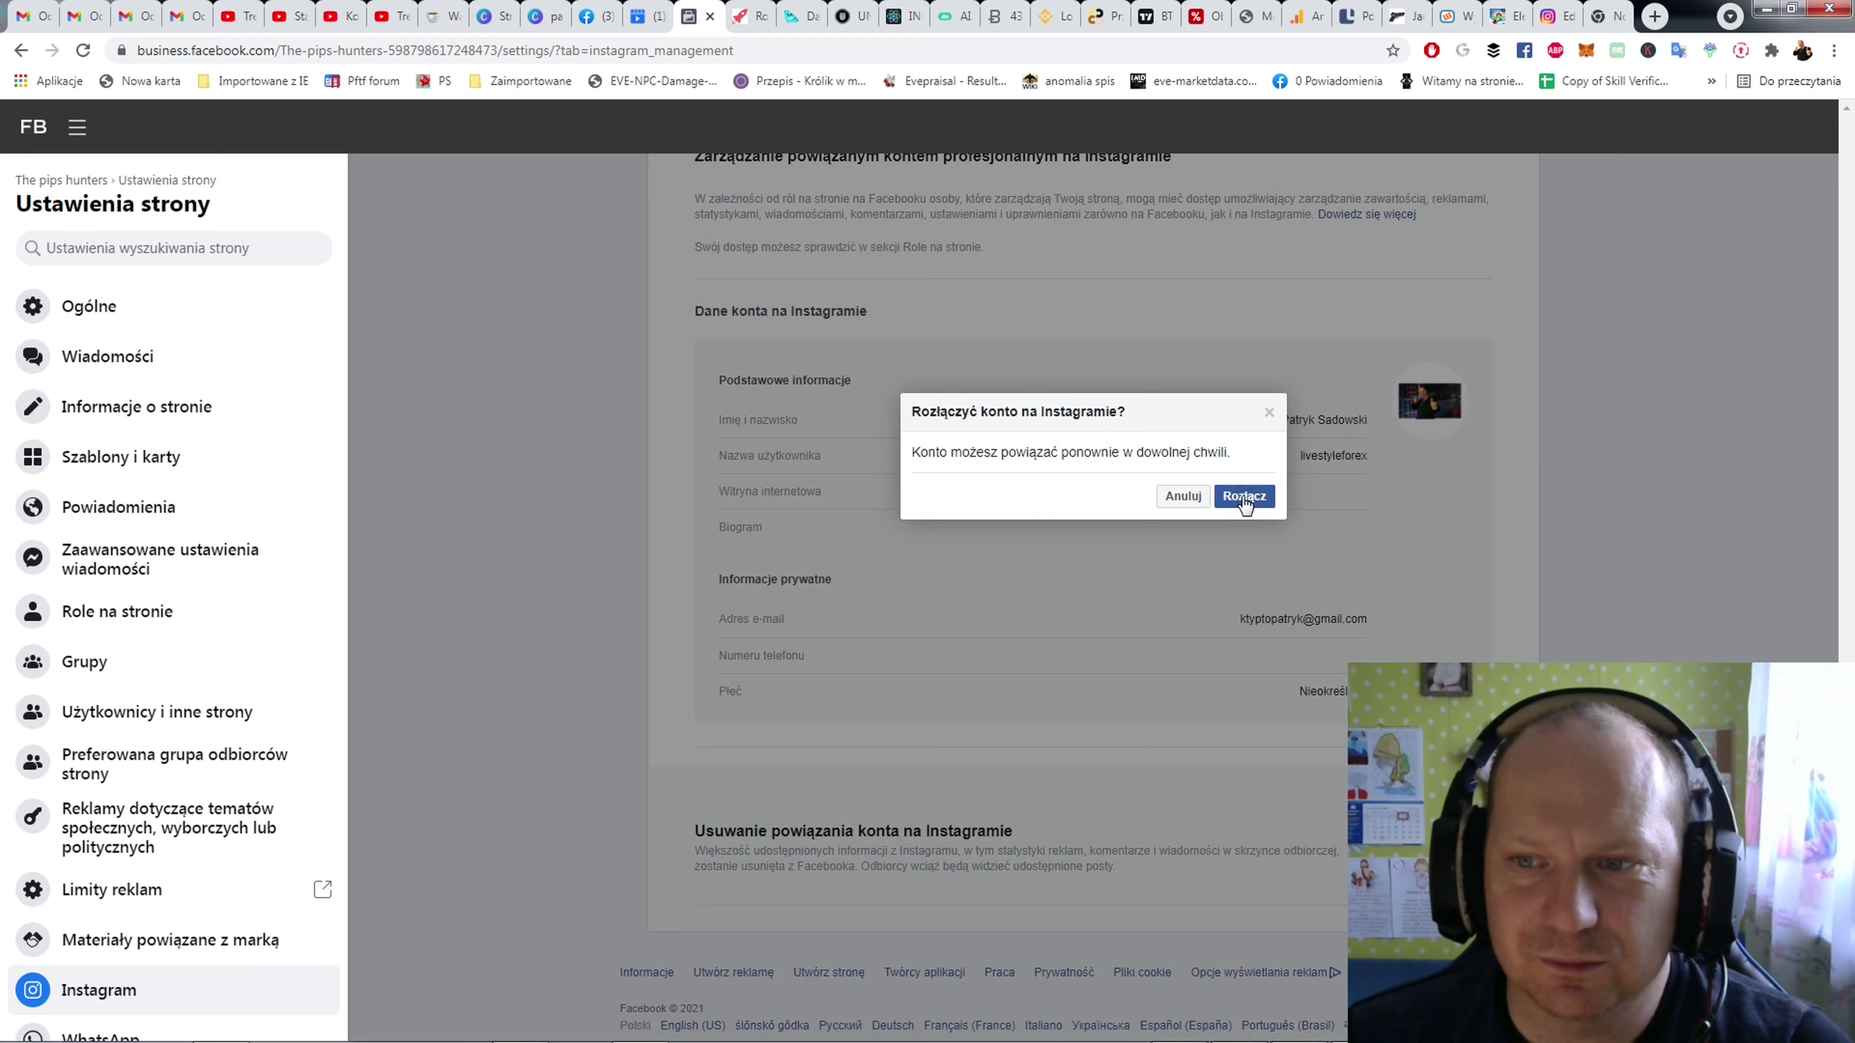
click(1244, 497)
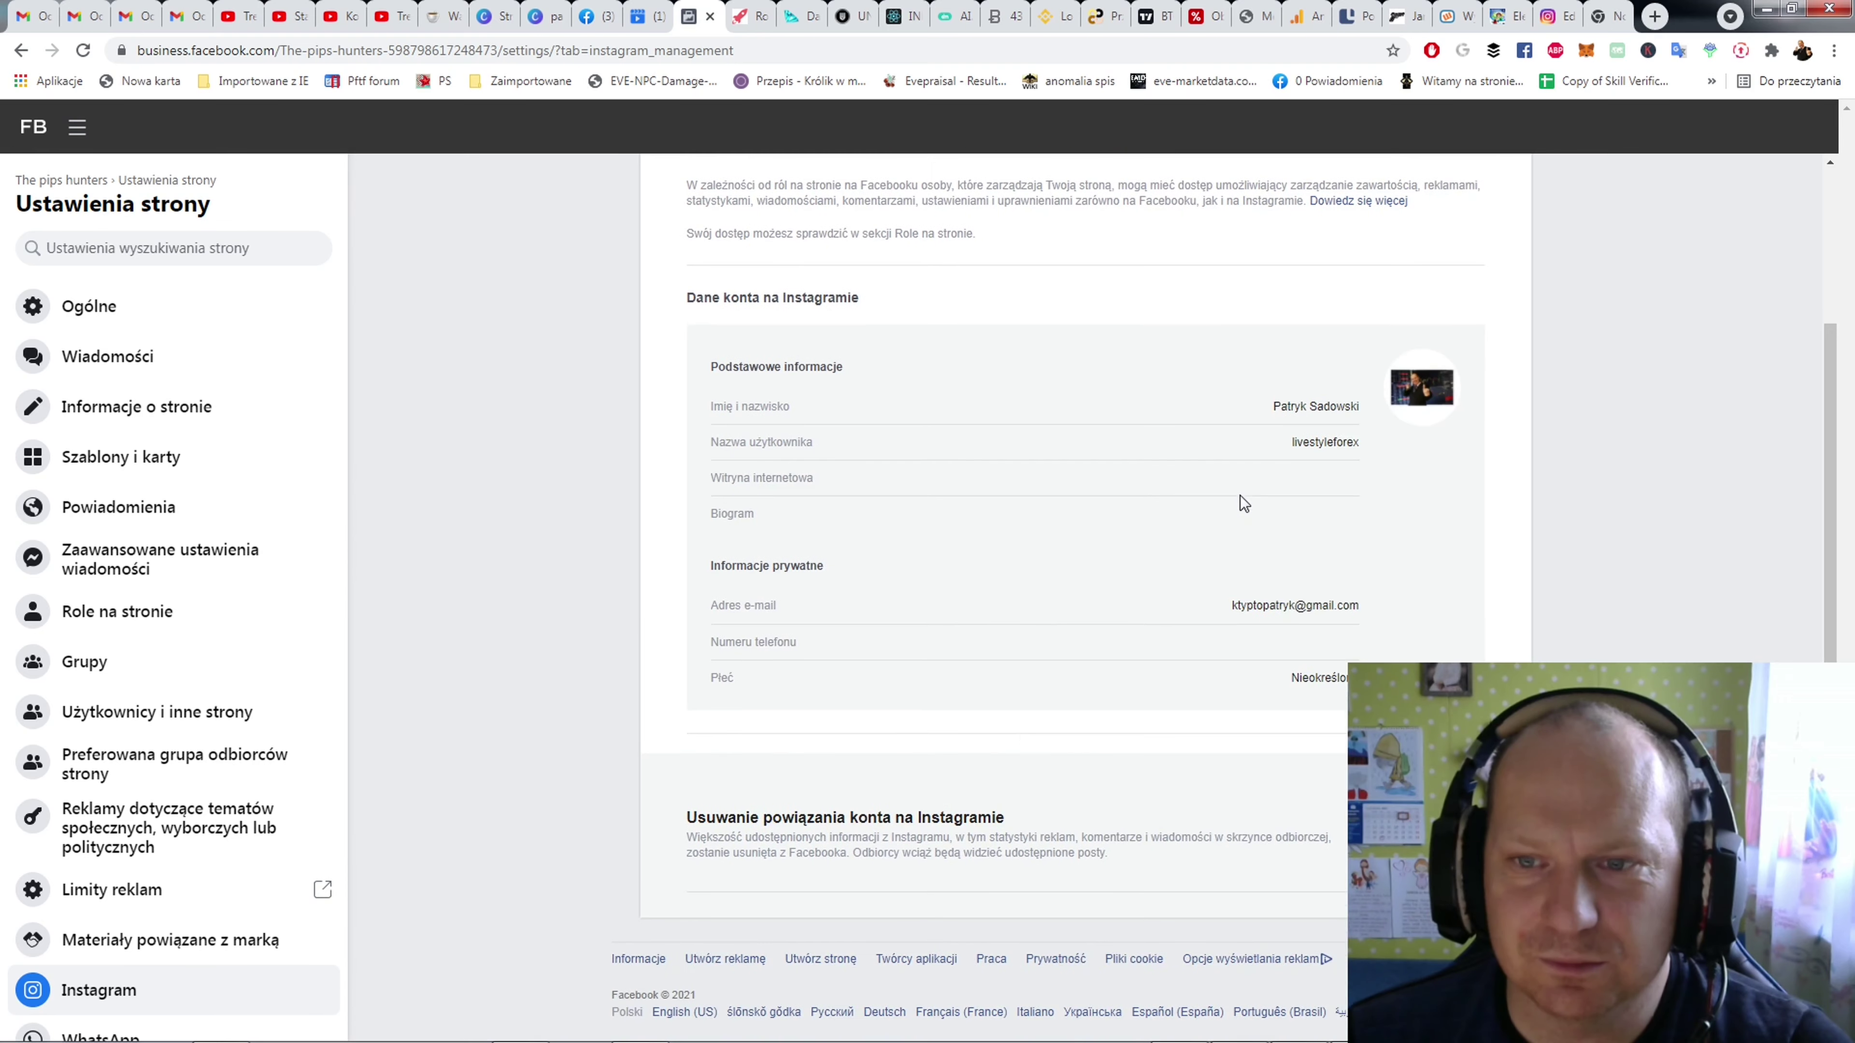